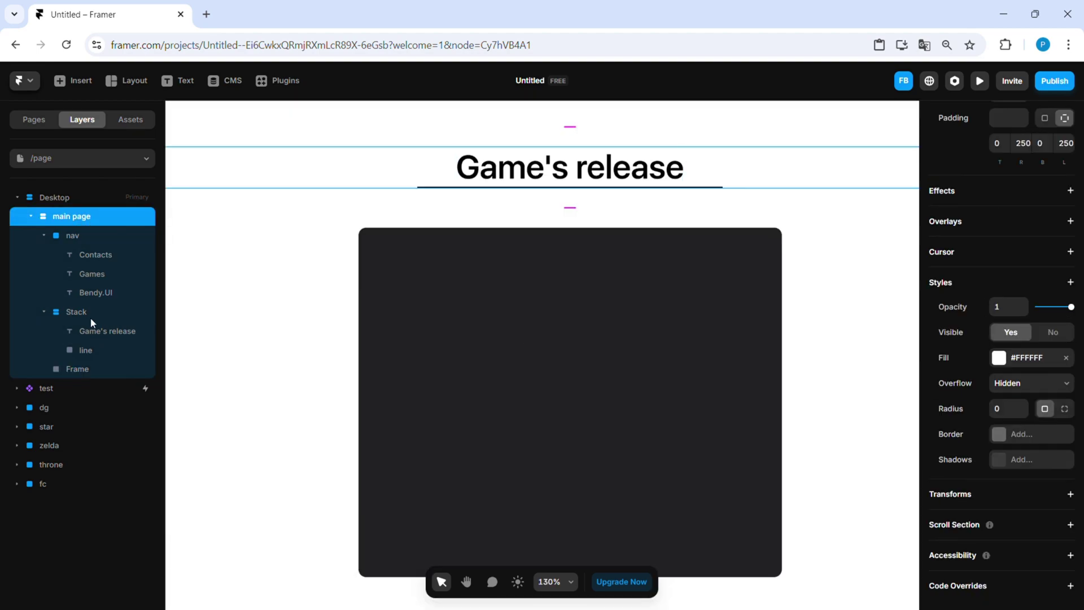
# Step: Rename the dark frame as calender 1 and draw a 481 by 38 header frame across its upper part
pyautogui.click(77, 368)
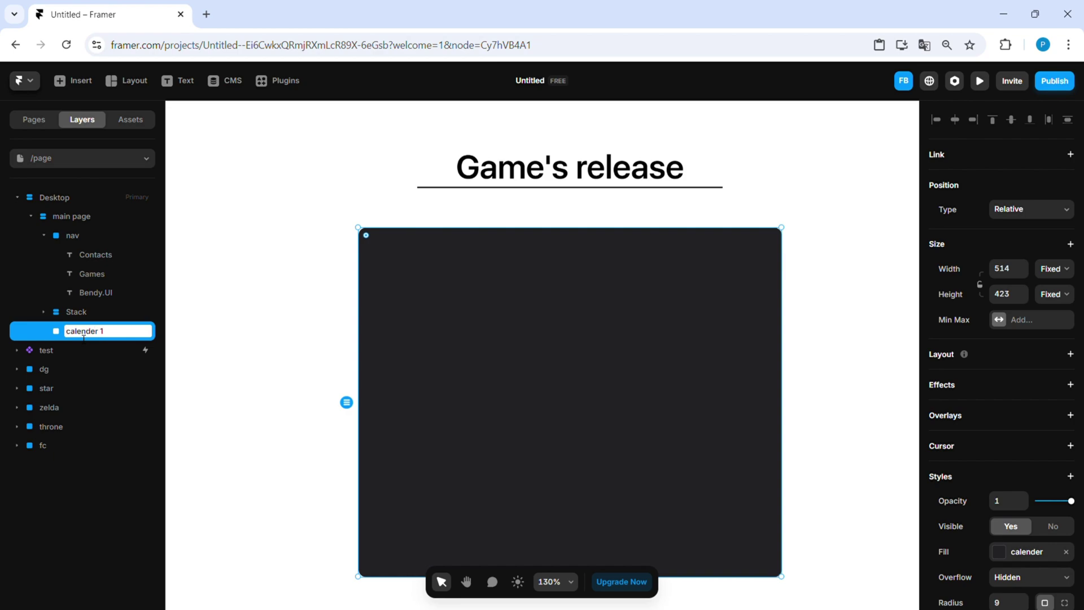
pyautogui.press('Return')
pyautogui.scroll(-1, 477, 319)
pyautogui.scroll(2, 419, 333)
pyautogui.press('f')
pyautogui.moveTo(327, 217); pyautogui.dragTo(756, 250)
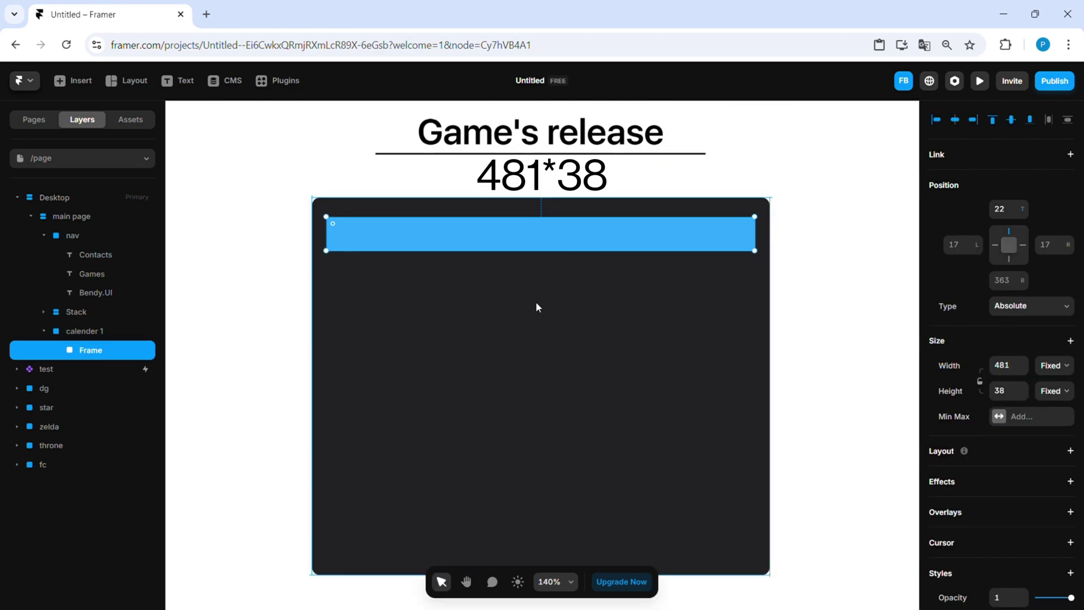
# Step: Draw a small frame about 26 by 31 below the header frame and set the header's top offset to 30
pyautogui.press('f')
pyautogui.moveTo(340, 281); pyautogui.dragTo(363, 307)
pyautogui.click(1009, 366)
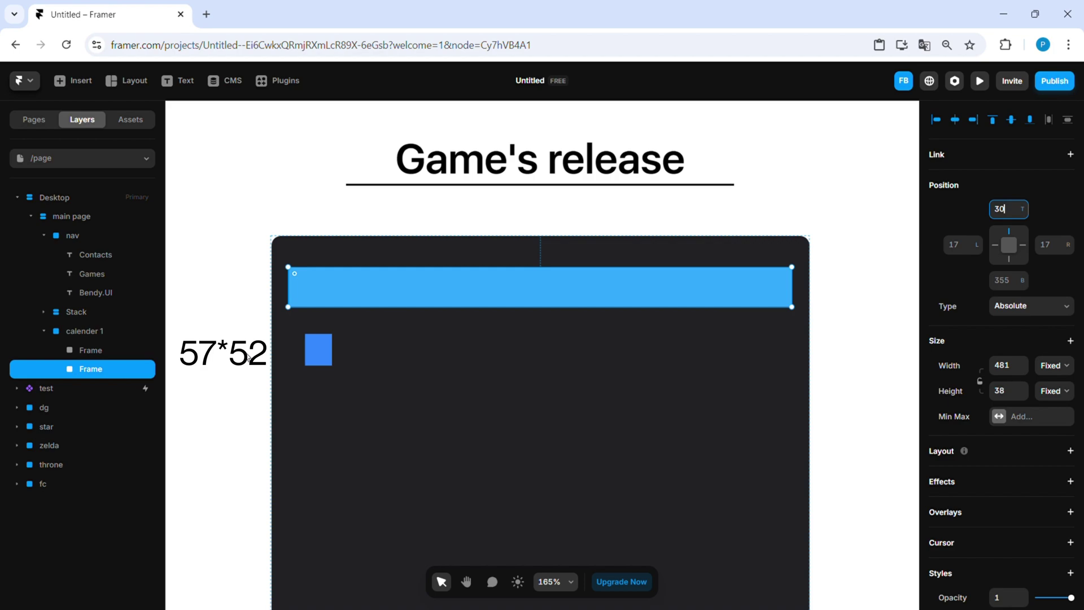
pyautogui.hotkey('shift', 'Tab')
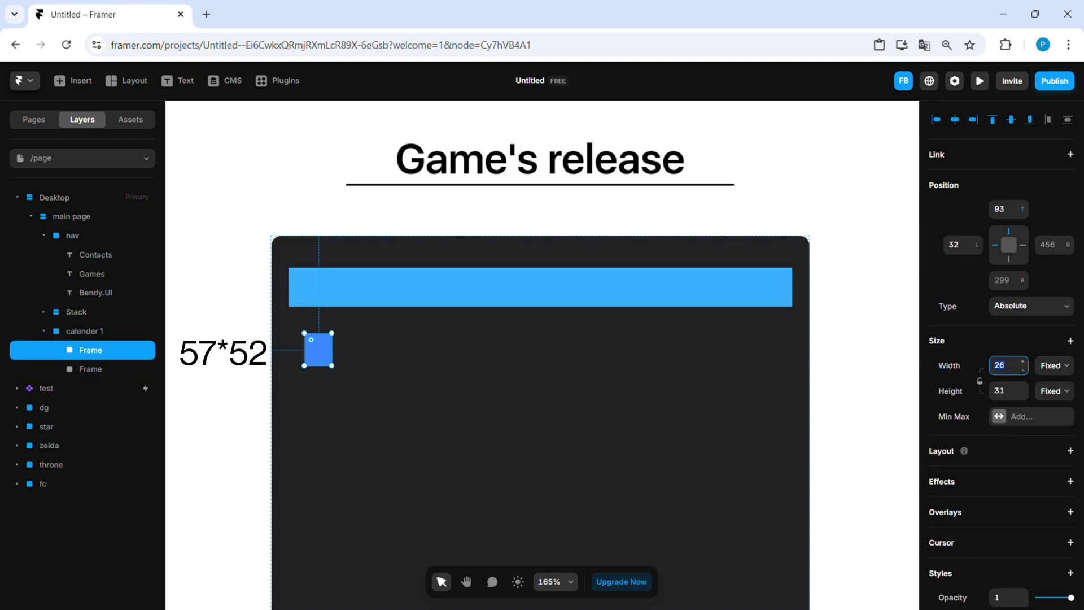
# Step: Size the small frame to 57 by 52 with locked proportions, the date fill style and a corner radius of 6
pyautogui.write('7')
pyautogui.click(1024, 394)
pyautogui.write('52')
pyautogui.click(981, 382)
pyautogui.scroll(-5, 1011, 396)
pyautogui.click(1025, 406)
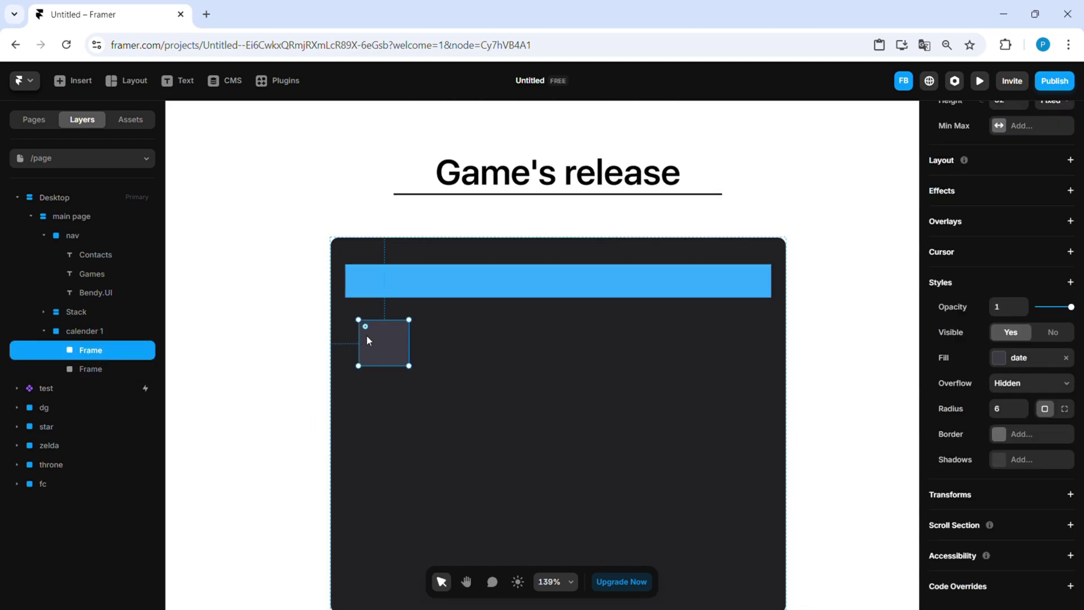
# Step: Set the date cell's left offset to 30
pyautogui.scroll(5, 1000, 339)
pyautogui.click(955, 245)
pyautogui.write('30')
pyautogui.press('Return')
# Step: Duplicate the date cell across the calendar to make a row of seven evenly spaced cells
pyautogui.moveTo(384, 358); pyautogui.dragTo(822, 354)
pyautogui.scroll(2, 357, 339)
pyautogui.keyDown('shift'); pyautogui.click(420, 351); pyautogui.keyUp('shift')
pyautogui.keyDown('shift'); pyautogui.click(465, 348); pyautogui.keyUp('shift')
pyautogui.keyDown('shift'); pyautogui.click(413, 347); pyautogui.keyUp('shift')
pyautogui.keyDown('shift'); pyautogui.click(596, 354); pyautogui.keyUp('shift')
pyautogui.scroll(-3, 782, 425)
# Step: Duplicate the row of seven date cells directly below to make a second row
pyautogui.click(781, 425)
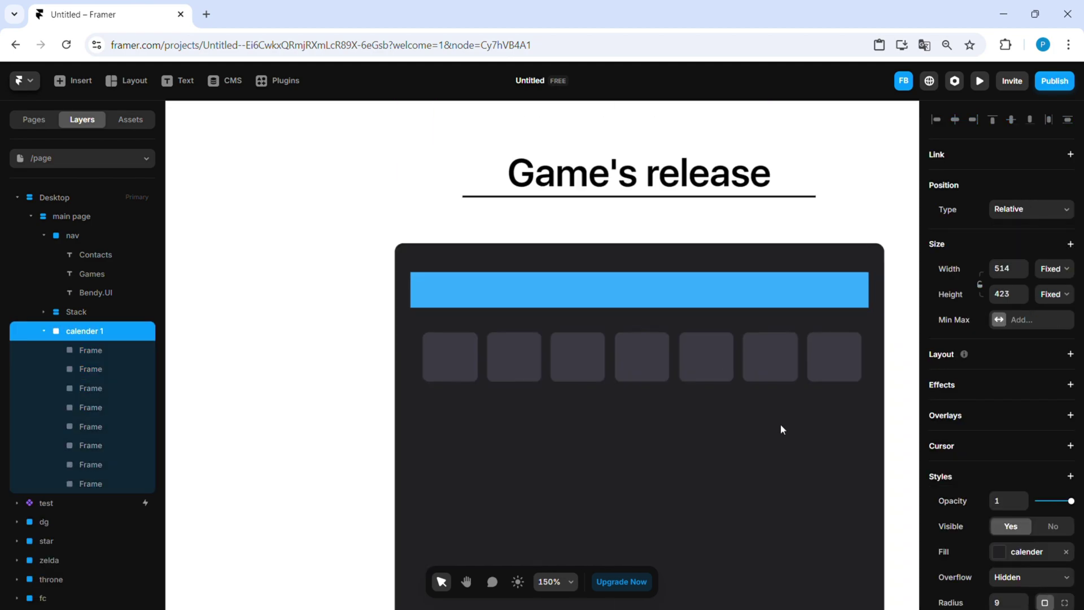
pyautogui.keyDown('shift'); pyautogui.click(692, 304); pyautogui.keyUp('shift')
pyautogui.moveTo(582, 294); pyautogui.dragTo(583, 352)
# Step: Duplicate both rows of date cells downward to make four rows of seven
pyautogui.click(352, 299)
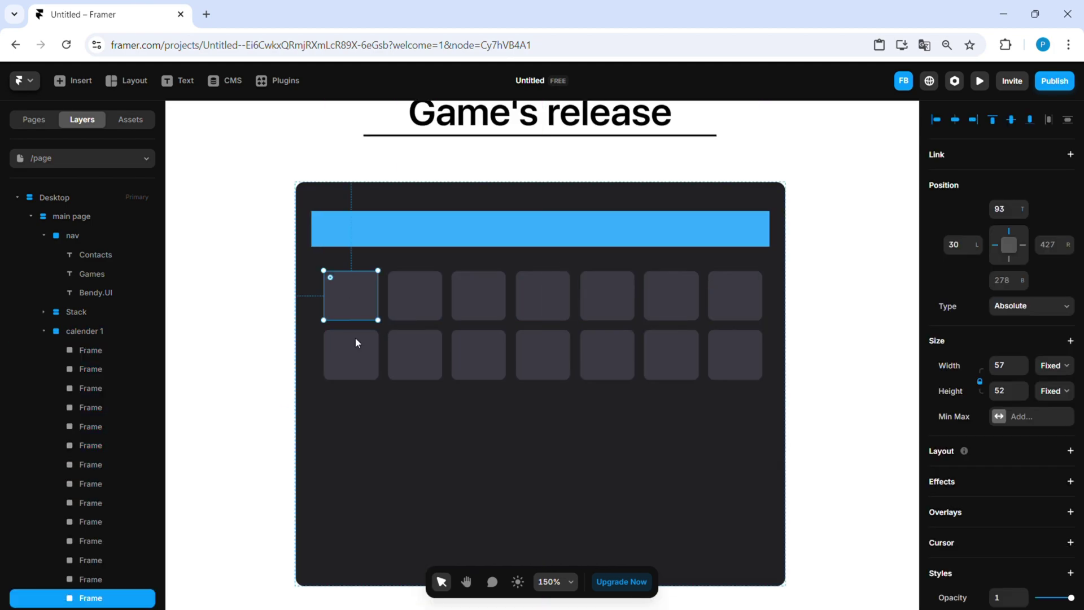
pyautogui.keyDown('shift'); pyautogui.click(352, 351); pyautogui.keyUp('shift')
pyautogui.keyDown('shift'); pyautogui.click(415, 305); pyautogui.keyUp('shift')
pyautogui.keyDown('shift'); pyautogui.click(415, 351); pyautogui.keyUp('shift')
pyautogui.keyDown('shift'); pyautogui.click(479, 305); pyautogui.keyUp('shift')
pyautogui.keyDown('shift'); pyautogui.click(479, 351); pyautogui.keyUp('shift')
pyautogui.keyDown('shift'); pyautogui.click(543, 305); pyautogui.keyUp('shift')
pyautogui.keyDown('shift'); pyautogui.click(666, 305); pyautogui.keyUp('shift')
pyautogui.keyDown('shift'); pyautogui.click(671, 352); pyautogui.keyUp('shift')
pyautogui.keyDown('shift'); pyautogui.click(734, 352); pyautogui.keyUp('shift')
pyautogui.keyDown('shift'); pyautogui.click(734, 302); pyautogui.keyUp('shift')
pyautogui.moveTo(623, 301); pyautogui.dragTo(625, 419)
pyautogui.scroll(-2, 558, 379)
pyautogui.scroll(3, 454, 361)
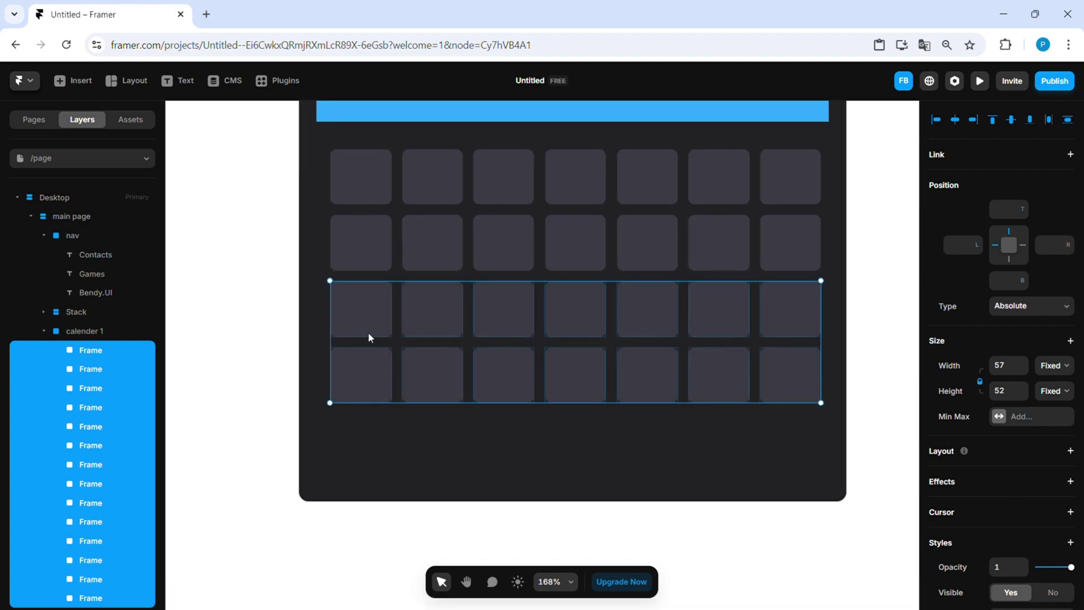
# Step: Duplicate the first two cells of the fourth row below to start a fifth row, leaving a 10 gap
pyautogui.click(362, 375)
pyautogui.keyDown('shift'); pyautogui.click(433, 375); pyautogui.keyUp('shift')
pyautogui.keyDown('shift'); pyautogui.click(503, 375); pyautogui.keyUp('shift')
pyautogui.click(433, 375)
pyautogui.keyDown('shift'); pyautogui.click(370, 379); pyautogui.keyUp('shift')
pyautogui.moveTo(378, 398); pyautogui.dragTo(379, 464)
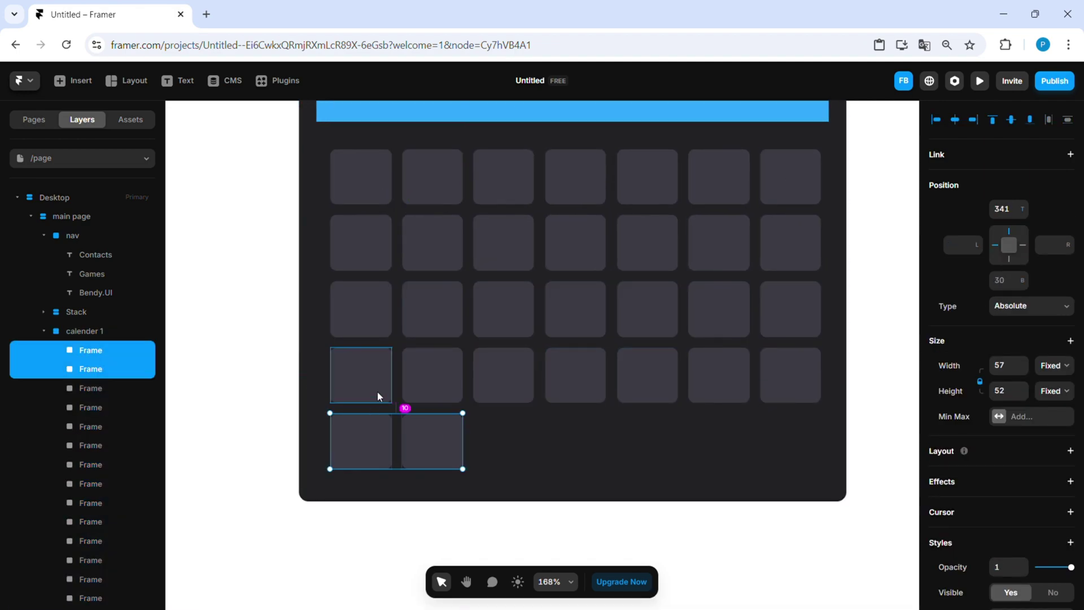
# Step: Wrap all the date cells and the header frame inside calender 1 in one frame named dates
pyautogui.click(58, 355)
pyautogui.scroll(-10, 60, 357)
pyautogui.keyDown('shift'); pyautogui.click(110, 480); pyautogui.keyUp('shift')
pyautogui.hotkey('ctrl', 'Return')
pyautogui.doubleClick(64, 352)
pyautogui.write('dates')
pyautogui.click(250, 381)
pyautogui.scroll(-2, 249, 382)
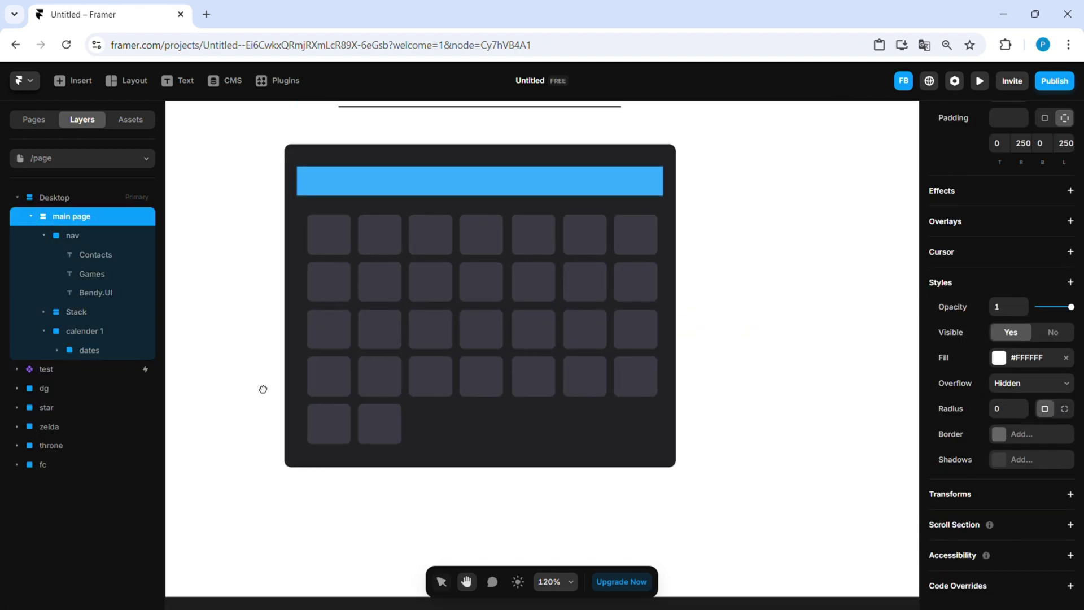
# Step: Add the text September to the blue header bar and set its font to Clash Display, weight Medium
pyautogui.click(453, 249)
pyautogui.write('September')
pyautogui.hotkey('ctrl', 'a')
pyautogui.scroll(-6, 1017, 362)
pyautogui.click(1020, 284)
pyautogui.write('clas')
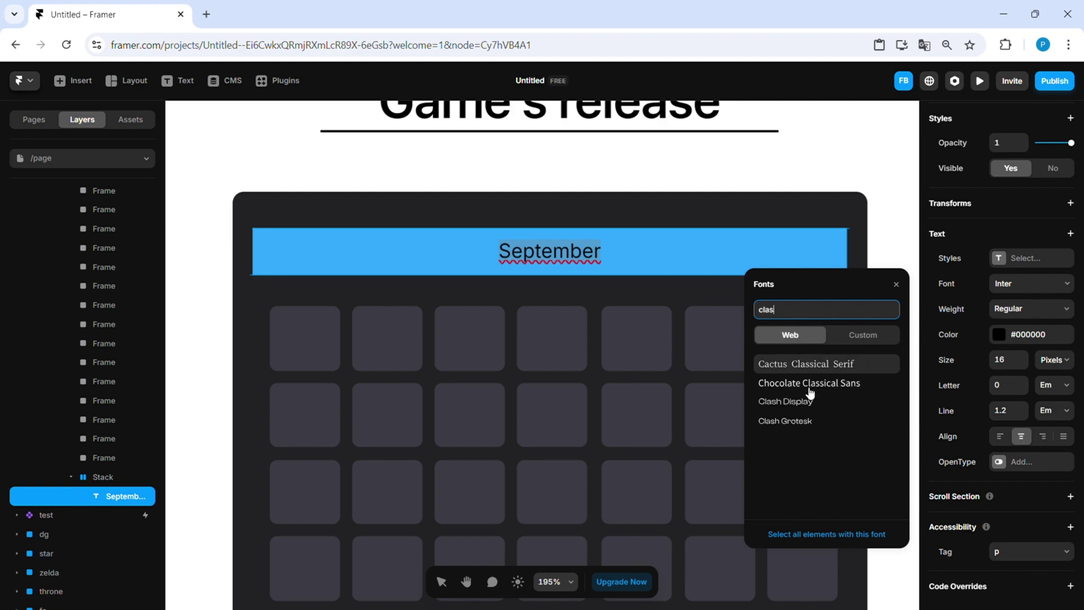
pyautogui.click(811, 404)
pyautogui.click(1031, 309)
pyautogui.click(1031, 309)
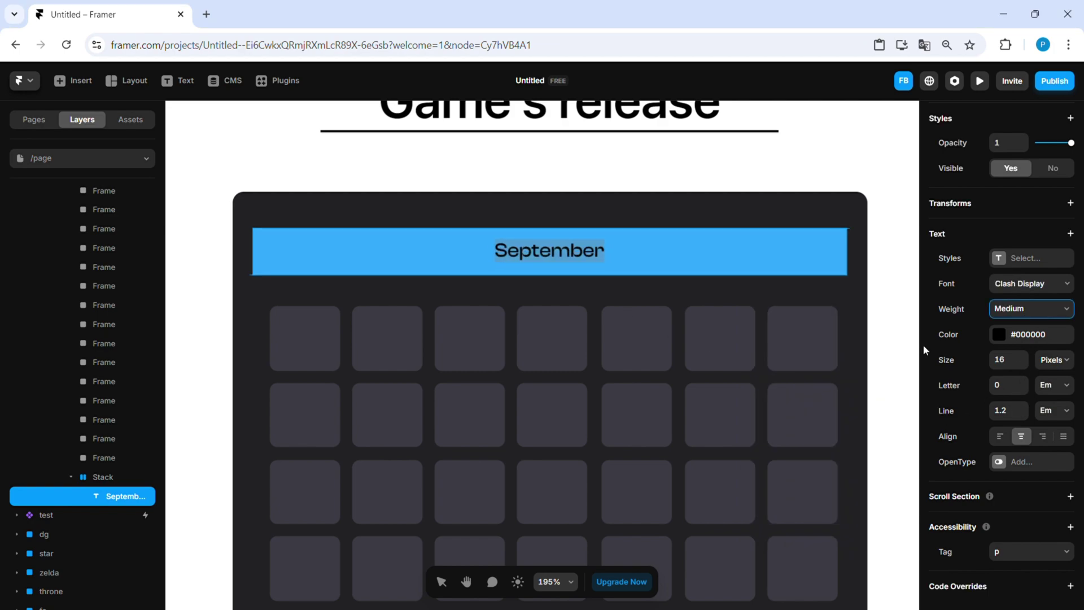
# Step: Make the September text slightly smaller and colour it white
pyautogui.click(1023, 363)
pyautogui.click(1023, 363)
pyautogui.click(1023, 363)
pyautogui.click(1000, 335)
pyautogui.click(754, 234)
# Step: Distribute the header stack's content to Start and give the stack a left padding of 16
pyautogui.moveTo(535, 253); pyautogui.dragTo(299, 256)
pyautogui.click(673, 251)
pyautogui.scroll(-5, 1029, 305)
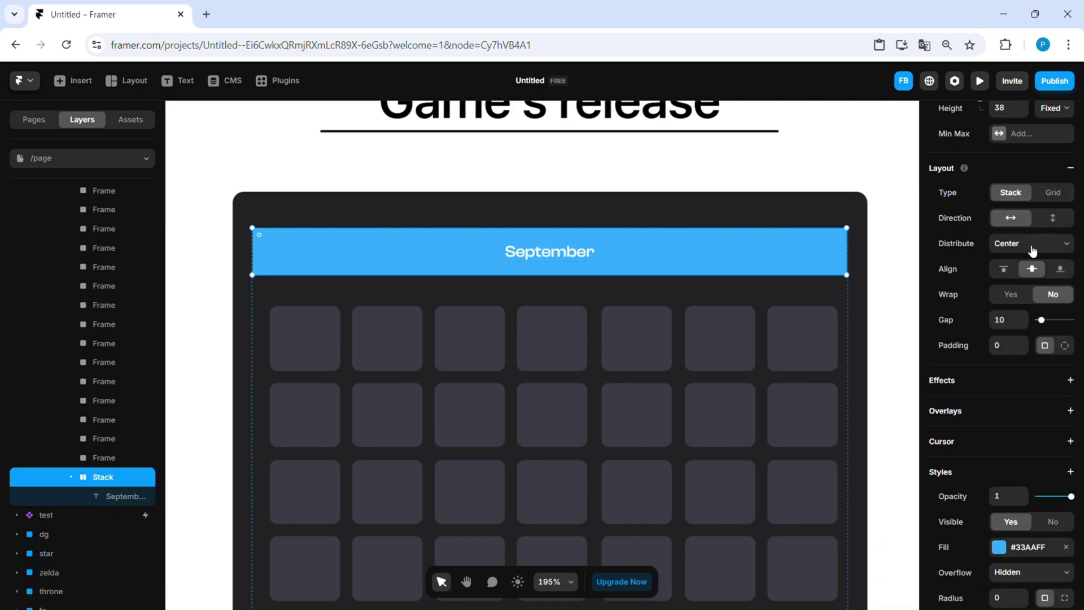
pyautogui.click(1033, 243)
pyautogui.click(1024, 262)
pyautogui.scroll(1, 1050, 367)
pyautogui.click(1065, 416)
pyautogui.click(1063, 441)
pyautogui.write('1')
pyautogui.press('Up')
pyautogui.scroll(-2, 836, 362)
pyautogui.click(726, 327)
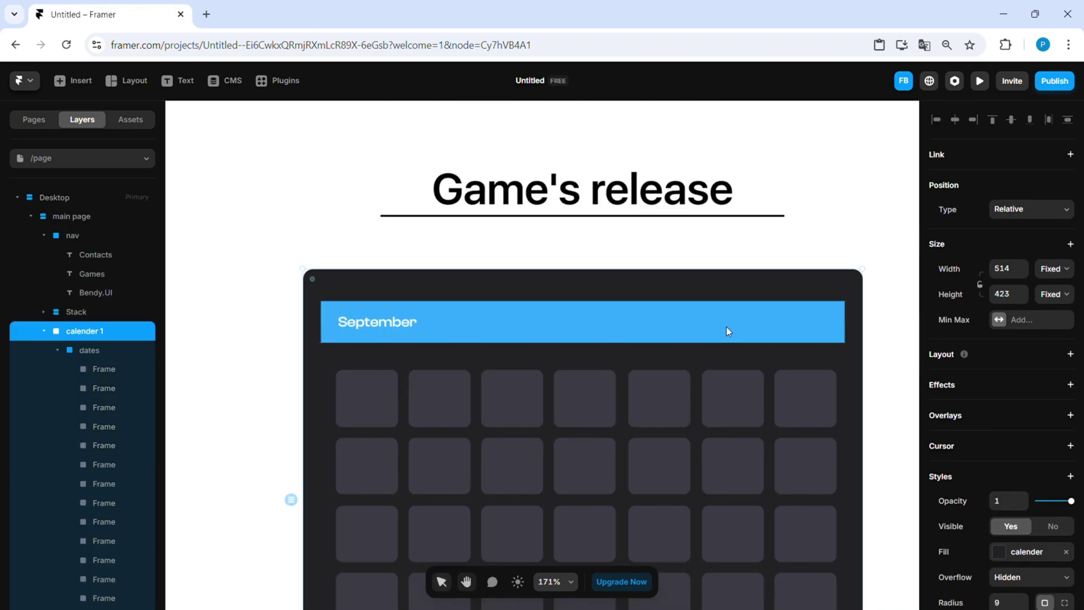
# Step: Remove the header stack's blue fill and align the September text to the stack's lower edge
pyautogui.doubleClick(726, 327)
pyautogui.click(1069, 373)
pyautogui.scroll(-3, 849, 347)
pyautogui.doubleClick(500, 320)
pyautogui.click(706, 321)
pyautogui.scroll(4, 1043, 299)
pyautogui.click(1060, 411)
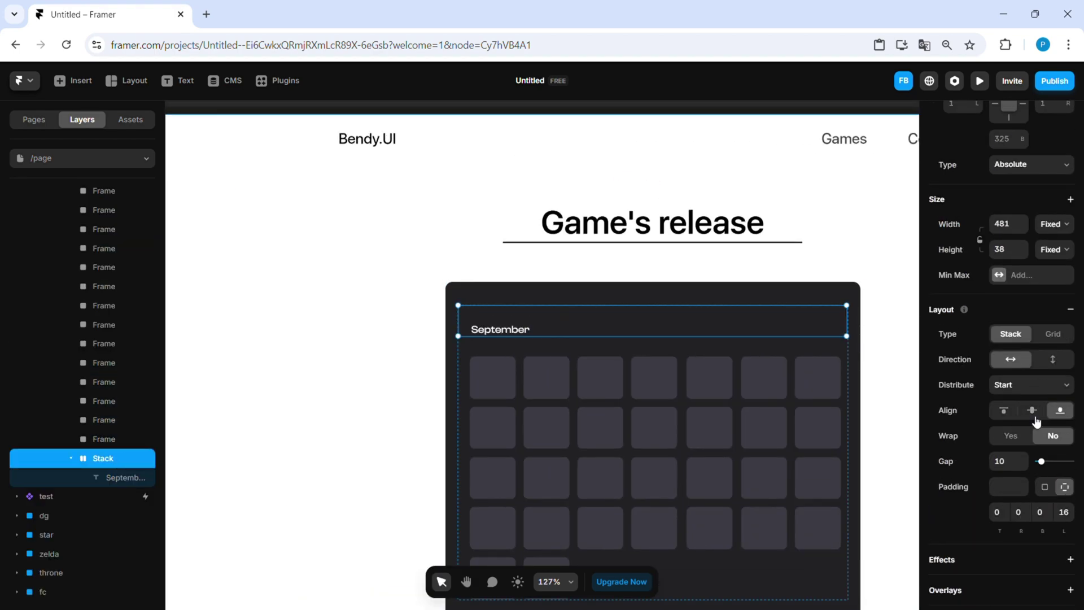
pyautogui.click(397, 239)
pyautogui.scroll(-4, 397, 239)
pyautogui.click(667, 323)
pyautogui.scroll(-3, 667, 322)
pyautogui.moveTo(677, 272); pyautogui.dragTo(678, 493)
pyautogui.scroll(-4, 676, 492)
pyautogui.doubleClick(572, 430)
pyautogui.moveTo(572, 431); pyautogui.dragTo(339, 428)
pyautogui.hotkey('ctrl', 'z')
# Step: Turn the calender 1 frame into a component
pyautogui.click(621, 469)
pyautogui.scroll(4, 499, 312)
pyautogui.moveTo(503, 262); pyautogui.dragTo(270, 280)
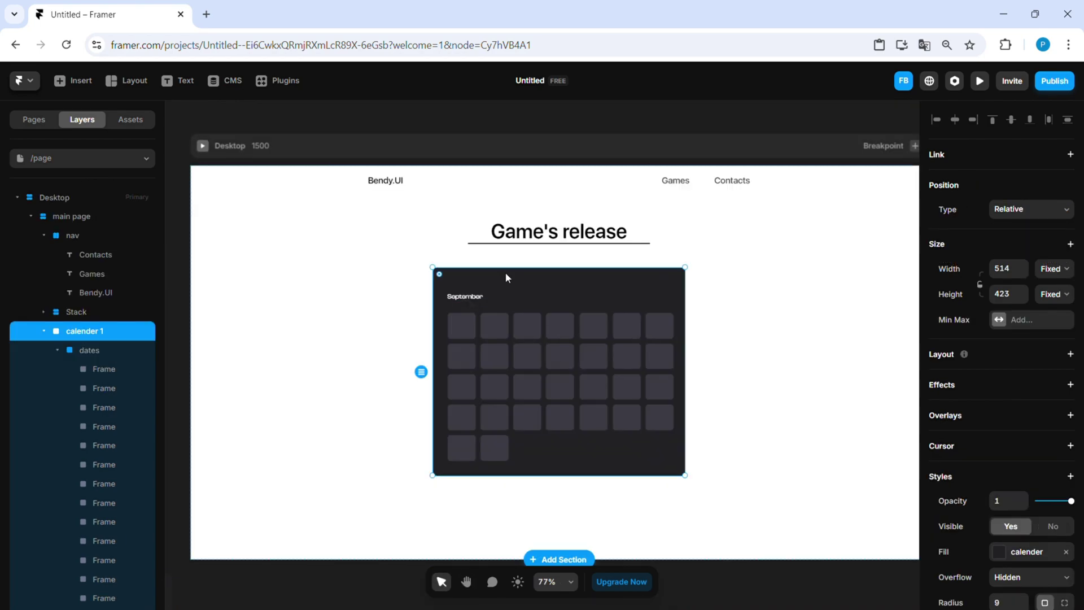
pyautogui.hotkey('ctrl', 'k')
pyautogui.press('Down')
pyautogui.press('Return')
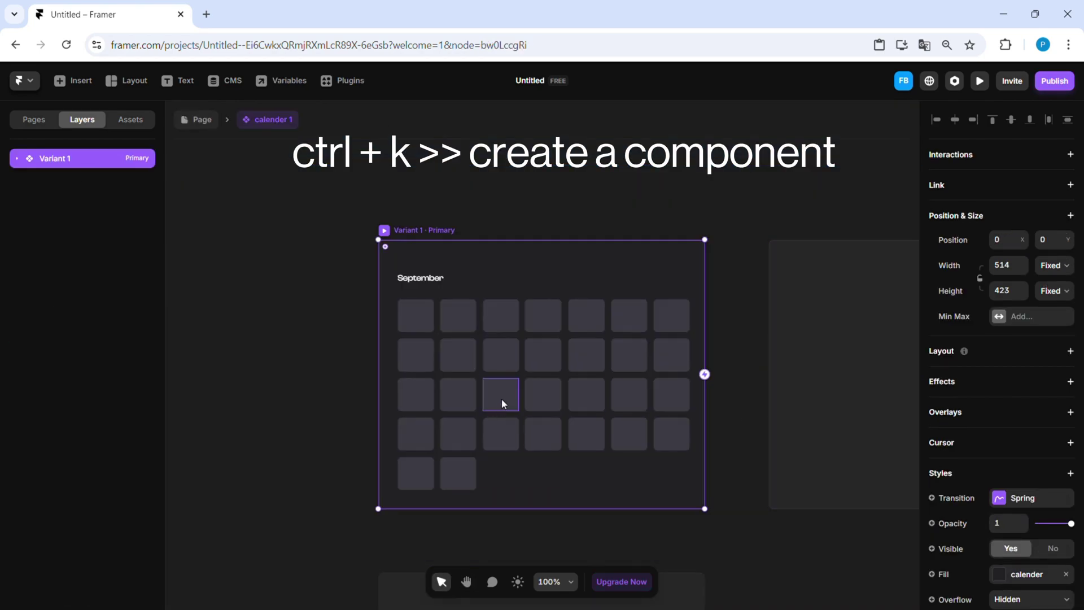
# Step: Fill the second date cell of the fifth row with the RPG colour style
pyautogui.click(456, 527)
pyautogui.scroll(-5, 1042, 510)
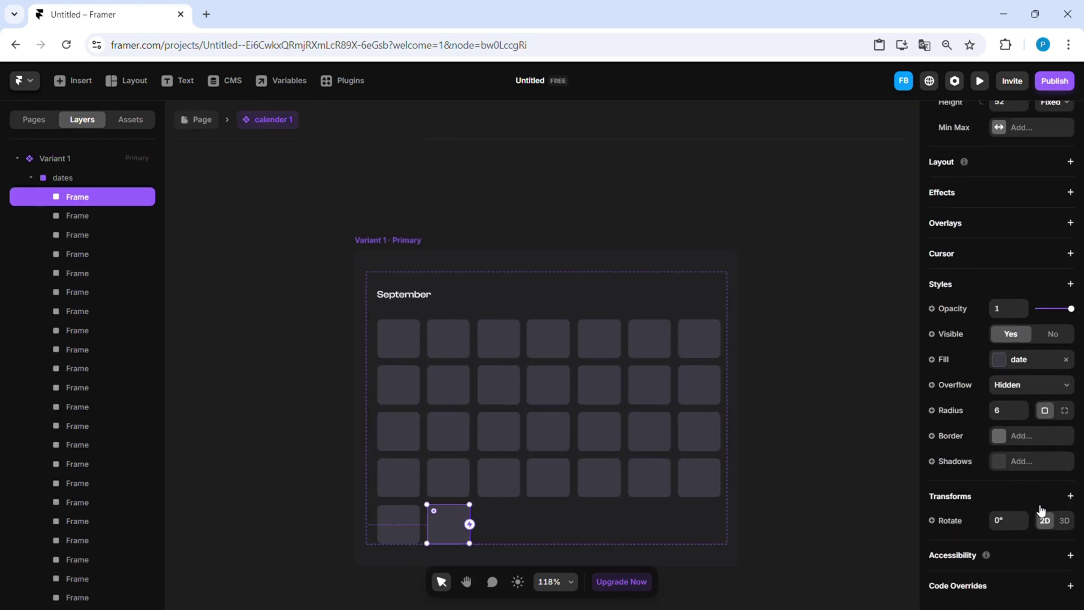
pyautogui.click(1010, 437)
pyautogui.click(1066, 436)
pyautogui.click(1010, 360)
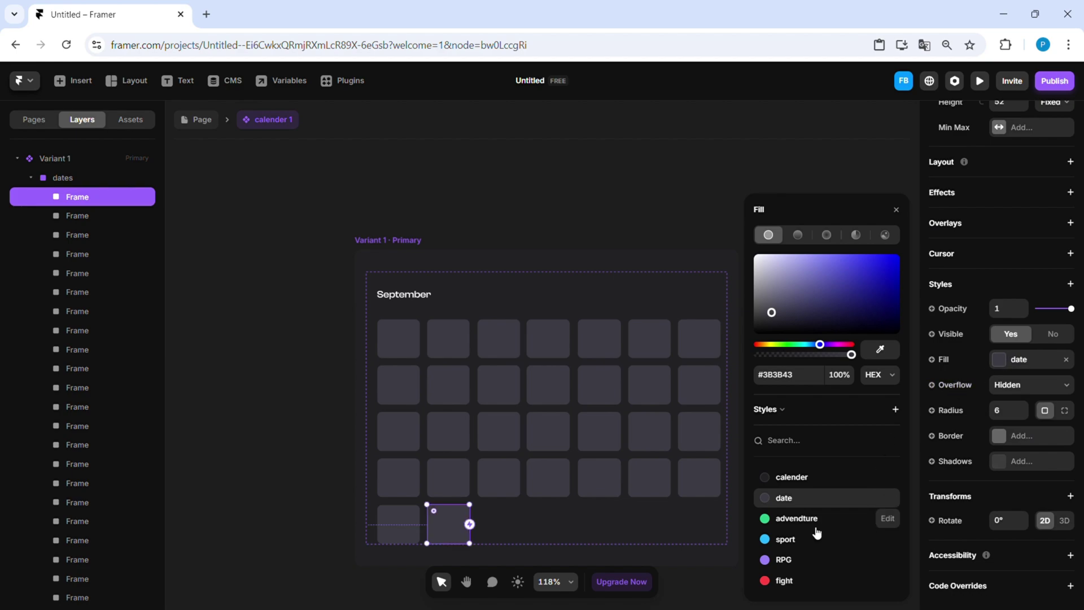
pyautogui.click(798, 561)
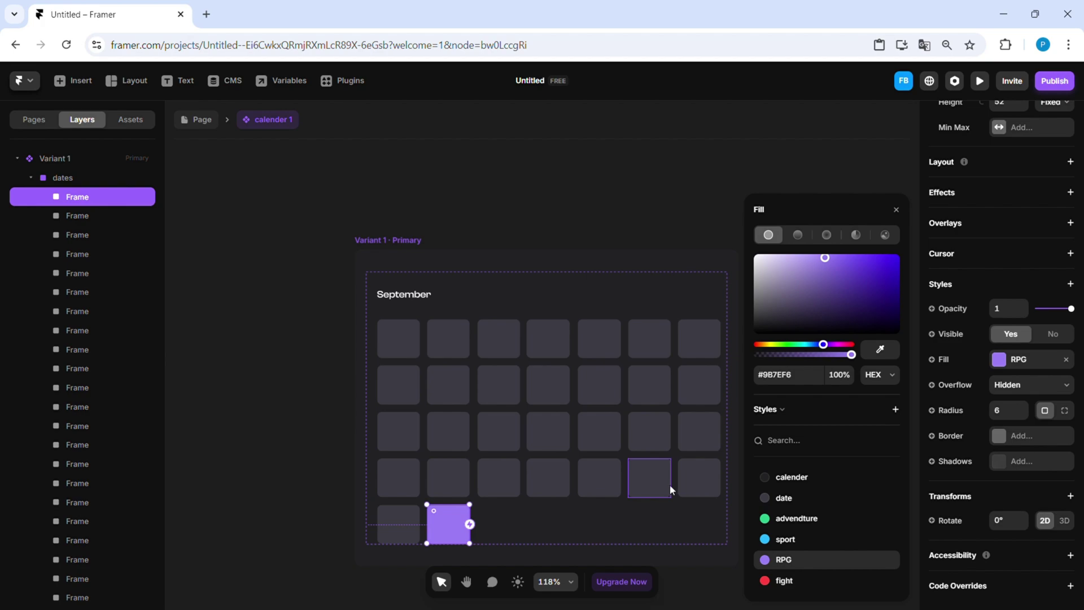
# Step: In the fourth row, fill the sixth date cell with the sport style and the fifth with the advendture style
pyautogui.click(670, 485)
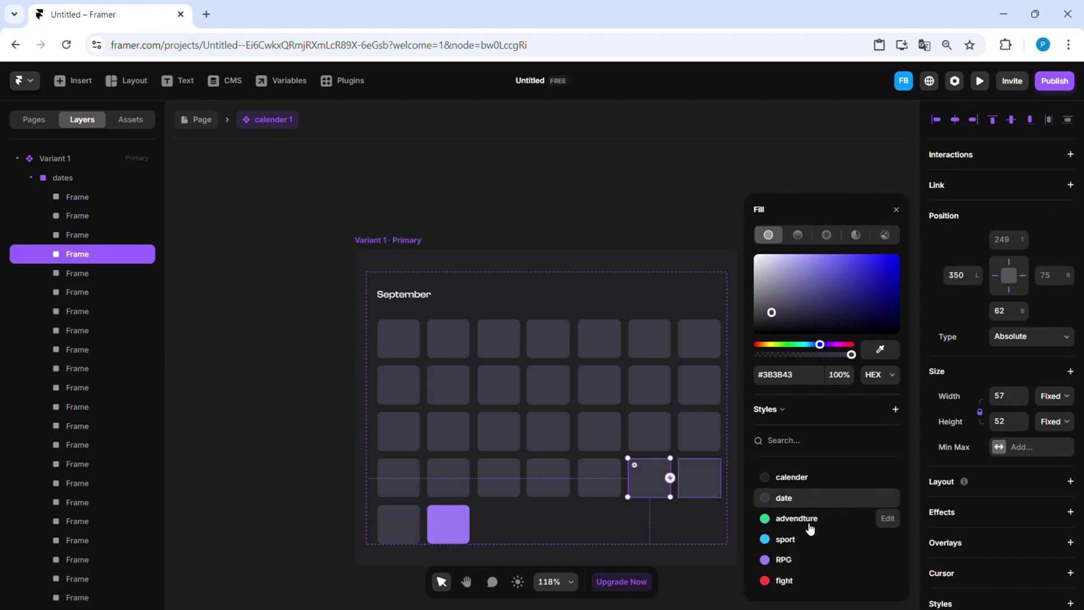
pyautogui.click(786, 539)
pyautogui.click(620, 479)
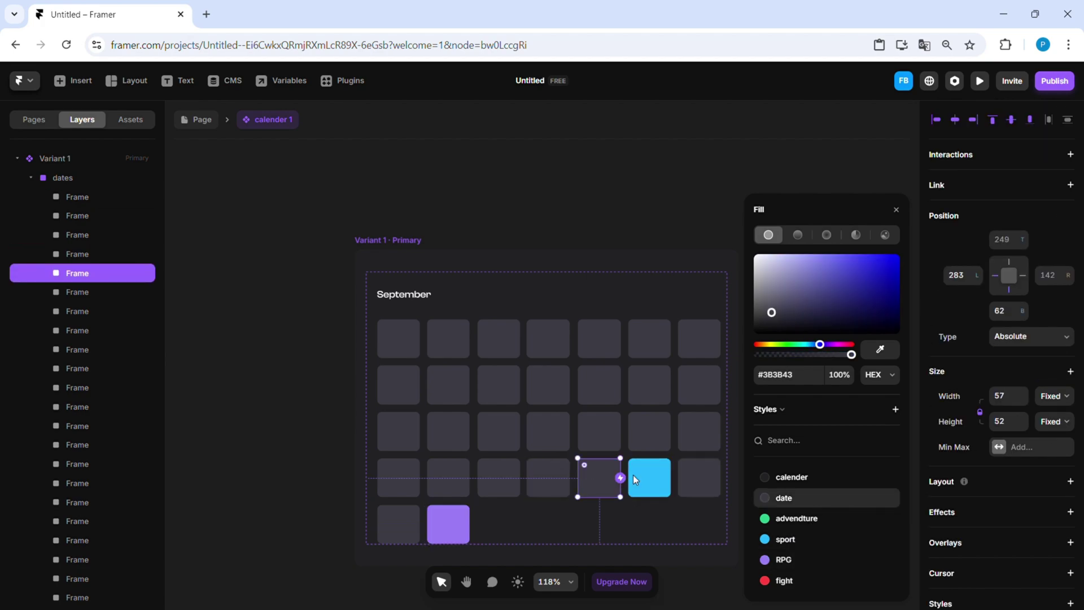
pyautogui.click(780, 519)
pyautogui.click(724, 541)
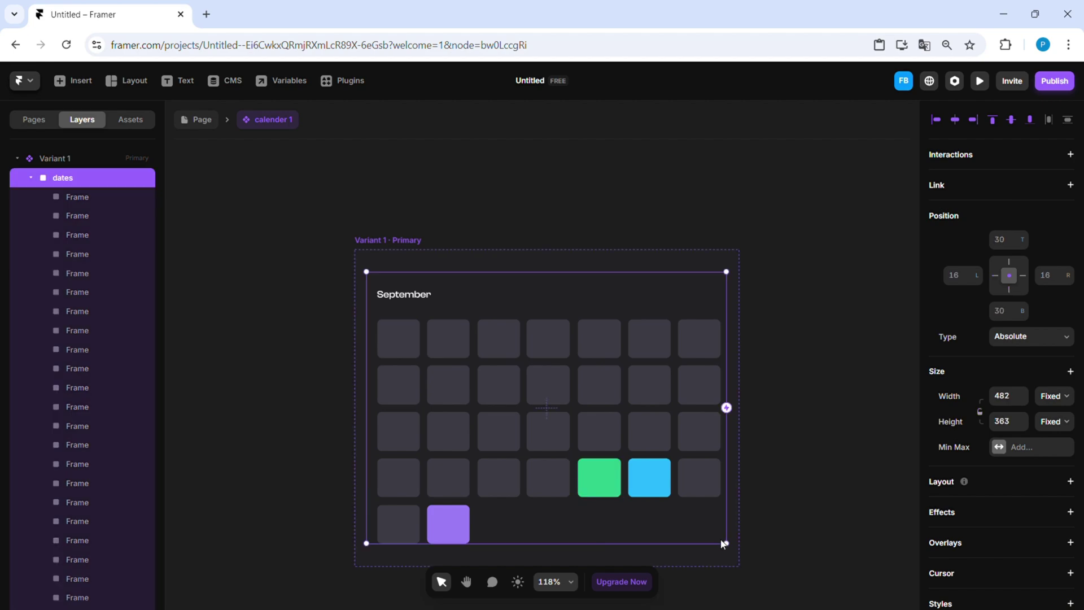
pyautogui.click(760, 538)
pyautogui.scroll(-1, 760, 538)
pyautogui.click(625, 484)
pyautogui.press('Escape')
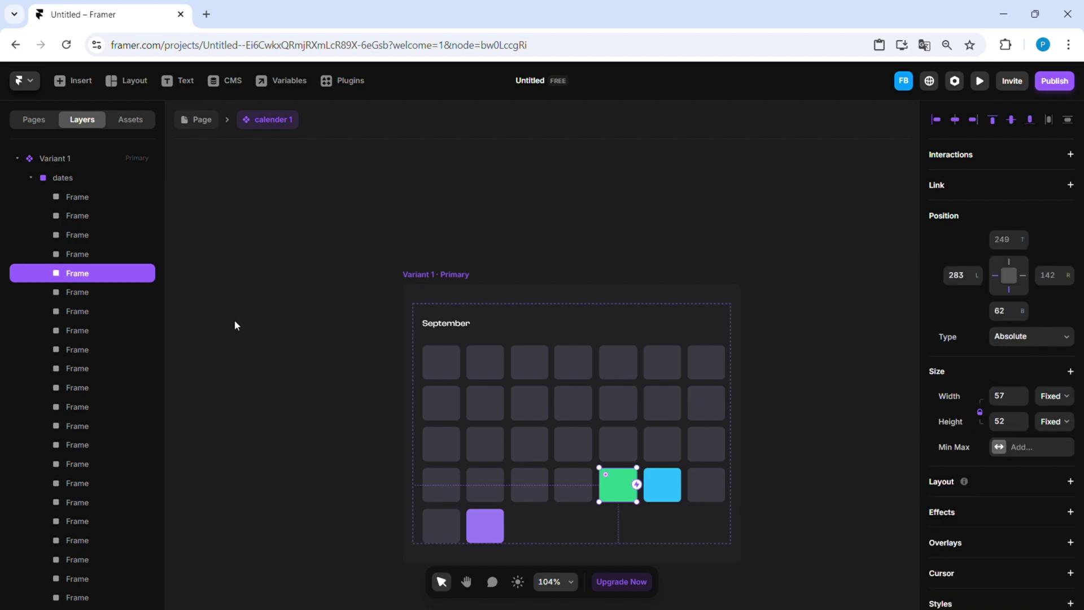
pyautogui.press('Escape')
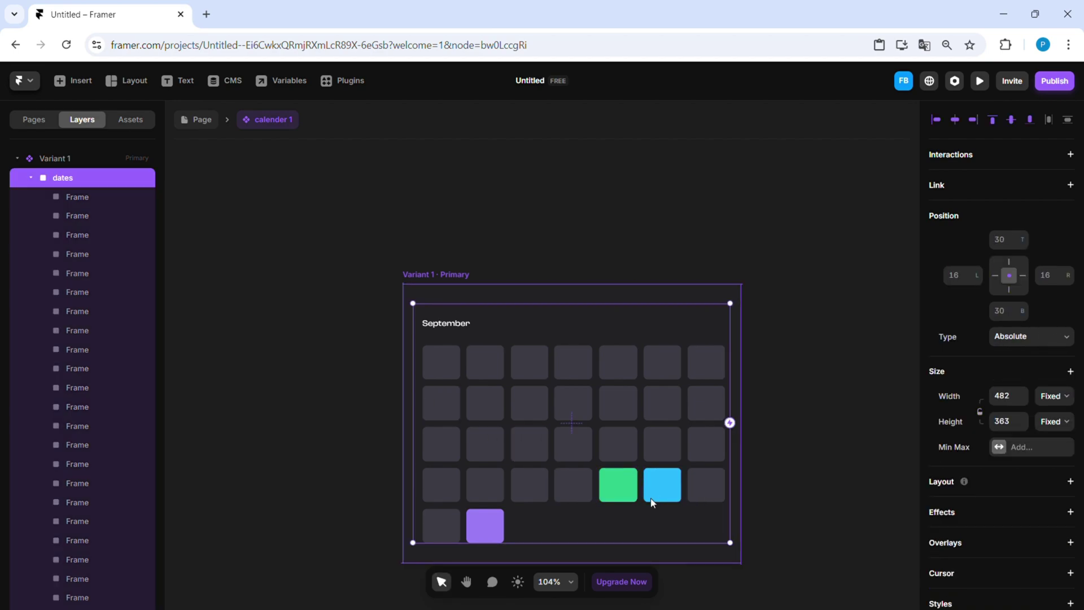
# Step: Move the purple, green and blue date cells out of dates to sit above it directly under Variant 1, and collapse dates
pyautogui.click(484, 521)
pyautogui.moveTo(68, 171); pyautogui.dragTo(60, 176)
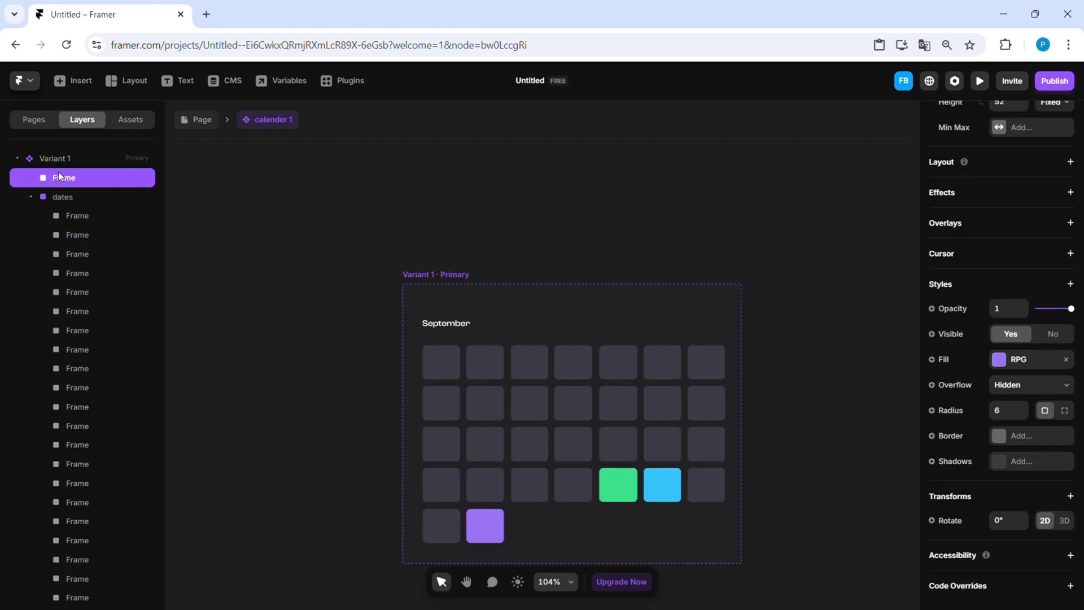
pyautogui.click(617, 491)
pyautogui.moveTo(99, 266); pyautogui.dragTo(89, 196)
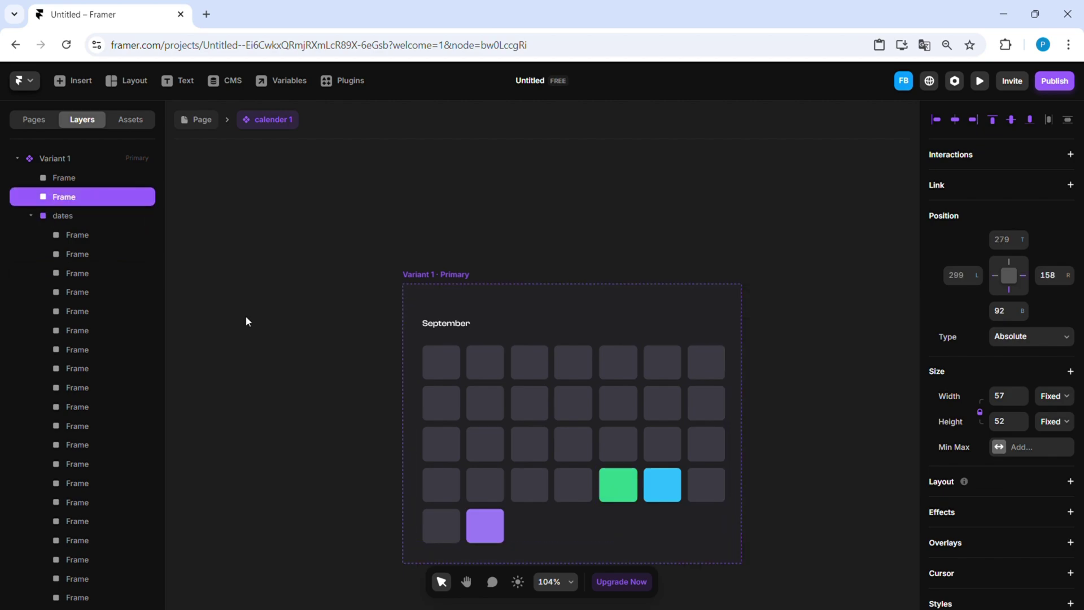
pyautogui.click(668, 493)
pyautogui.moveTo(79, 273); pyautogui.dragTo(67, 210)
pyautogui.click(30, 234)
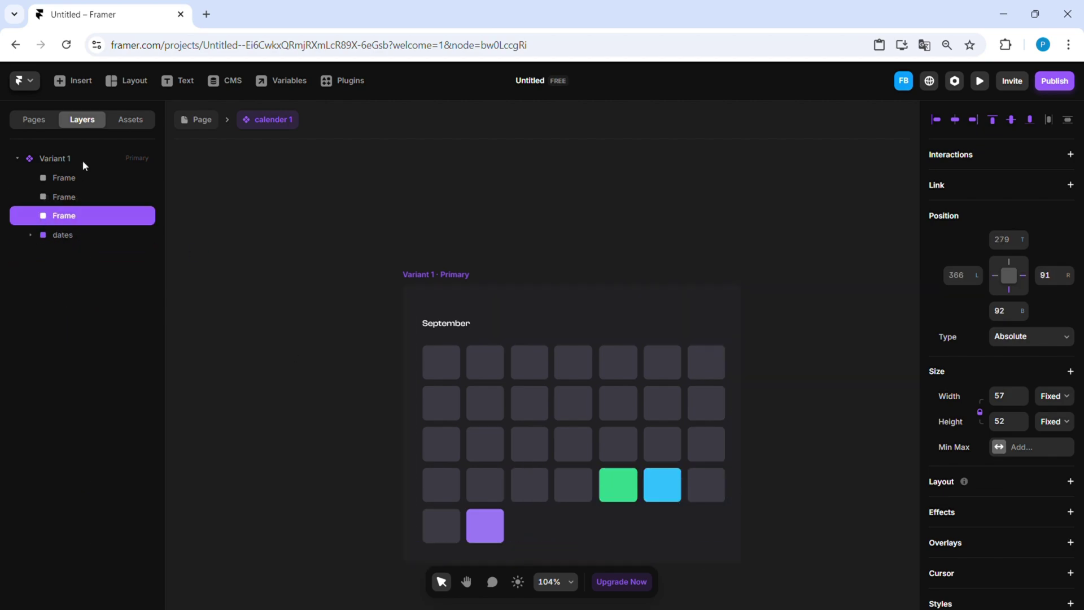
# Step: Rename the purple cell starfield, the green cell Zelda and the blue cell EA sports
pyautogui.click(67, 178)
pyautogui.doubleClick(67, 177)
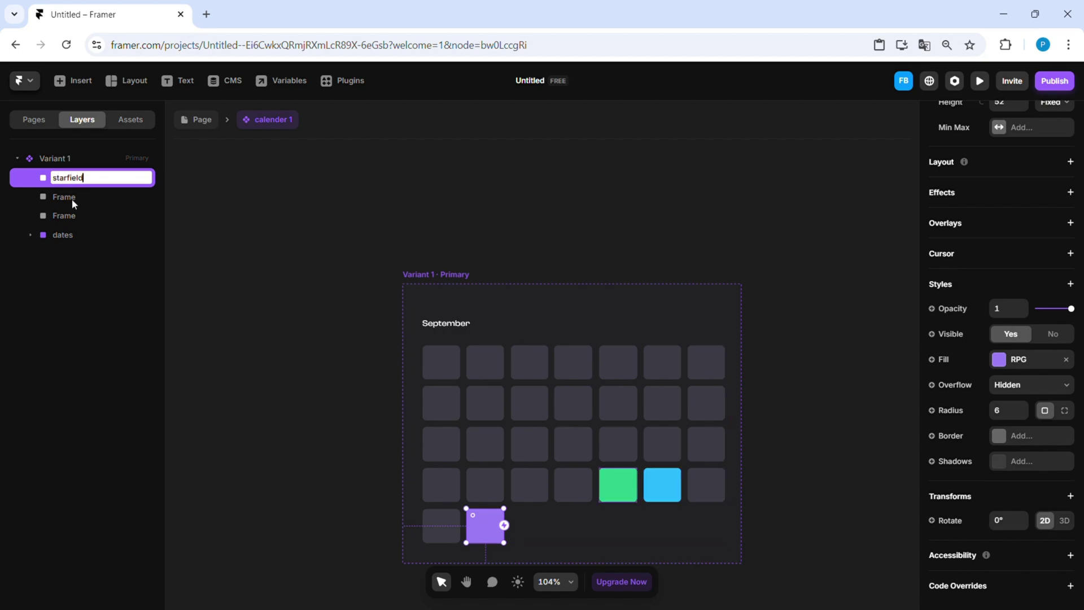
pyautogui.click(57, 197)
pyautogui.doubleClick(57, 196)
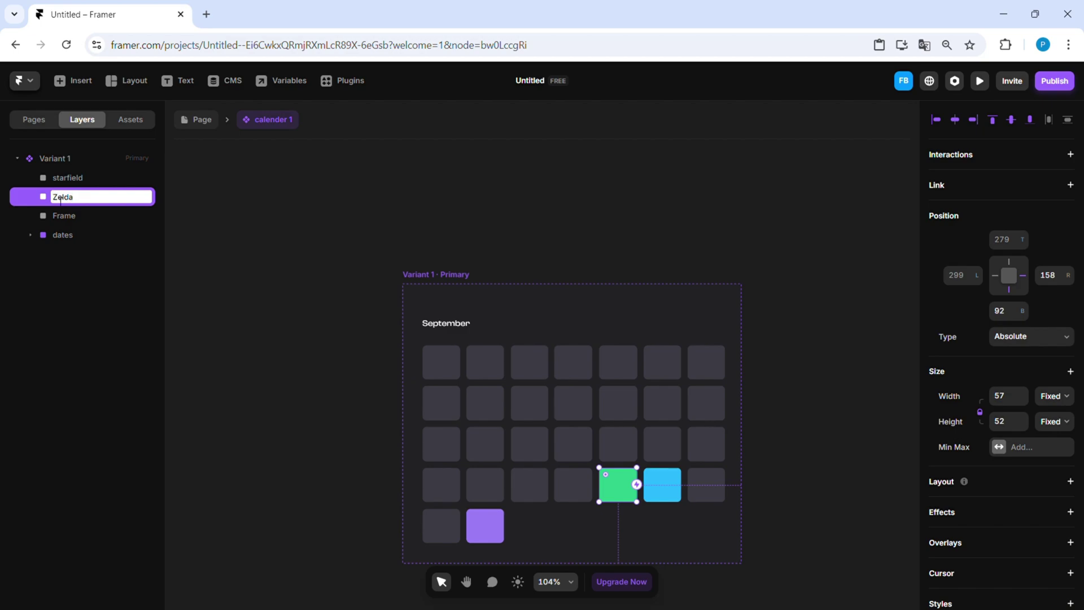
pyautogui.click(70, 217)
pyautogui.doubleClick(74, 218)
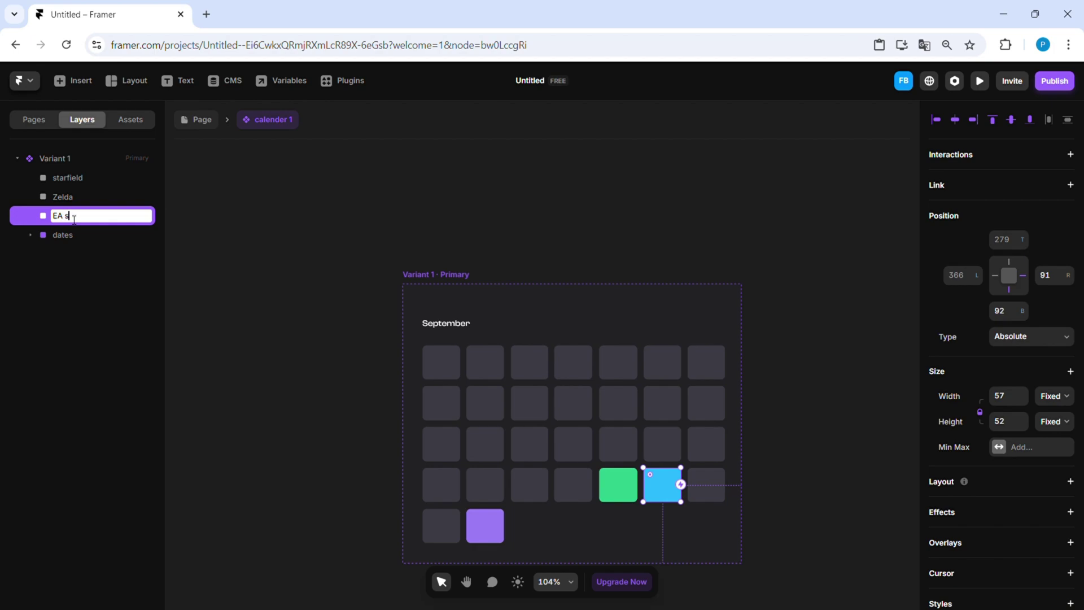
# Step: Wrap starfield, Zelda and EA sports in a frame named special dates and collapse it in the layer tree
pyautogui.keyDown('shift'); pyautogui.click(68, 178); pyautogui.keyUp('shift')
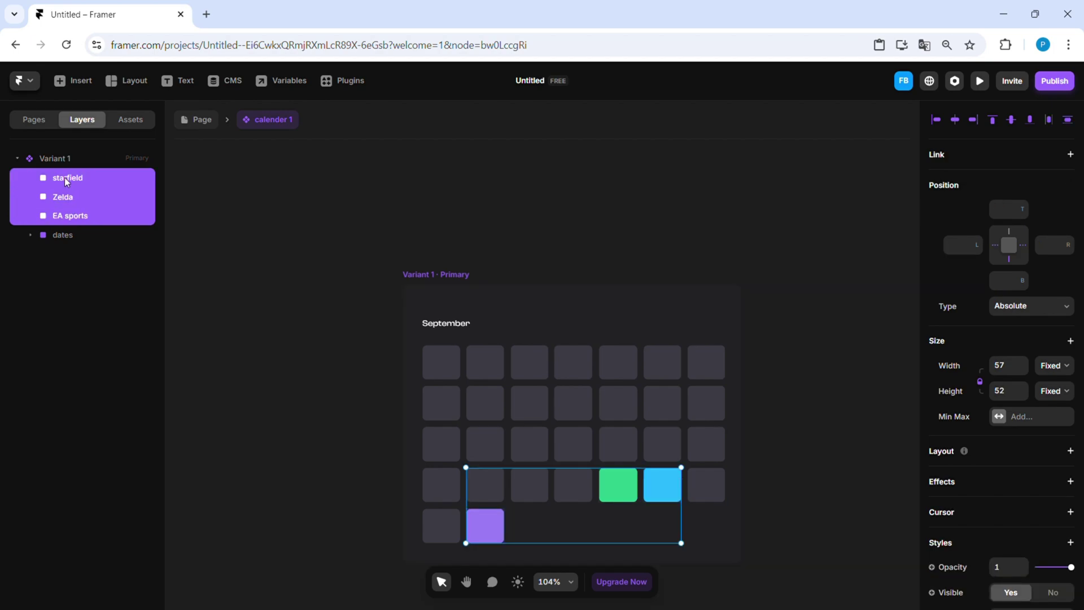
pyautogui.hotkey('ctrl', 'alt', 'Return')
pyautogui.doubleClick(65, 177)
pyautogui.write('special d')
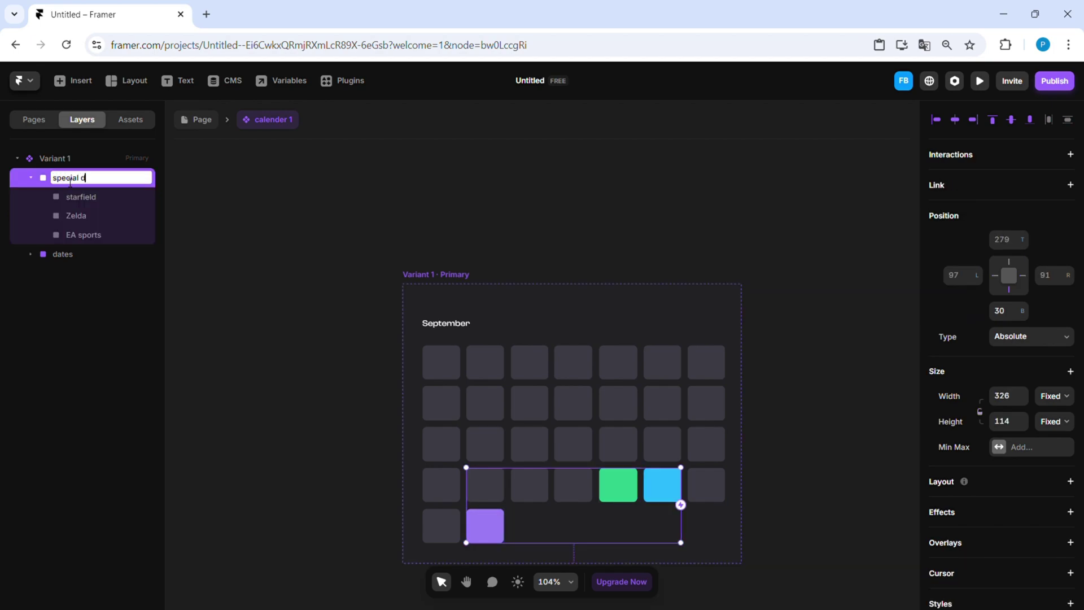
pyautogui.write('ates')
pyautogui.click(266, 255)
pyautogui.click(34, 179)
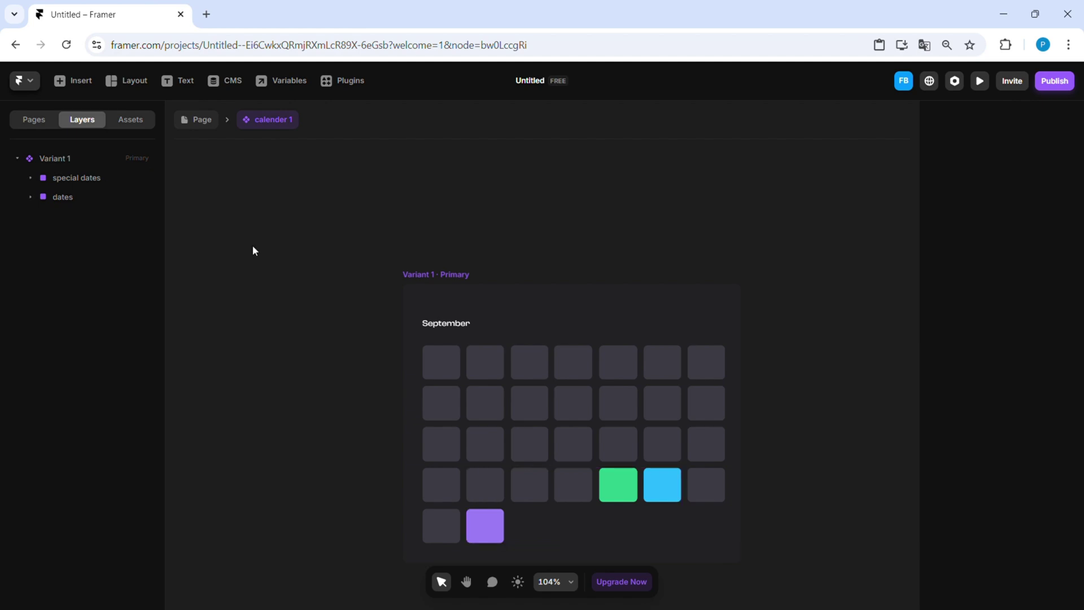
pyautogui.scroll(-5, 573, 232)
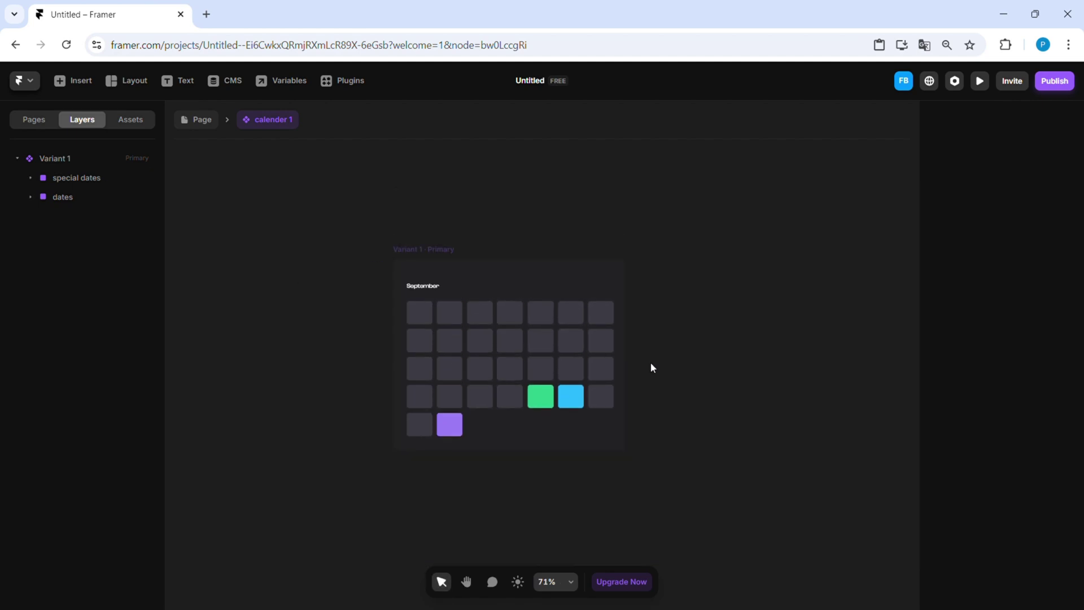
# Step: Add a second variant of the calender 1 component beside Variant 1
pyautogui.scroll(-2, 651, 368)
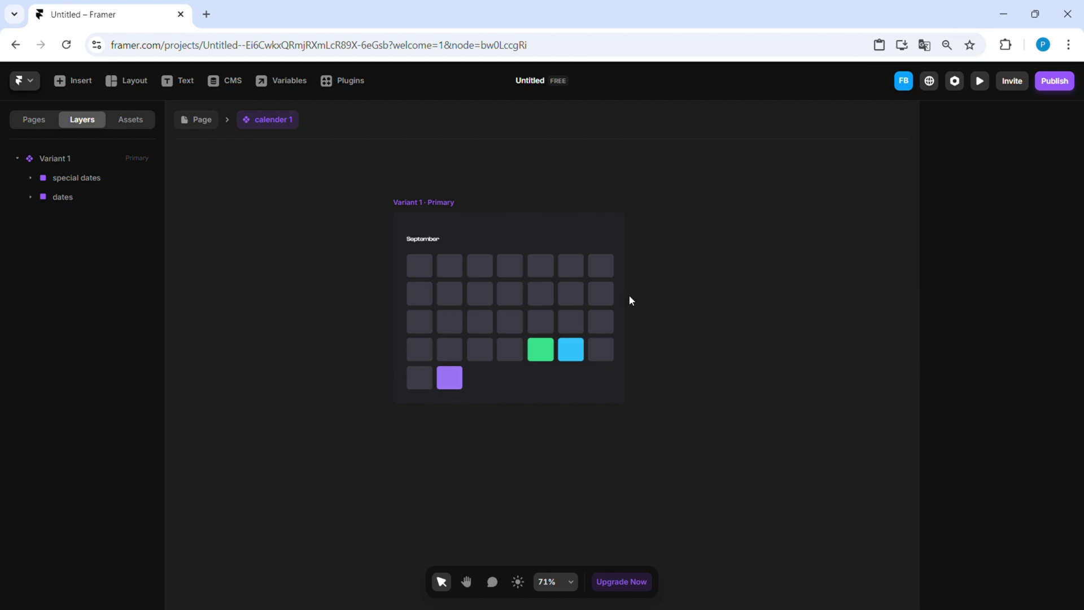
pyautogui.scroll(-2, 593, 293)
pyautogui.click(407, 285)
pyautogui.click(712, 376)
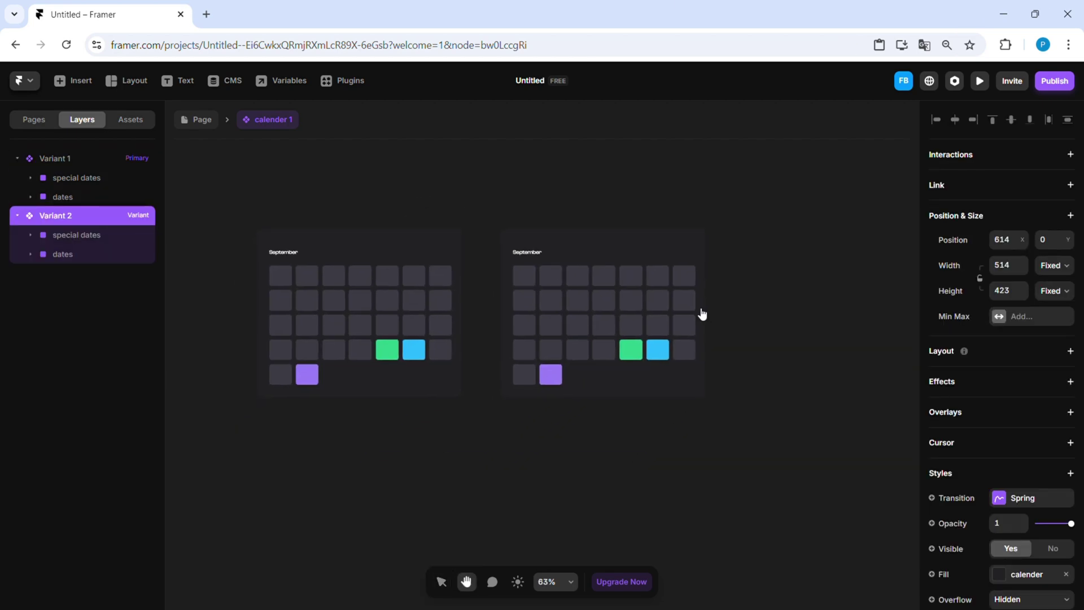
# Step: Enlarge the green Zelda cell in Variant 2 to about 523 by 477, covering the whole calendar card
pyautogui.scroll(3, 637, 379)
pyautogui.doubleClick(656, 345)
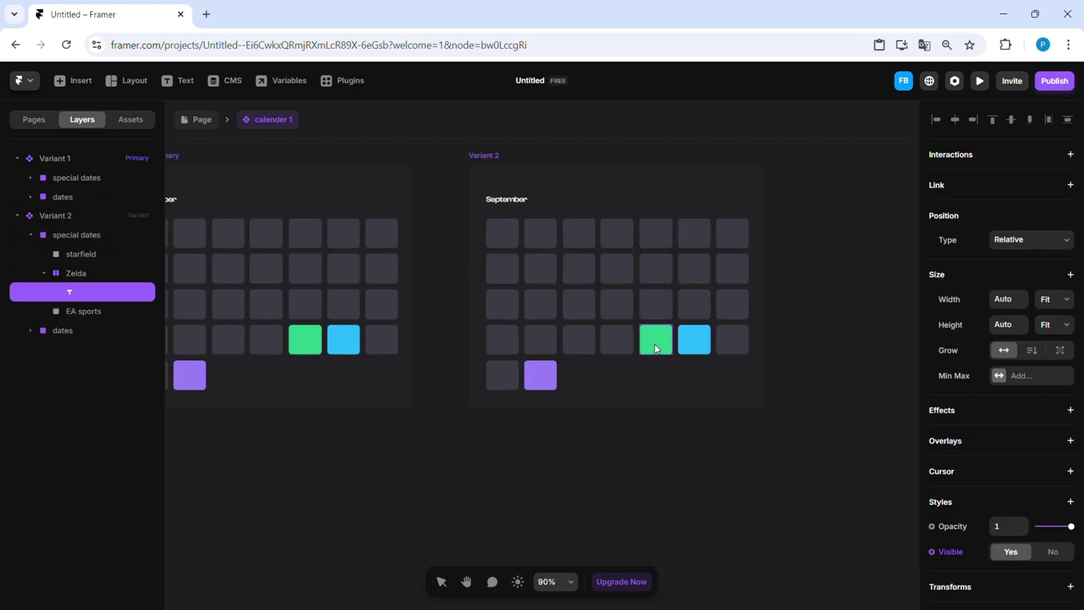
pyautogui.click(656, 345)
pyautogui.moveTo(660, 325); pyautogui.dragTo(680, 158)
pyautogui.moveTo(542, 357); pyautogui.dragTo(465, 417)
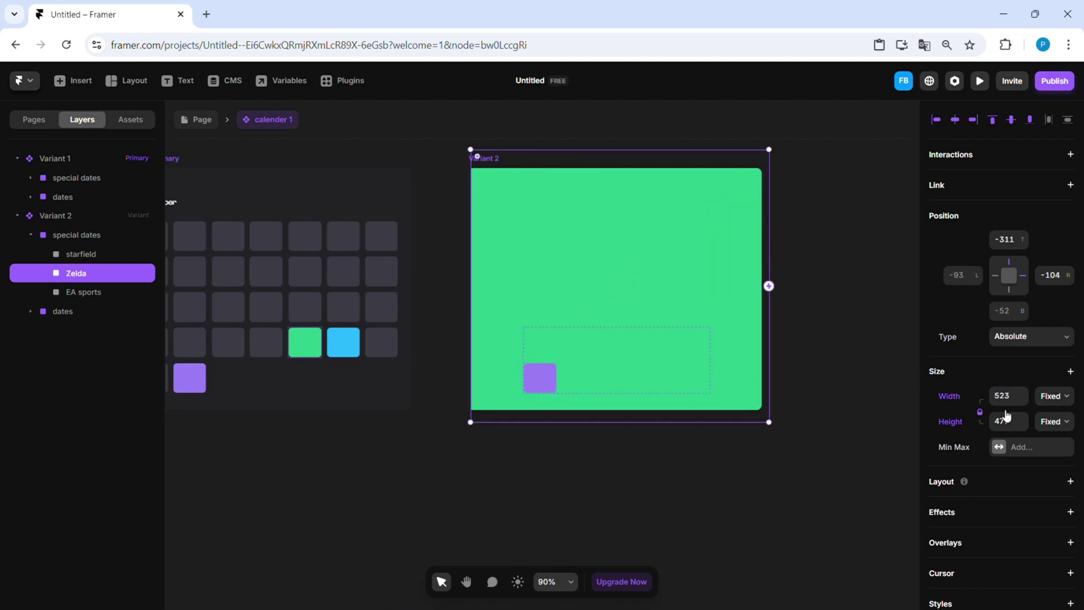
# Step: Adjust the edges of the enlarged Zelda cell to fit the Variant 2 card
pyautogui.click(976, 414)
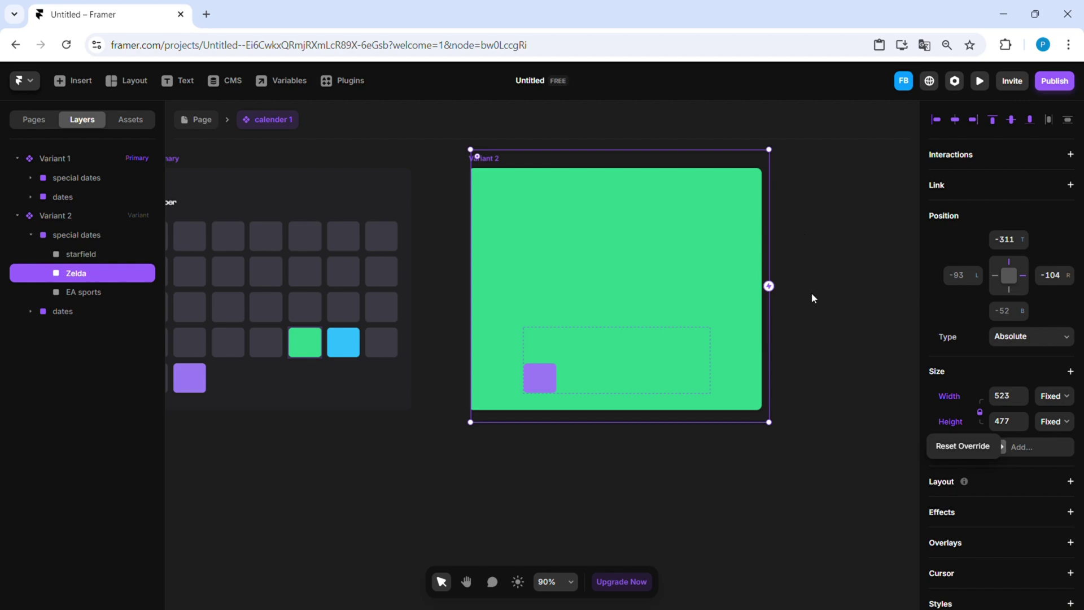
pyautogui.moveTo(769, 364); pyautogui.dragTo(764, 374)
pyautogui.moveTo(735, 423); pyautogui.dragTo(733, 407)
pyautogui.moveTo(625, 160)
pyautogui.mouseDown()
pyautogui.moveTo(622, 187)
pyautogui.moveTo(621, 177)
pyautogui.mouseUp()
pyautogui.scroll(2, 585, 237)
pyautogui.moveTo(579, 248); pyautogui.dragTo(492, 242)
pyautogui.scroll(-1, 501, 250)
# Step: Set the opacity of the purple starfield cell in Variant 2 to 0
pyautogui.click(444, 388)
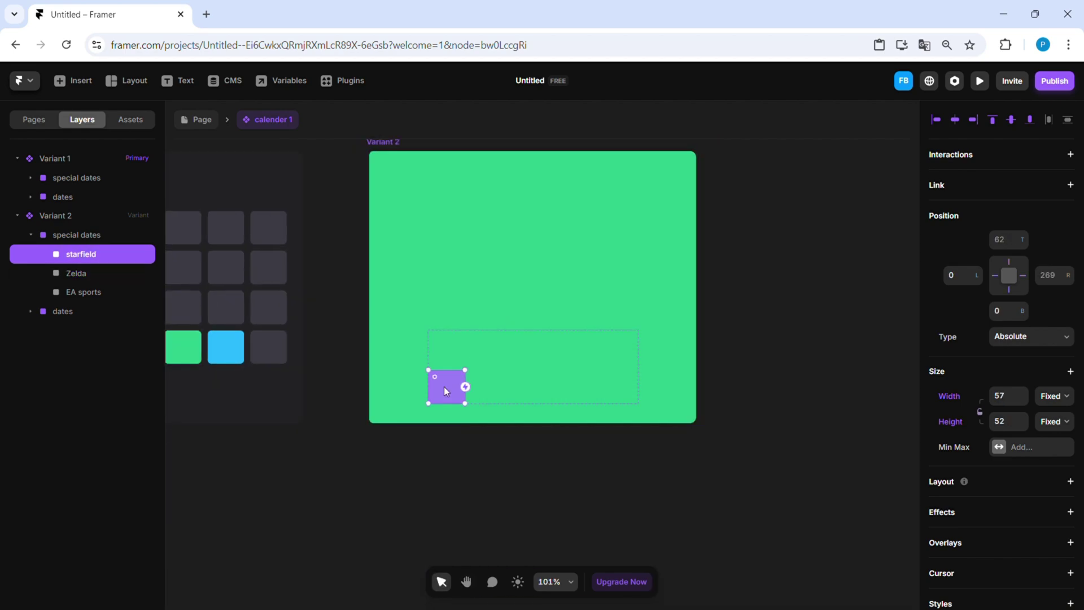
pyautogui.scroll(-5, 1041, 525)
pyautogui.moveTo(1071, 309); pyautogui.dragTo(802, 498)
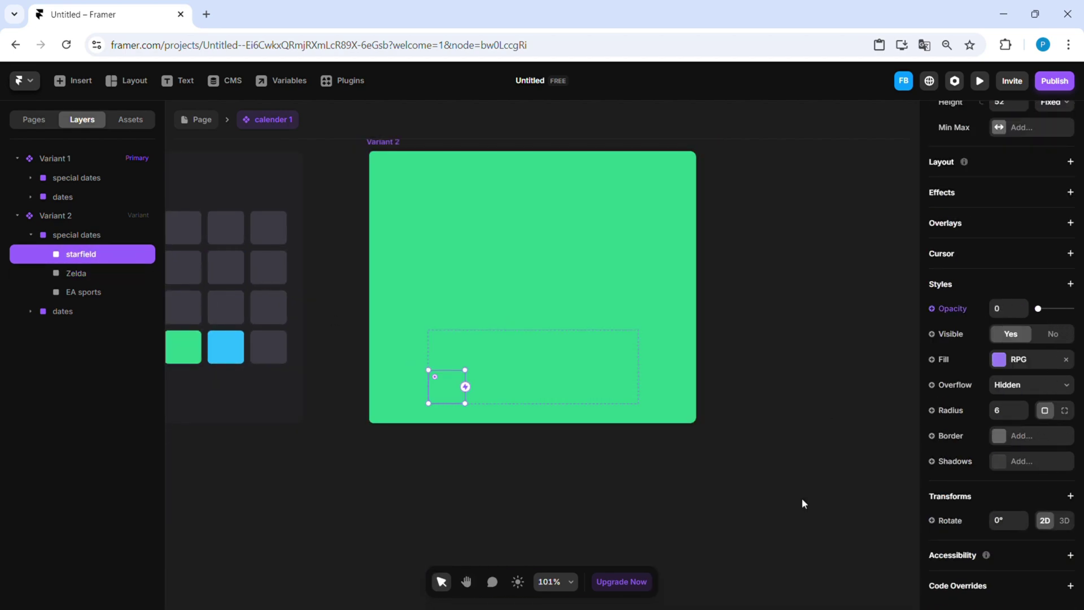
pyautogui.click(802, 498)
# Step: Connect the Zelda cell in Variant 1 to Variant 2 with a Click interaction
pyautogui.scroll(-2, 802, 498)
pyautogui.moveTo(373, 377); pyautogui.dragTo(490, 380)
pyautogui.press('v')
pyautogui.click(292, 389)
pyautogui.click(314, 395)
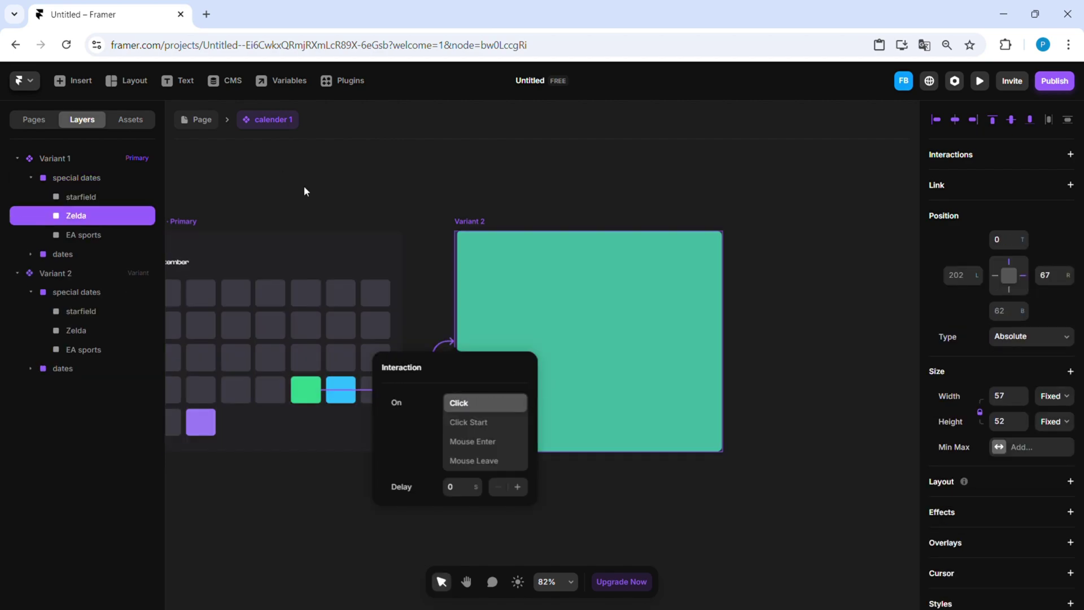
pyautogui.click(304, 188)
# Step: Preview the page and test the green Zelda date's transition
pyautogui.click(201, 123)
pyautogui.click(265, 192)
pyautogui.hotkey('ctrl', 'p')
pyautogui.click(587, 389)
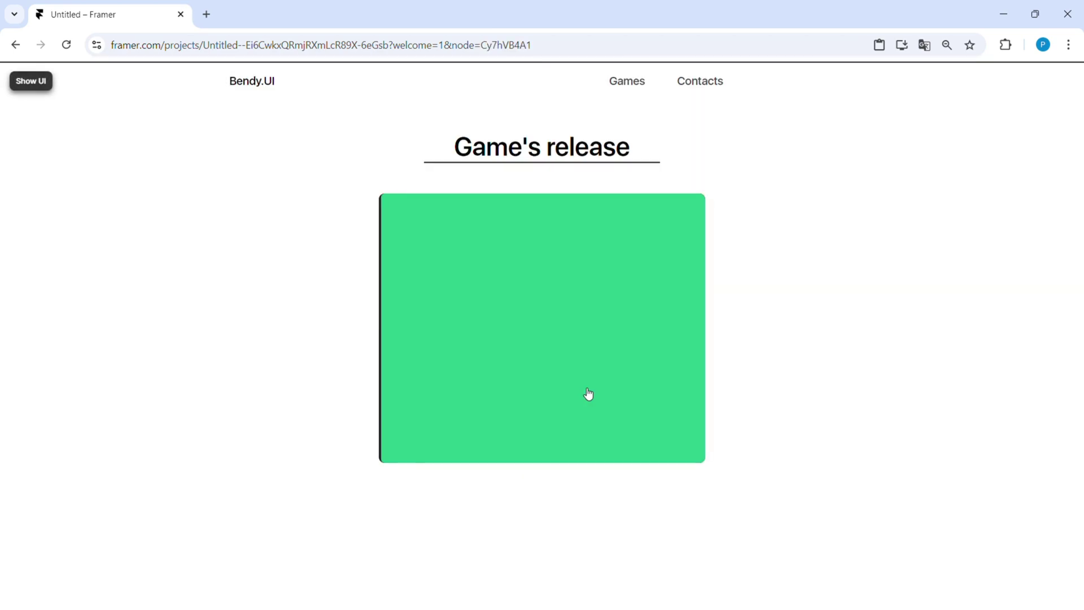
pyautogui.click(41, 83)
# Step: In the calender 1 component, extend the left edge of Variant 2's green Zelda cell to close the gap at the card's edge
pyautogui.doubleClick(570, 333)
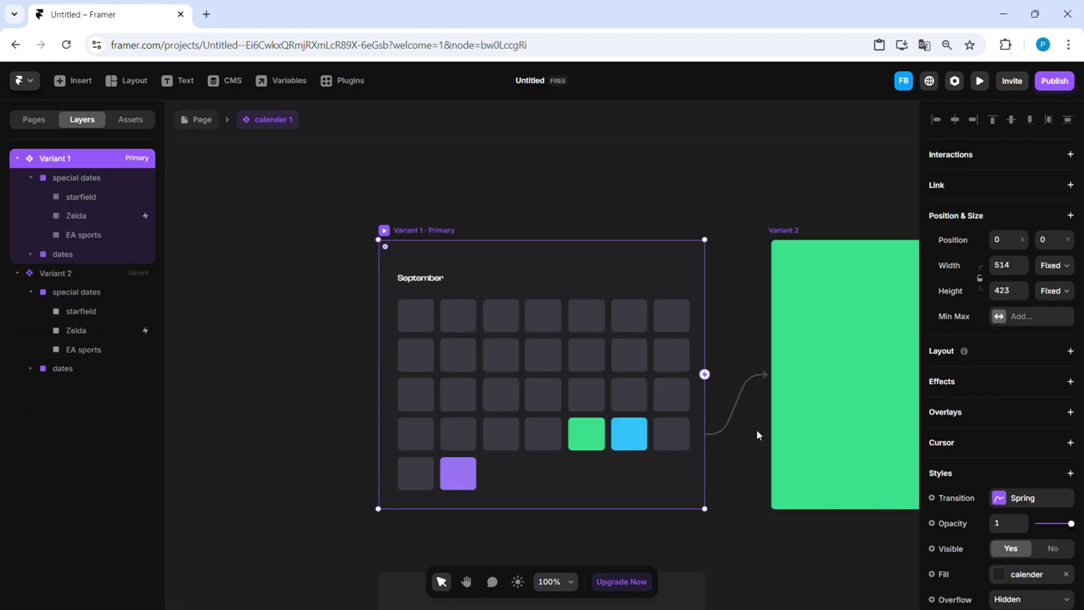
pyautogui.press('space')
pyautogui.moveTo(789, 420); pyautogui.dragTo(713, 418)
pyautogui.click(712, 425)
pyautogui.moveTo(695, 440); pyautogui.dragTo(693, 440)
pyautogui.hotkey('ctrl', 'z')
pyautogui.click(675, 449)
pyautogui.scroll(-2, 703, 446)
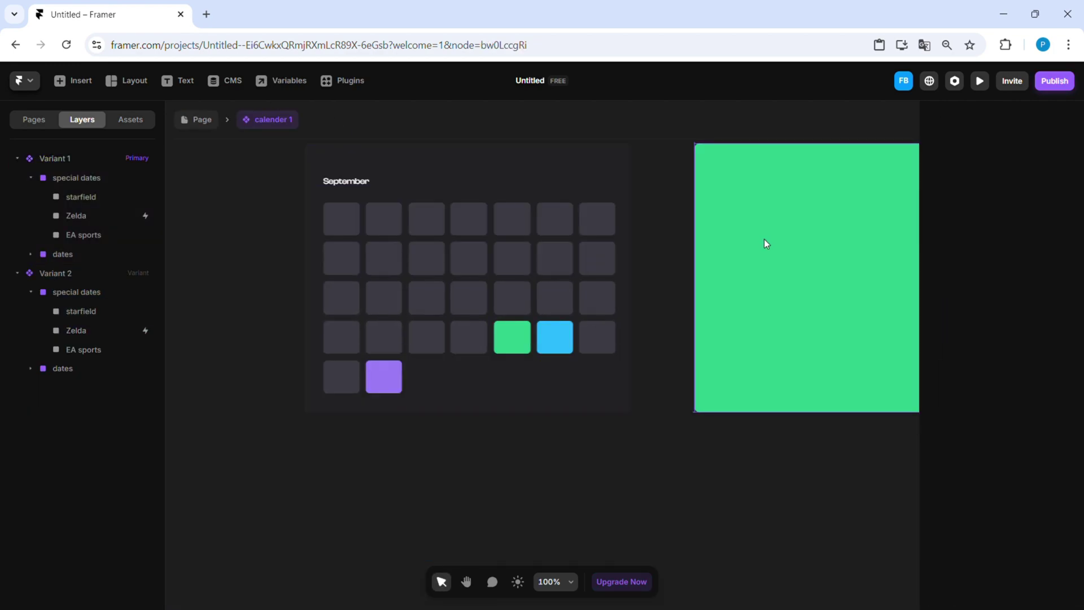
pyautogui.scroll(-2, 765, 242)
pyautogui.press('space')
pyautogui.moveTo(765, 242); pyautogui.dragTo(611, 358)
# Step: Preview the page again to check that the green Zelda cell covers the whole calendar card
pyautogui.click(201, 122)
pyautogui.click(204, 149)
pyautogui.click(590, 394)
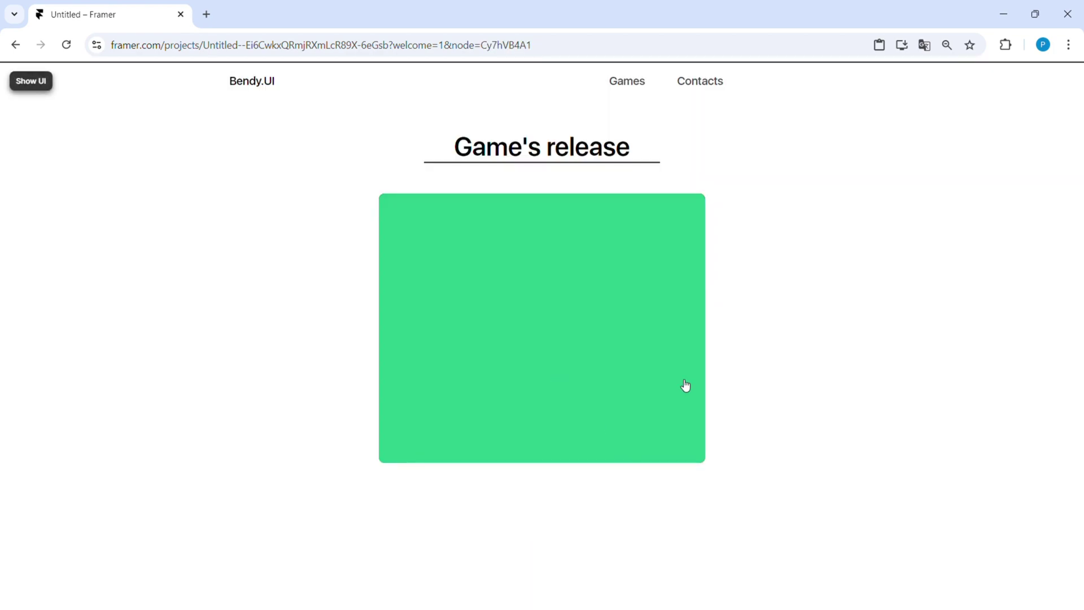
pyautogui.hotkey('ctrl', 'p')
# Step: In the calender 1 component, draw a frame about 474 by 140 over Variant 2's green card and place a copy below it
pyautogui.doubleClick(616, 299)
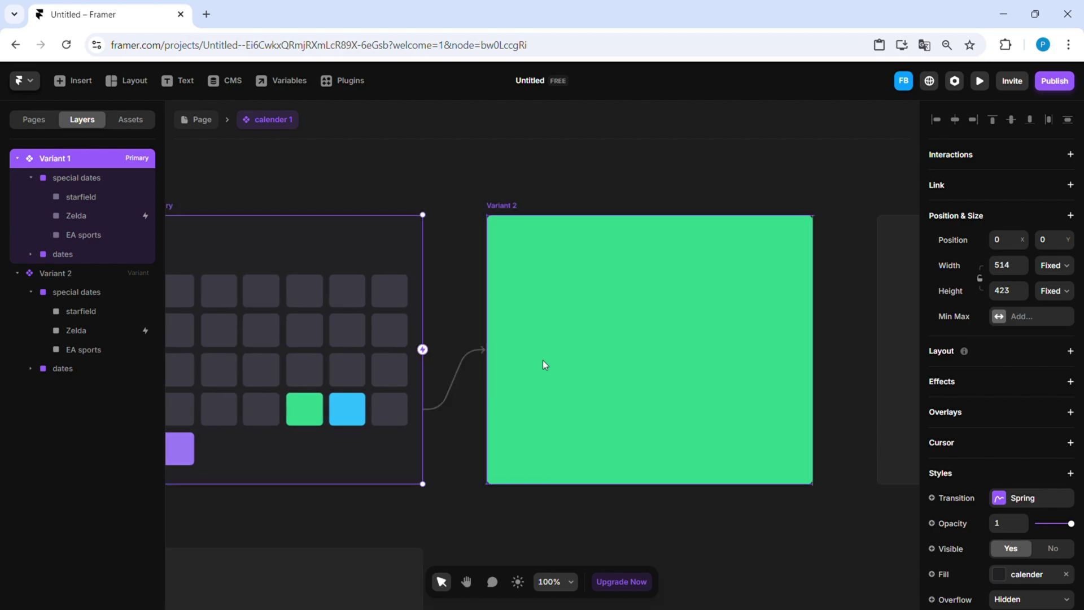
pyautogui.press('f')
pyautogui.moveTo(496, 253); pyautogui.dragTo(797, 342)
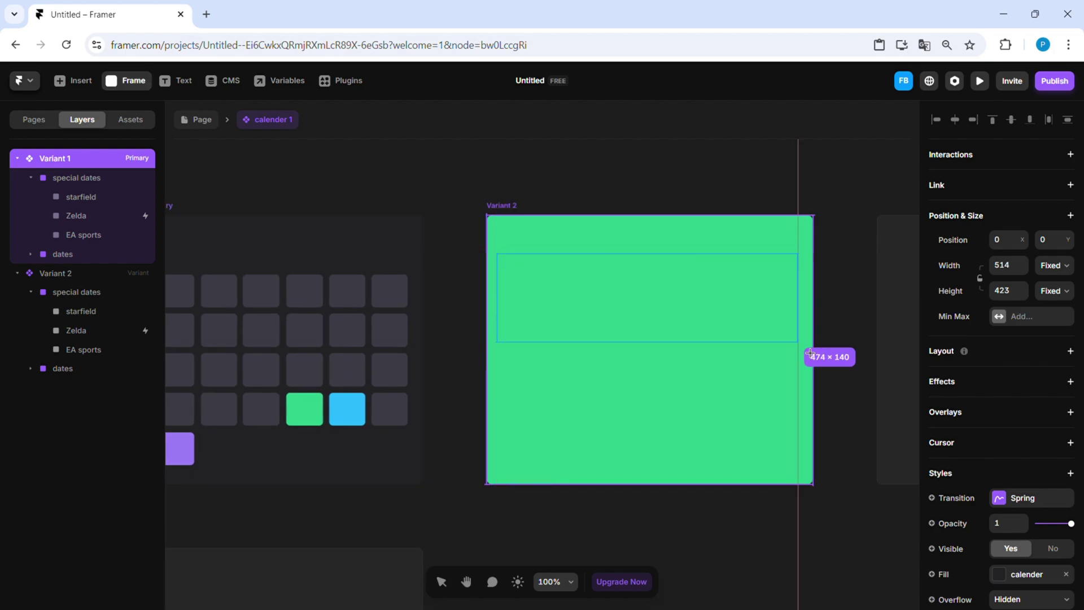
pyautogui.keyDown('alt'); pyautogui.moveTo(689, 317); pyautogui.dragTo(710, 416); pyautogui.keyUp('alt')
# Step: Move the two new frames off the green card into the empty canvas beside Variant 2
pyautogui.moveTo(703, 443); pyautogui.dragTo(614, 311)
pyautogui.scroll(-1, 614, 312)
pyautogui.keyDown('shift'); pyautogui.click(578, 199); pyautogui.keyUp('shift')
pyautogui.scroll(-1, 579, 199)
pyautogui.moveTo(578, 200); pyautogui.dragTo(458, 268)
pyautogui.moveTo(483, 350); pyautogui.dragTo(631, 333)
# Step: Duplicate the lower, taller frame to complete a vertical stack of four frames beside Variant 2
pyautogui.click(764, 346)
pyautogui.keyDown('shift'); pyautogui.click(757, 271); pyautogui.keyUp('shift')
pyautogui.click(756, 419)
pyautogui.click(736, 347)
pyautogui.keyDown('alt'); pyautogui.moveTo(627, 336); pyautogui.dragTo(626, 424); pyautogui.keyUp('alt')
pyautogui.moveTo(646, 373); pyautogui.dragTo(638, 425)
# Step: Select all four blue frames and set their corner radius to 10
pyautogui.moveTo(613, 224); pyautogui.dragTo(613, 218)
pyautogui.keyDown('shift'); pyautogui.click(615, 223); pyautogui.keyUp('shift')
pyautogui.keyDown('shift'); pyautogui.click(632, 288); pyautogui.keyUp('shift')
pyautogui.keyDown('shift'); pyautogui.click(658, 376); pyautogui.keyUp('shift')
pyautogui.keyDown('shift'); pyautogui.click(683, 454); pyautogui.keyUp('shift')
pyautogui.keyDown('shift'); pyautogui.click(677, 215); pyautogui.keyUp('shift')
pyautogui.scroll(-2, 949, 452)
pyautogui.click(1008, 448)
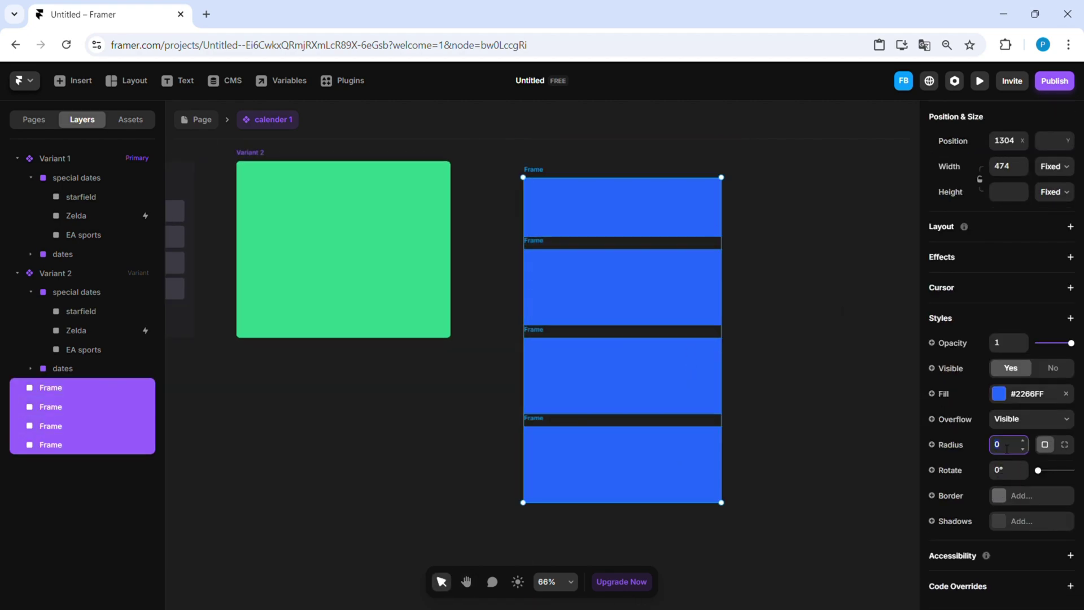
pyautogui.write('10')
pyautogui.press('Return')
# Step: Fill the four selected frames with white, #FFFFFF
pyautogui.moveTo(814, 296); pyautogui.dragTo(777, 322)
pyautogui.click(1005, 391)
pyautogui.moveTo(797, 277); pyautogui.dragTo(701, 212)
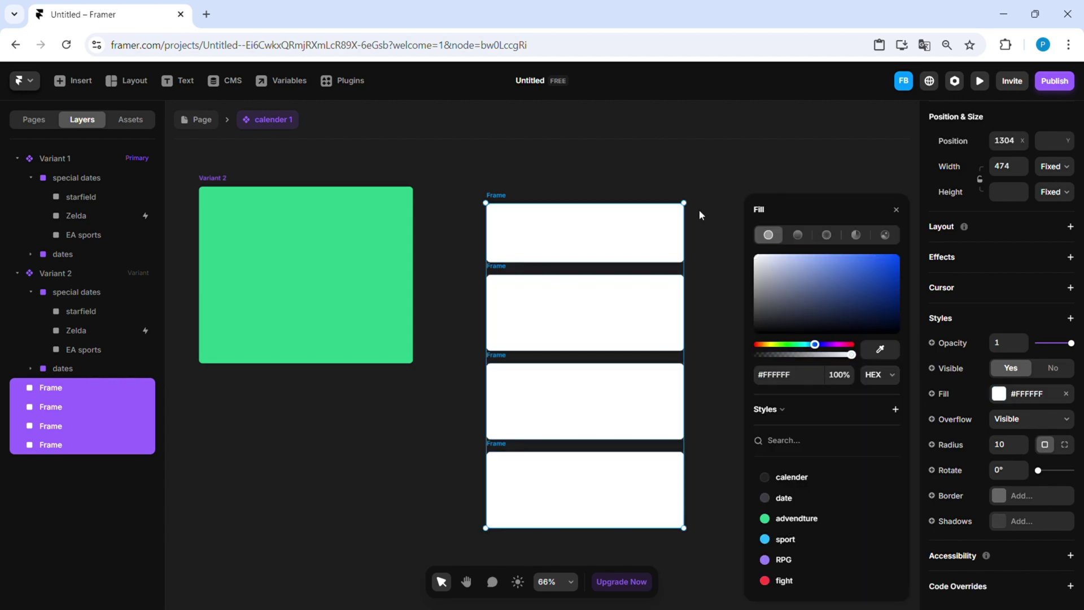
pyautogui.click(701, 245)
# Step: Add the text "Back" above the top white frame and wrap it in a stack
pyautogui.scroll(6, 549, 211)
pyautogui.scroll(-5, 869, 79)
pyautogui.scroll(4, 521, 172)
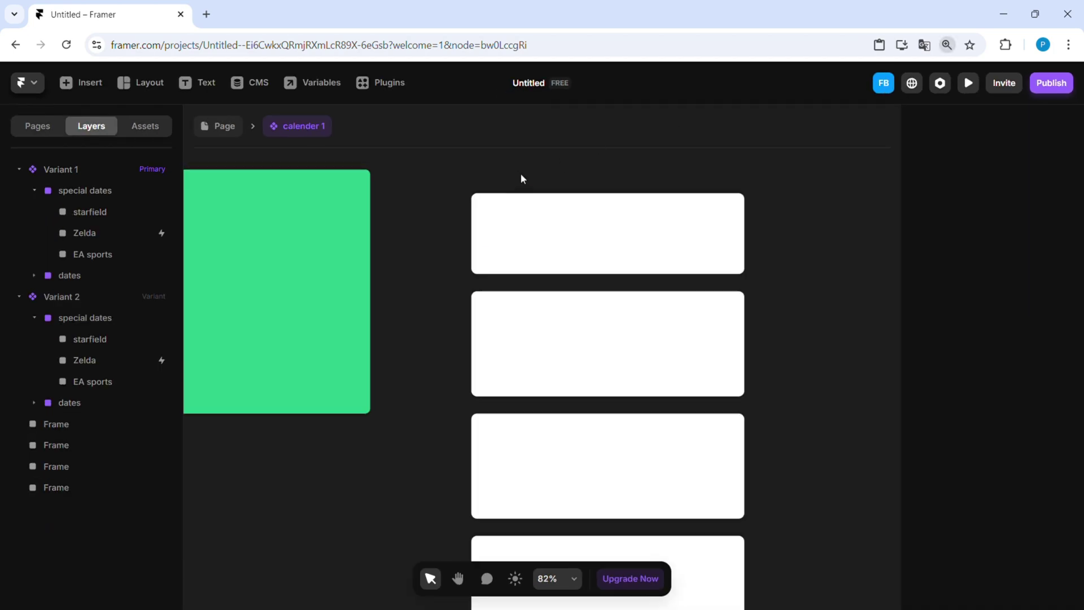
pyautogui.moveTo(521, 173); pyautogui.dragTo(514, 337)
pyautogui.press('t')
pyautogui.click(517, 332)
pyautogui.write('Back')
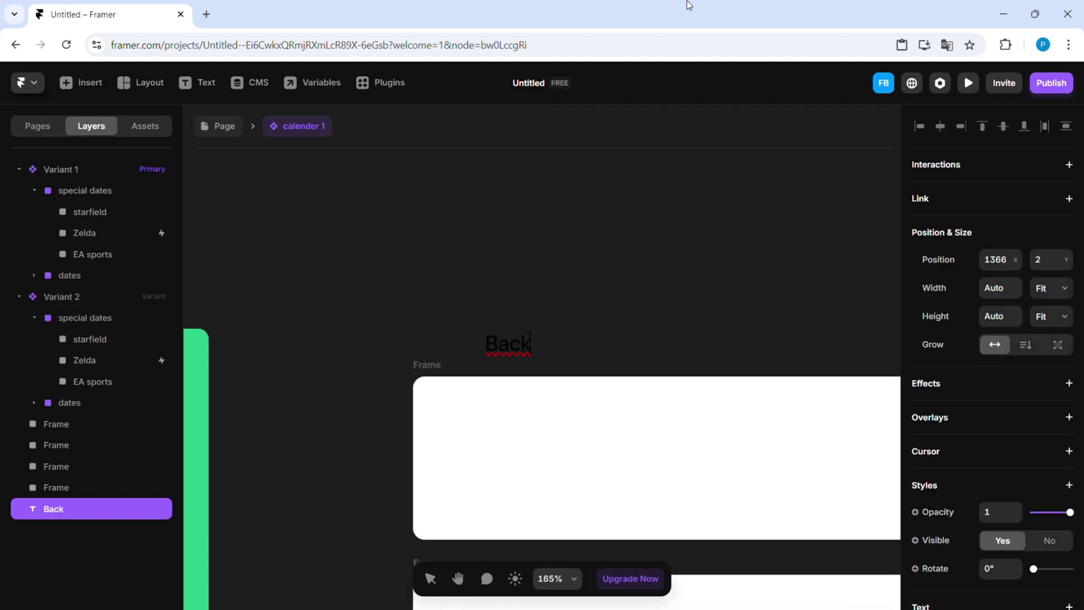
pyautogui.press('Escape')
pyautogui.hotkey('shift', 'a')
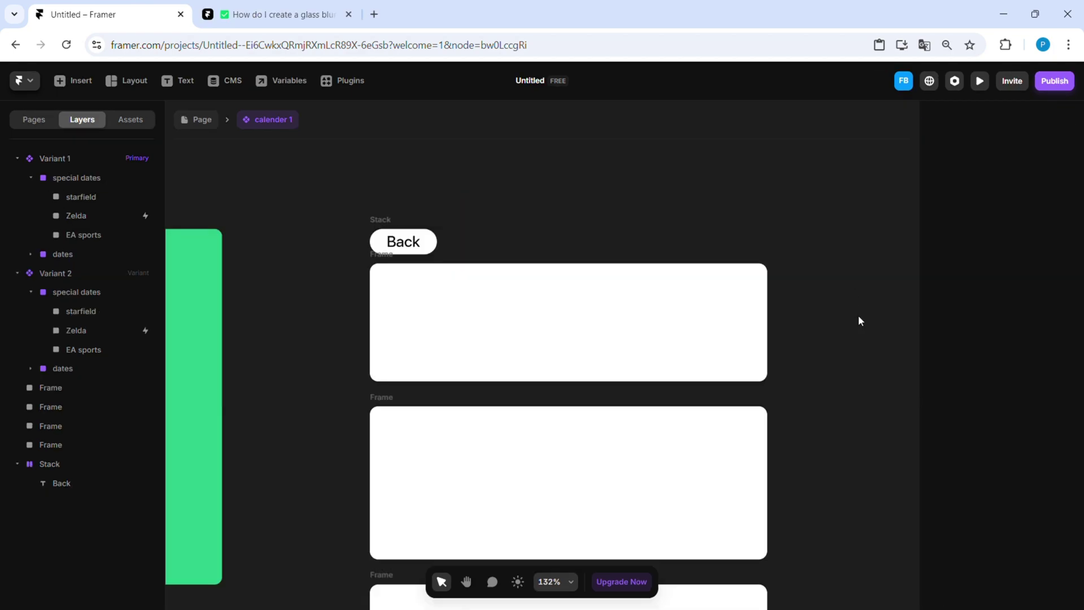
# Step: Add a BG Blur filter to the Back stack and reduce its white fill to 60% opacity
pyautogui.click(362, 219)
pyautogui.click(1070, 318)
pyautogui.moveTo(968, 392)
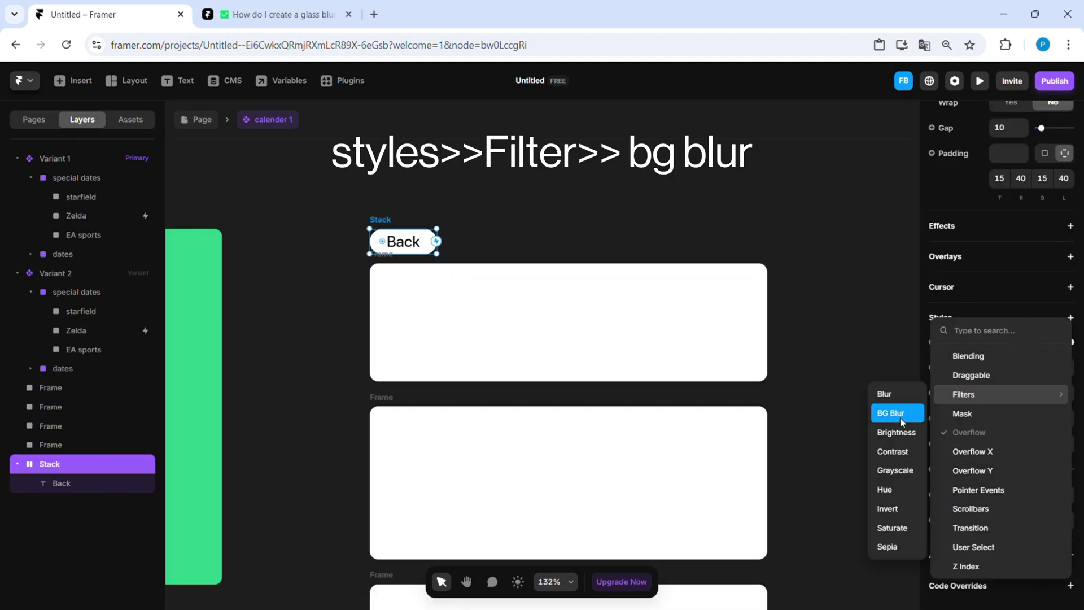
pyautogui.click(898, 411)
pyautogui.click(999, 393)
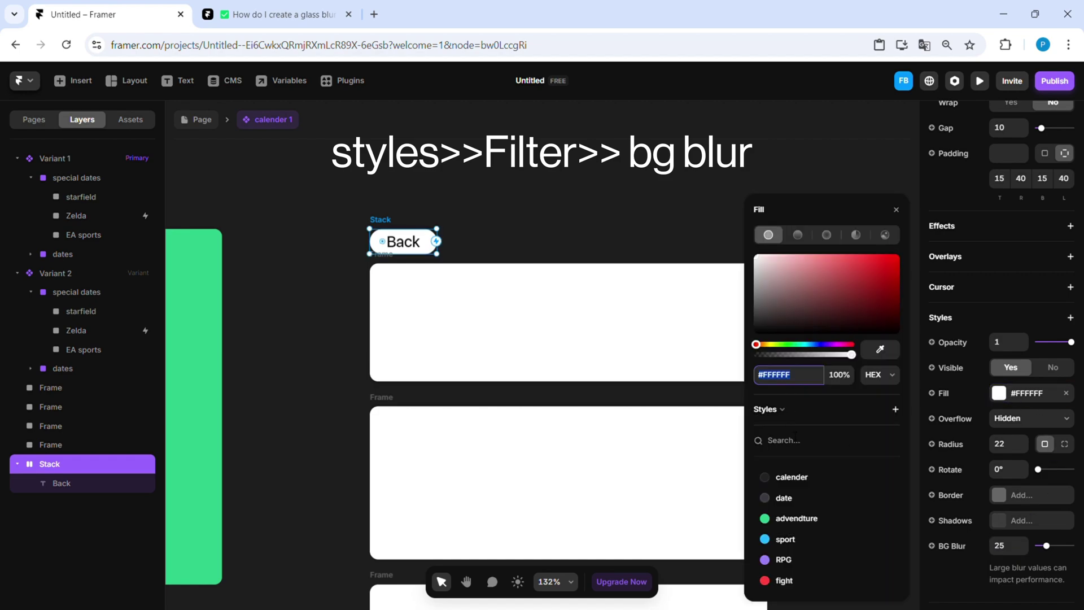
pyautogui.click(844, 382)
pyautogui.write('60')
pyautogui.press('Return')
pyautogui.click(570, 208)
# Step: Add the title "The Legend of Zelda: Echoes of Wisdom" inside the top white frame and set its stack direction to vertical
pyautogui.scroll(-4, 570, 208)
pyautogui.hotkey('ctrl', '-')
pyautogui.click(921, 74)
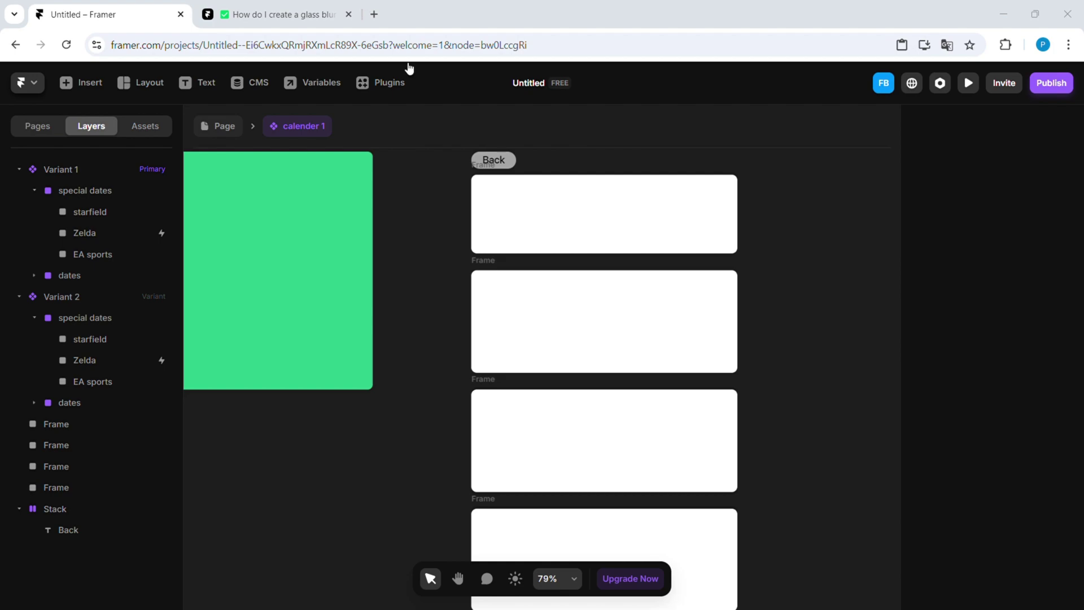
pyautogui.press('t')
pyautogui.click(526, 193)
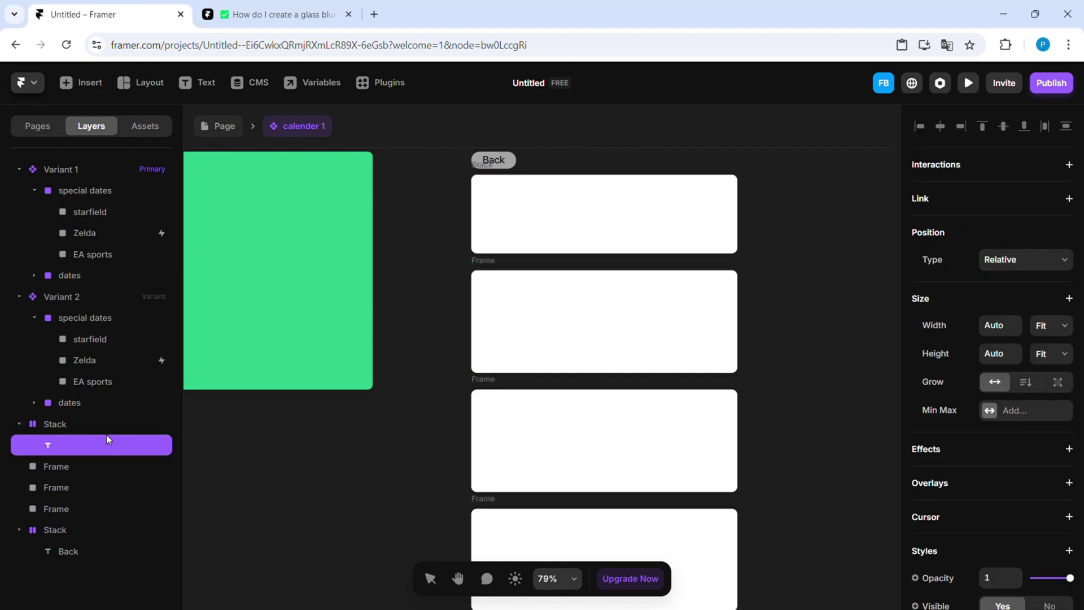
pyautogui.write('The Legend of Zelda: Echoes of Wisdom')
pyautogui.scroll(-4, 1028, 441)
pyautogui.scroll(4, 1045, 418)
pyautogui.press('Escape')
pyautogui.click(703, 240)
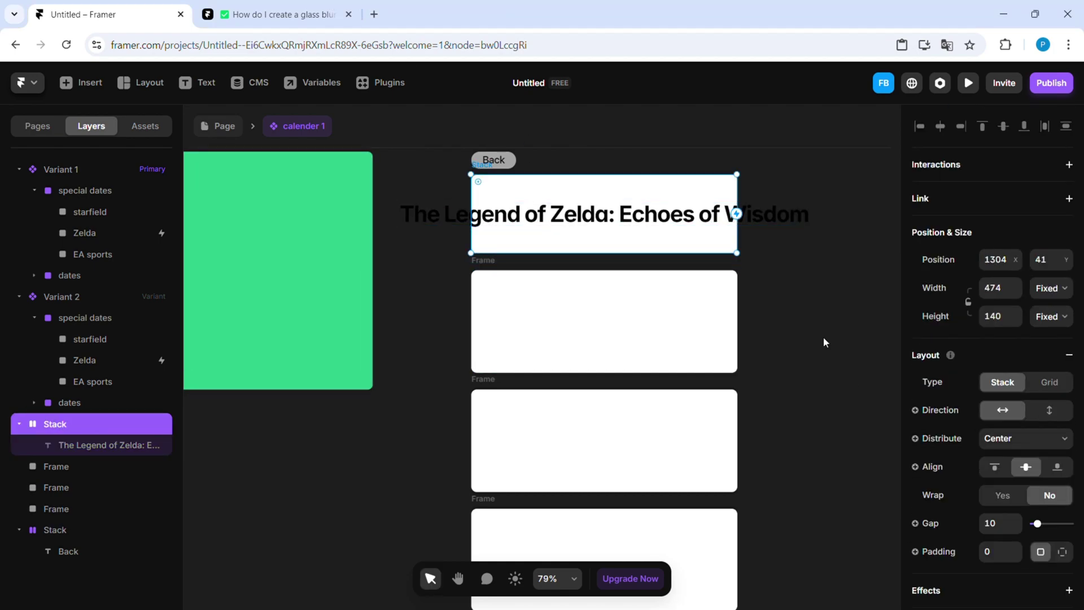
pyautogui.click(1053, 412)
# Step: Remove the title's Heading 1 style and format it in SF UI Display Bold at 24 pixels
pyautogui.doubleClick(651, 210)
pyautogui.scroll(-5, 1040, 424)
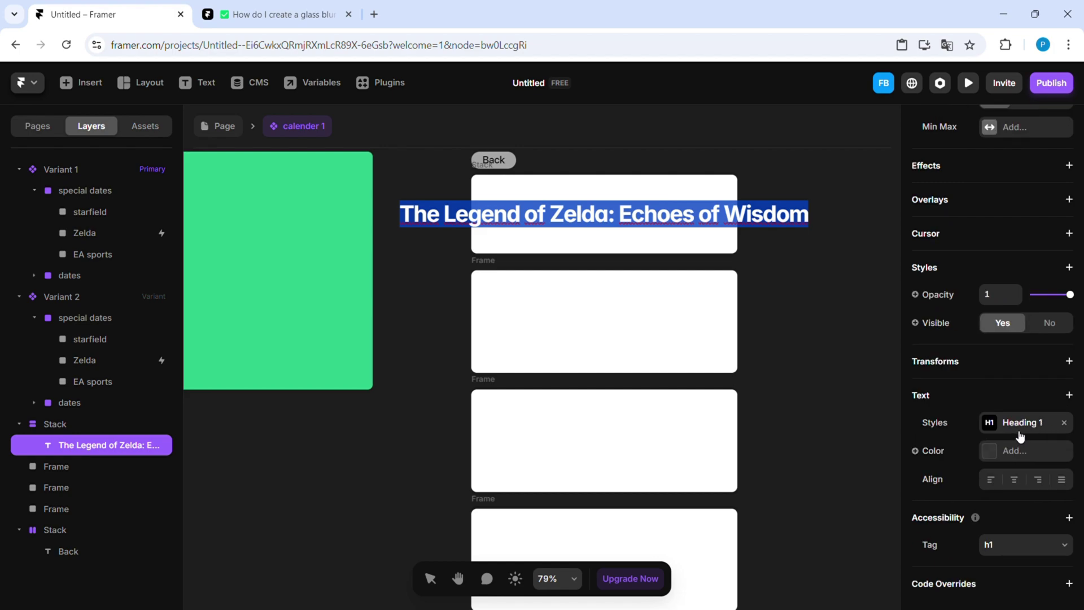
pyautogui.click(1070, 425)
pyautogui.click(1070, 426)
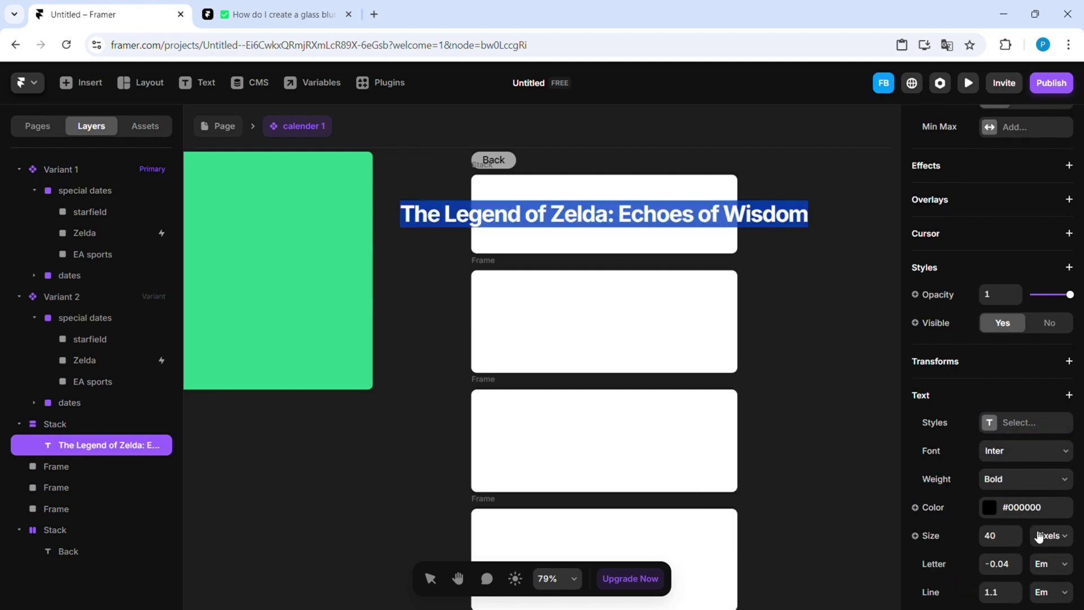
pyautogui.moveTo(1022, 542); pyautogui.dragTo(1018, 545)
pyautogui.click(1007, 450)
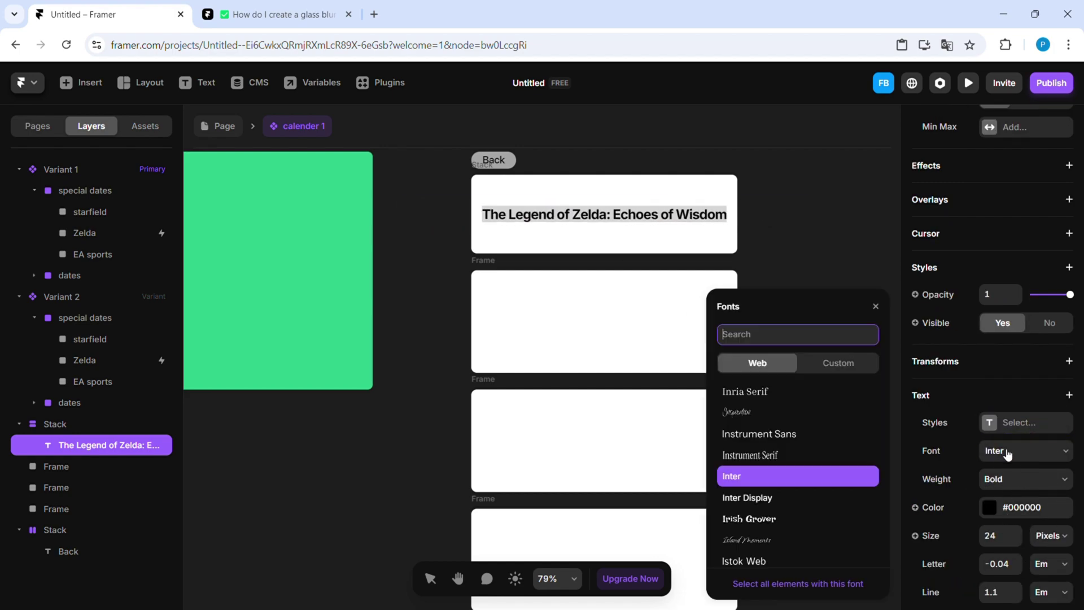
pyautogui.write('sf')
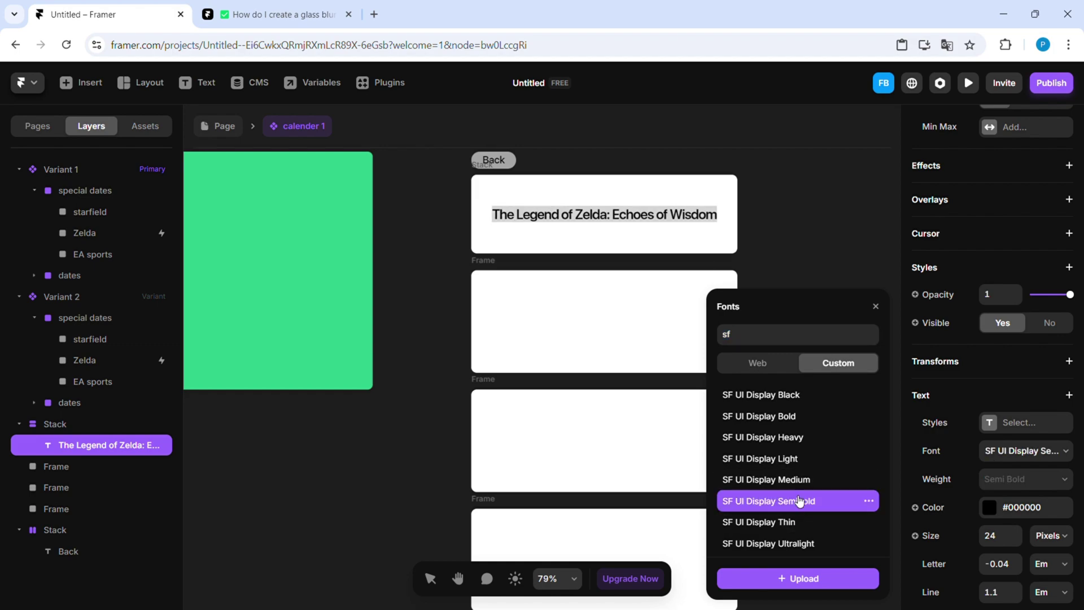
pyautogui.click(799, 416)
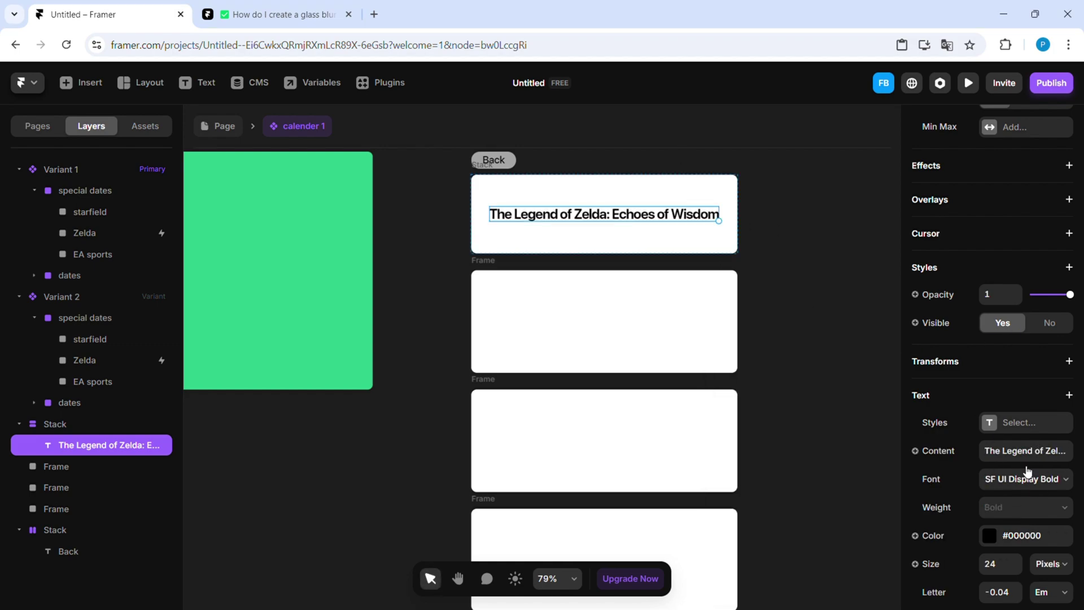
# Step: Distribute the title stack's content from the start and align it left
pyautogui.scroll(2, 571, 226)
pyautogui.click(565, 223)
pyautogui.click(478, 262)
pyautogui.scroll(-2, 1049, 441)
pyautogui.scroll(1, 1048, 441)
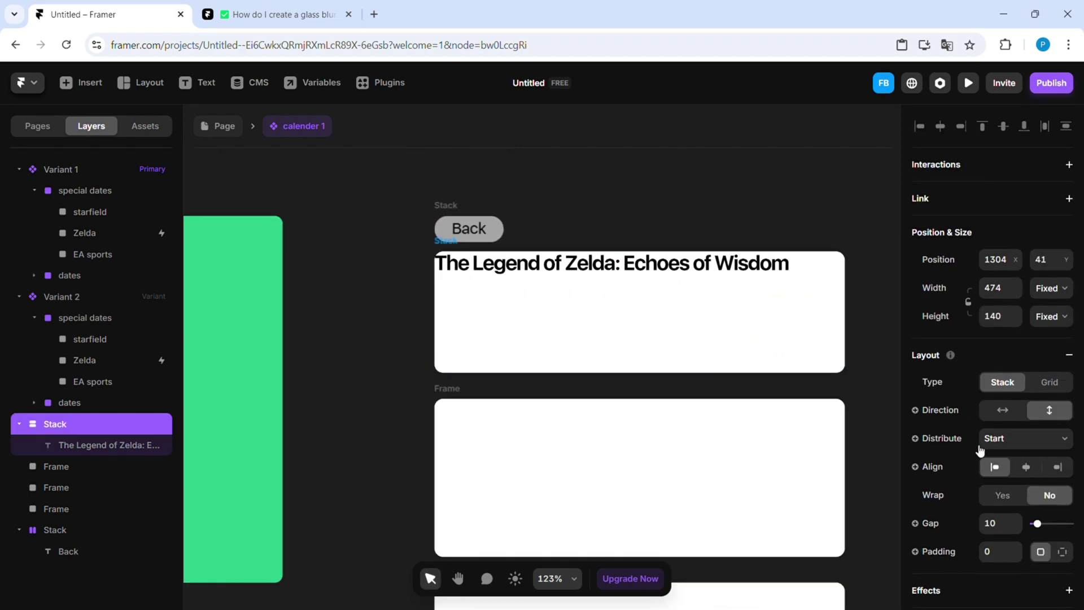
# Step: Give the title stack individual padding of 7 at the top and 11 on the left
pyautogui.click(1062, 481)
pyautogui.write('7')
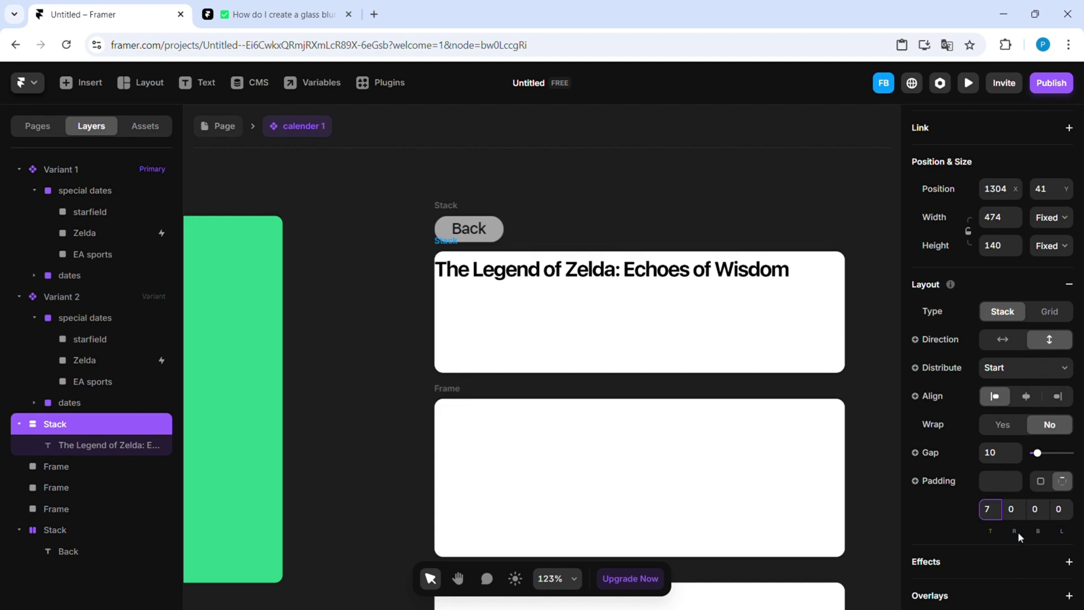
pyautogui.click(1061, 509)
pyautogui.press('Up')
pyautogui.press('Up')
pyautogui.press('Up')
pyautogui.press('Up')
pyautogui.press('Up')
pyautogui.press('Up')
pyautogui.press('Up')
pyautogui.press('Up')
pyautogui.press('Up')
pyautogui.press('Up')
pyautogui.press('Up')
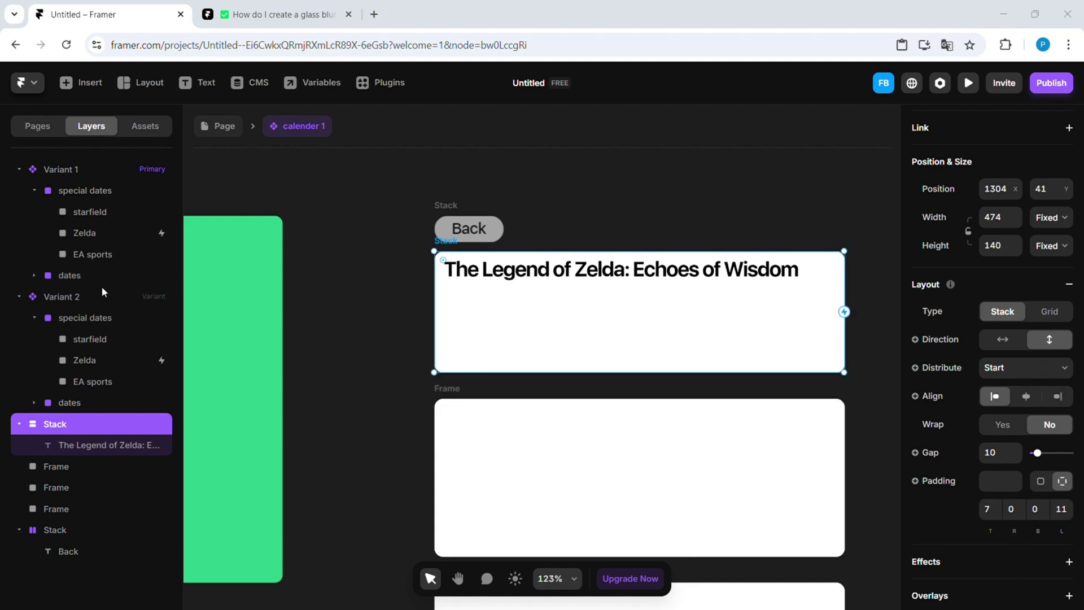
# Step: Add a description text box under the title, beginning "Zelda: Echoes of wisdom is difficult to put down and offers a lot of freedom"
pyautogui.press('t')
pyautogui.moveTo(444, 289)
pyautogui.mouseDown()
pyautogui.moveTo(743, 370)
pyautogui.moveTo(839, 360)
pyautogui.mouseUp()
pyautogui.write('Zelda: Echoes of wisdom is difficult to put down and offers a lot of freedom and creativity due to the echoes. Exploring the colourful world of Hyrule is rewarding as you unlock new items and echoes, while you encounter plenty of weird minigames')
# Step: Format the whole Zelda description in Clash Display at 14 pixels
pyautogui.hotkey('ctrl', 'a')
pyautogui.scroll(-5, 1044, 431)
pyautogui.click(1042, 414)
pyautogui.write('clas')
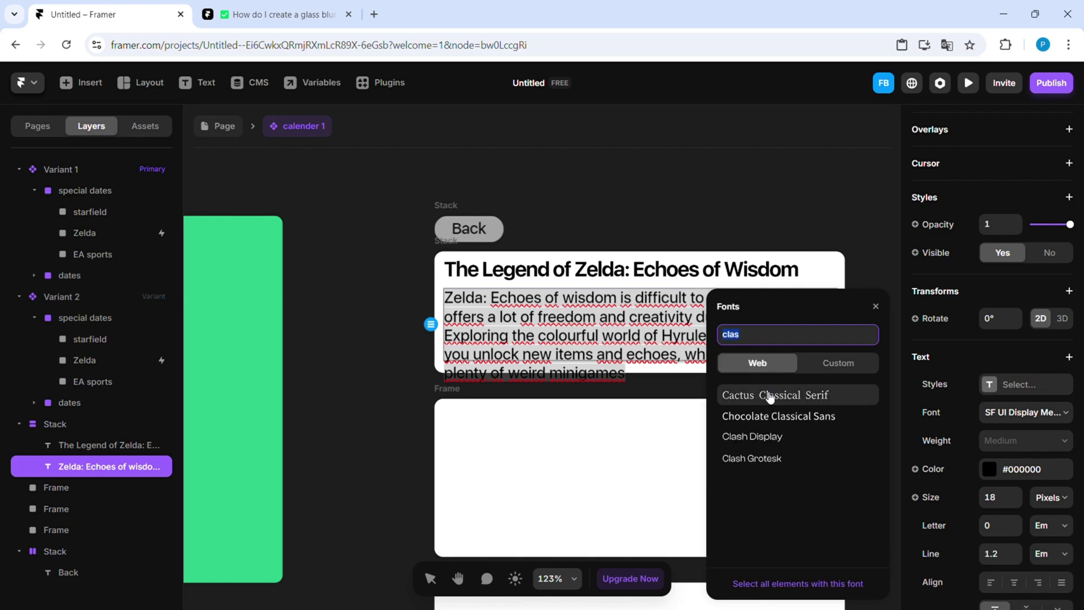
pyautogui.click(752, 435)
pyautogui.tripleClick(1018, 503)
pyautogui.click(1018, 503)
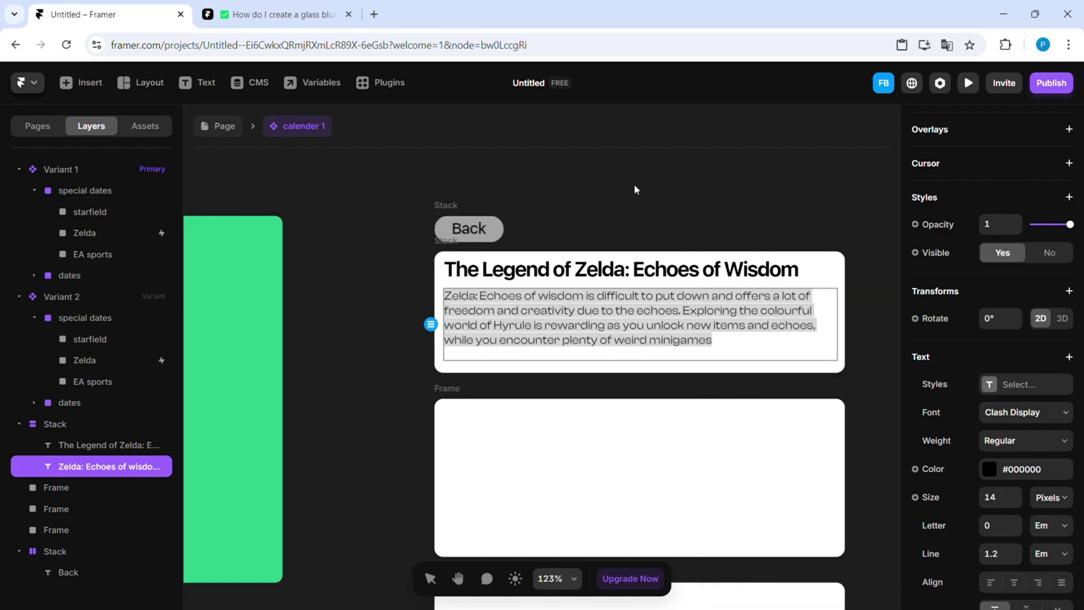
pyautogui.click(634, 189)
# Step: Copy the zelda image frame from the page into the calender 1 component, beside the details stacks
pyautogui.scroll(-1, 861, 284)
pyautogui.moveTo(861, 286); pyautogui.dragTo(773, 319)
pyautogui.click(516, 309)
pyautogui.click(688, 281)
pyautogui.scroll(-1, 688, 281)
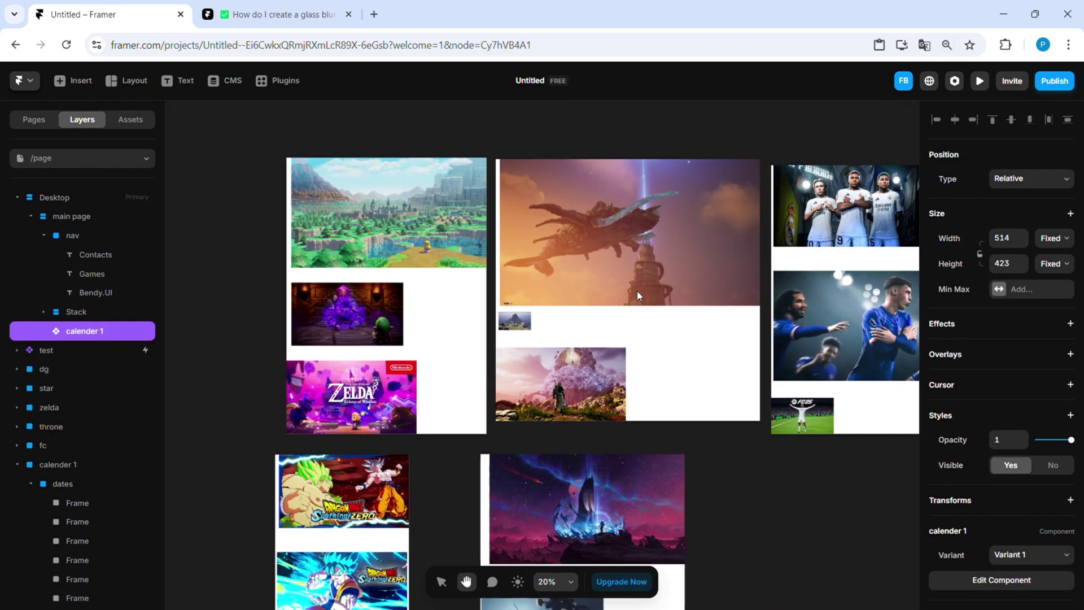
pyautogui.click(348, 192)
pyautogui.click(58, 402)
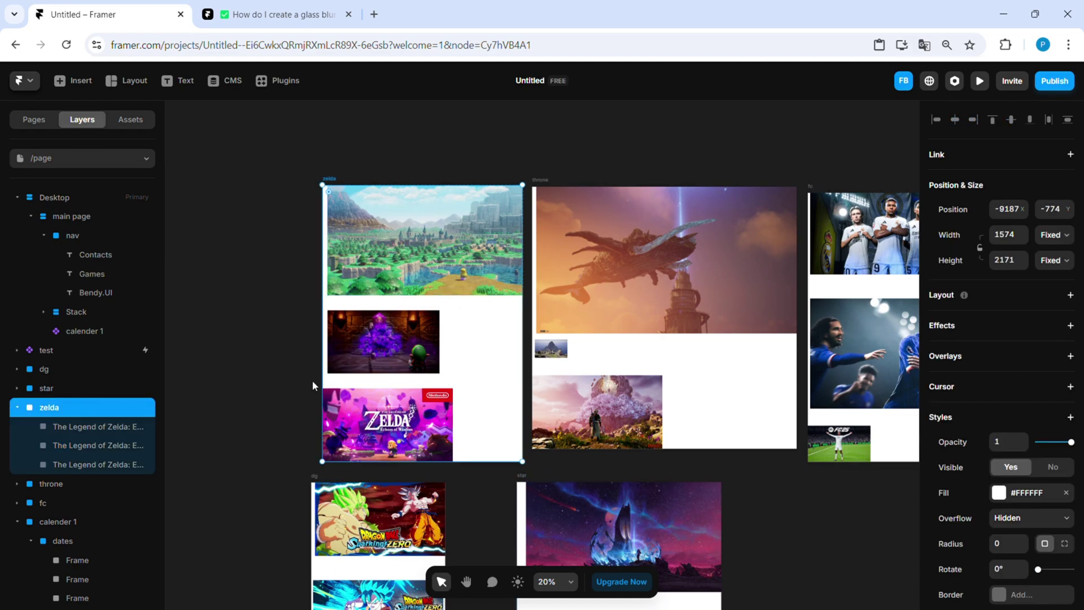
pyautogui.scroll(-1, 312, 384)
pyautogui.hscroll(10, 667, 259)
pyautogui.doubleClick(667, 259)
pyautogui.scroll(-5, 739, 345)
pyautogui.moveTo(654, 267); pyautogui.dragTo(782, 284)
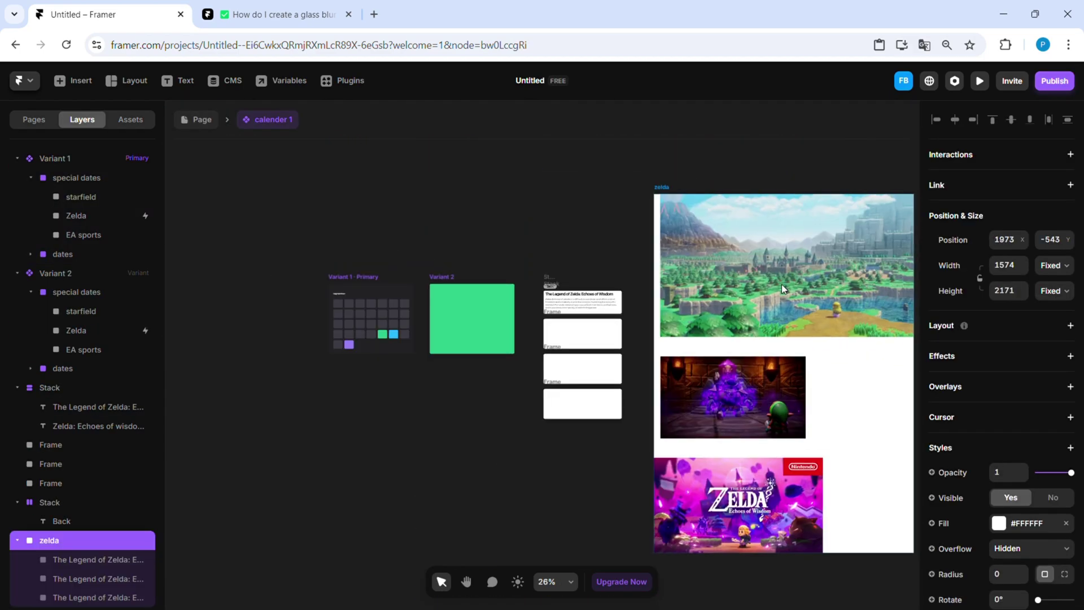
# Step: Move the Zelda landscape image out of the zelda frame into the first empty frame below the description
pyautogui.scroll(-3, 782, 283)
pyautogui.moveTo(700, 280); pyautogui.dragTo(848, 333)
pyautogui.moveTo(849, 272); pyautogui.dragTo(649, 309)
pyautogui.scroll(4, 657, 307)
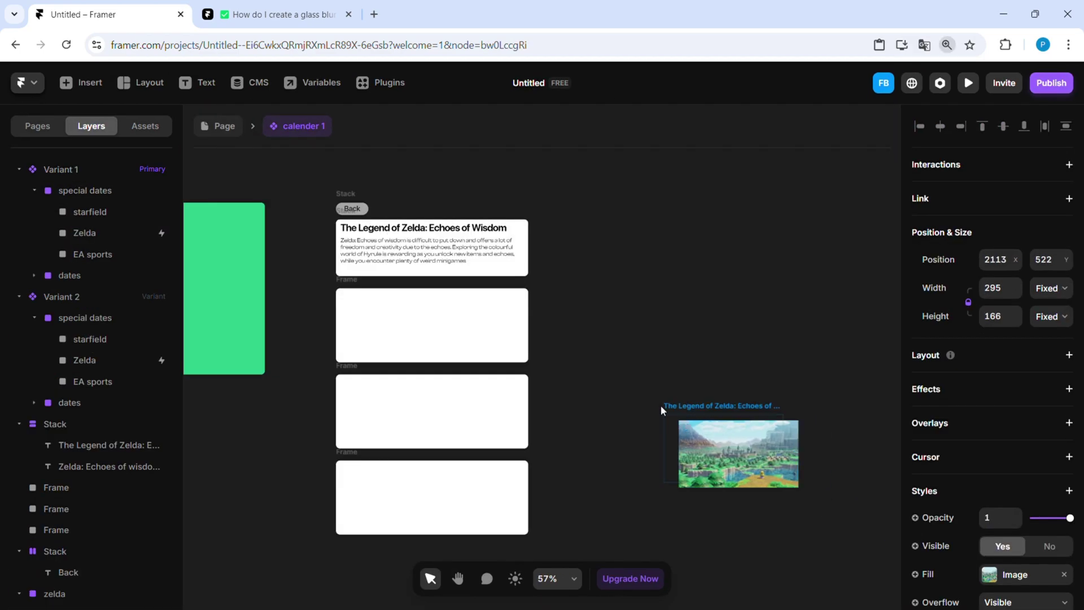
pyautogui.moveTo(661, 407); pyautogui.dragTo(362, 278)
pyautogui.scroll(3, 430, 327)
pyautogui.moveTo(537, 383); pyautogui.dragTo(594, 416)
pyautogui.hotkey('ctrl', 'z')
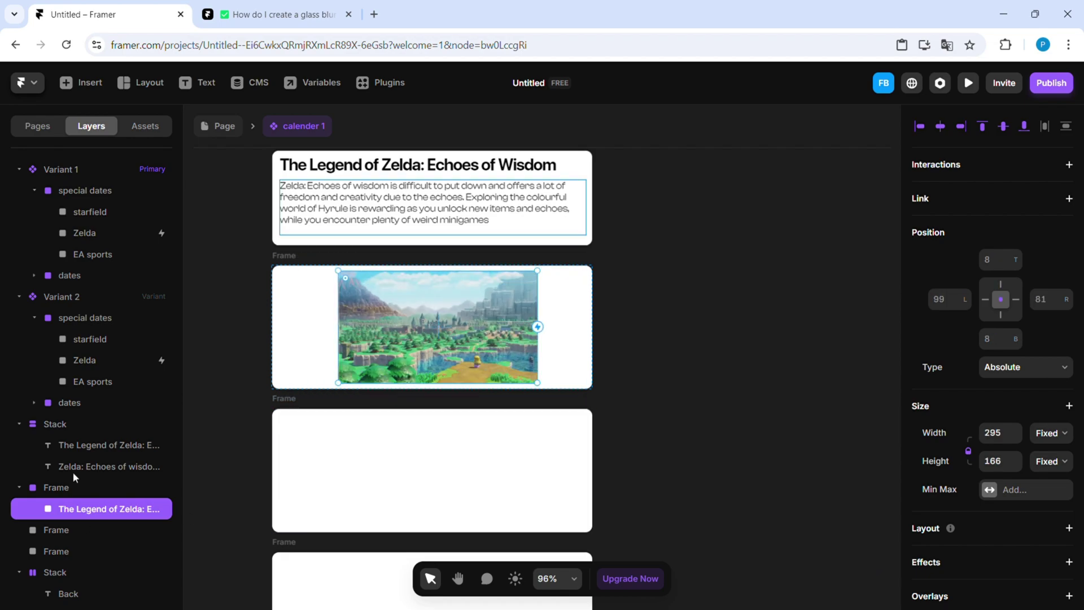
# Step: Set the first image frame's overflow to Hidden and enlarge the landscape image to fill it
pyautogui.click(62, 487)
pyautogui.scroll(-6, 999, 418)
pyautogui.click(1014, 397)
pyautogui.click(1000, 419)
pyautogui.doubleClick(503, 350)
pyautogui.moveTo(533, 385); pyautogui.dragTo(605, 432)
# Step: Move the purple dungeon image from the zelda frame into the second empty frame and enlarge it to fill the frame
pyautogui.scroll(-5, 801, 283)
pyautogui.hscroll(5, 709, 322)
pyautogui.click(716, 412)
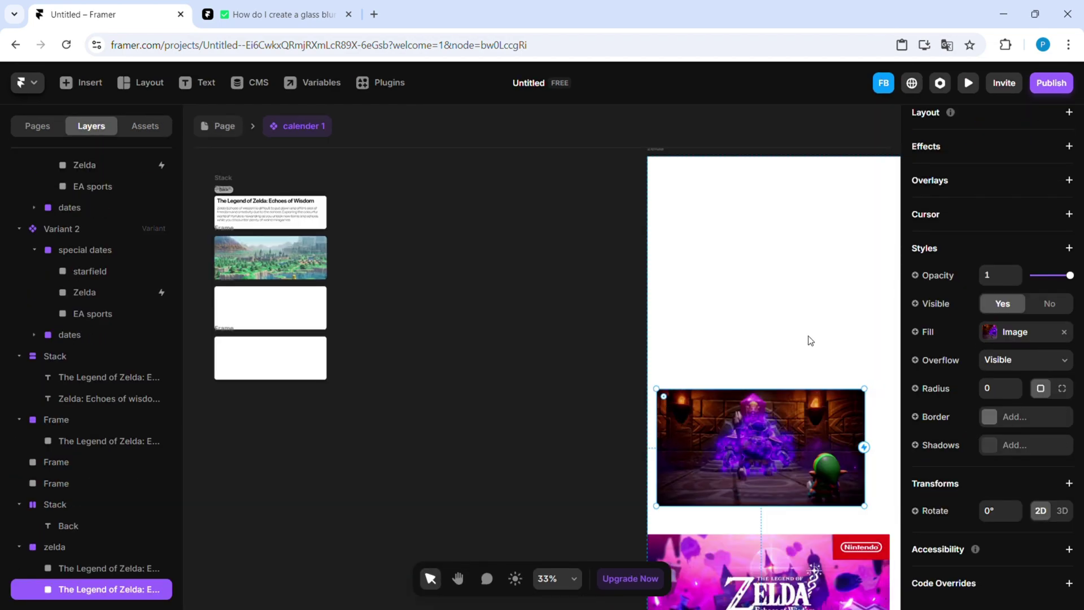
pyautogui.moveTo(790, 423); pyautogui.dragTo(532, 341)
pyautogui.hscroll(-5, 533, 341)
pyautogui.moveTo(718, 352); pyautogui.dragTo(479, 319)
pyautogui.scroll(3, 480, 318)
pyautogui.moveTo(818, 484); pyautogui.dragTo(703, 419)
pyautogui.moveTo(692, 389); pyautogui.dragTo(625, 341)
pyautogui.moveTo(637, 371); pyautogui.dragTo(669, 395)
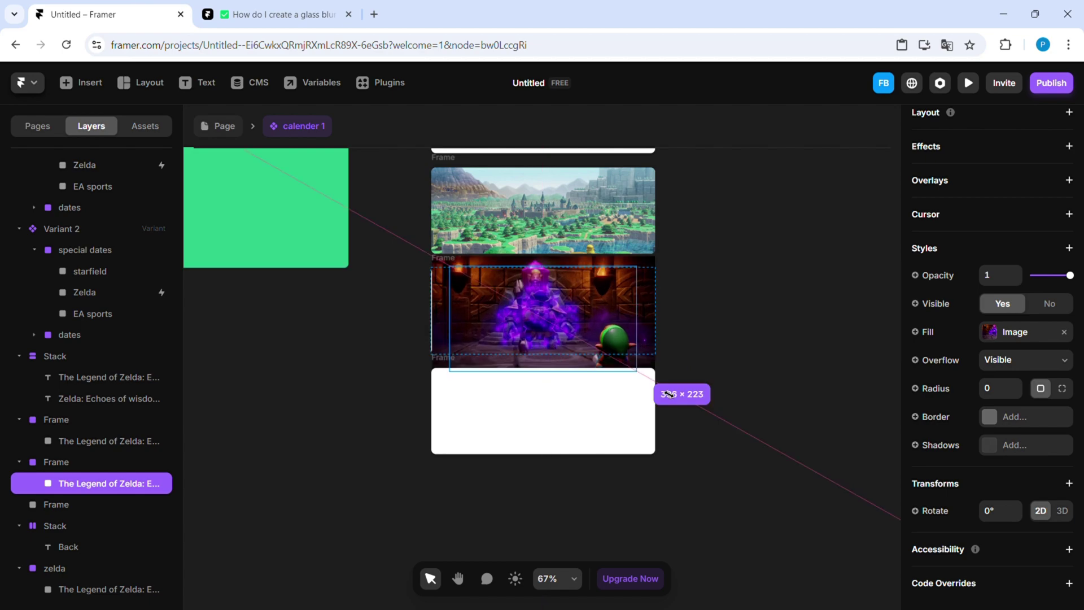
# Step: Set the overflow of the second and third image frames to Hidden
pyautogui.click(57, 462)
pyautogui.click(1014, 397)
pyautogui.click(1000, 419)
pyautogui.scroll(-4, 781, 408)
pyautogui.click(639, 419)
pyautogui.click(1005, 401)
pyautogui.click(989, 418)
pyautogui.click(799, 412)
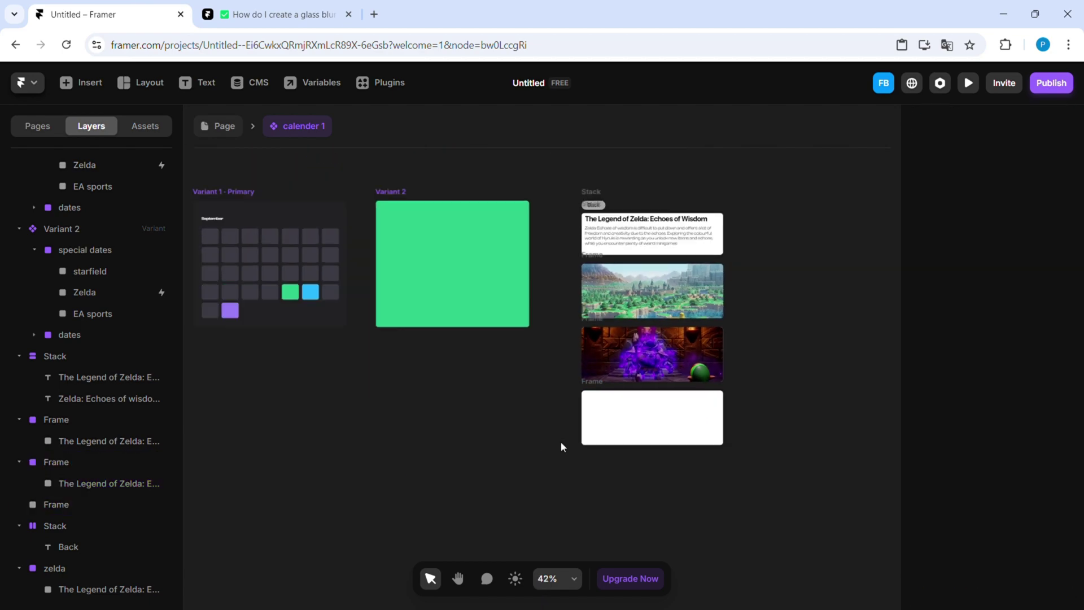
# Step: Move the Zelda logo artwork from the zelda frame into the last empty frame and scale it to fill the frame
pyautogui.scroll(-4, 564, 447)
pyautogui.hscroll(4, 564, 447)
pyautogui.click(793, 514)
pyautogui.moveTo(792, 514); pyautogui.dragTo(390, 341)
pyautogui.scroll(4, 391, 340)
pyautogui.moveTo(458, 437); pyautogui.dragTo(347, 373)
pyautogui.scroll(2, 388, 360)
pyautogui.moveTo(313, 329); pyautogui.dragTo(437, 372)
pyautogui.moveTo(405, 340); pyautogui.dragTo(478, 365)
# Step: Rename the three picture frames, in order from the landscape down, image 1, image 2 and image 3
pyautogui.click(282, 180)
pyautogui.scroll(-2, 283, 181)
pyautogui.moveTo(278, 167); pyautogui.dragTo(327, 288)
pyautogui.doubleClick(62, 423)
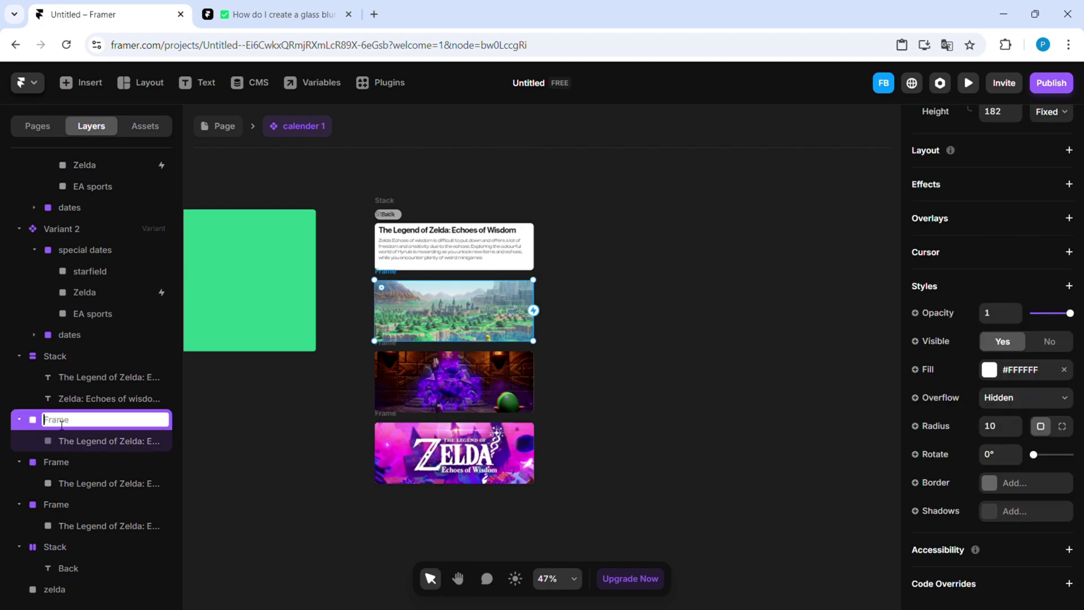
pyautogui.write('image 1')
pyautogui.doubleClick(56, 462)
pyautogui.write('image 2')
pyautogui.doubleClick(56, 504)
pyautogui.write('image 3')
pyautogui.click(634, 356)
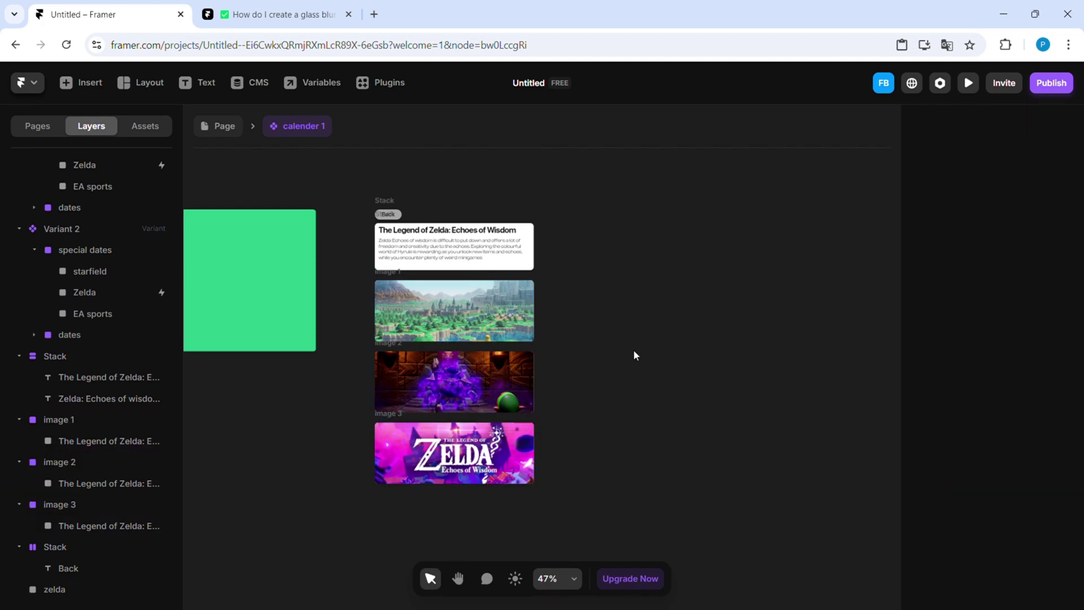
# Step: Rename the title and text stack "description" and collapse it and the three image layers
pyautogui.scroll(3, 419, 338)
pyautogui.scroll(1, 419, 338)
pyautogui.doubleClick(62, 356)
pyautogui.write('description')
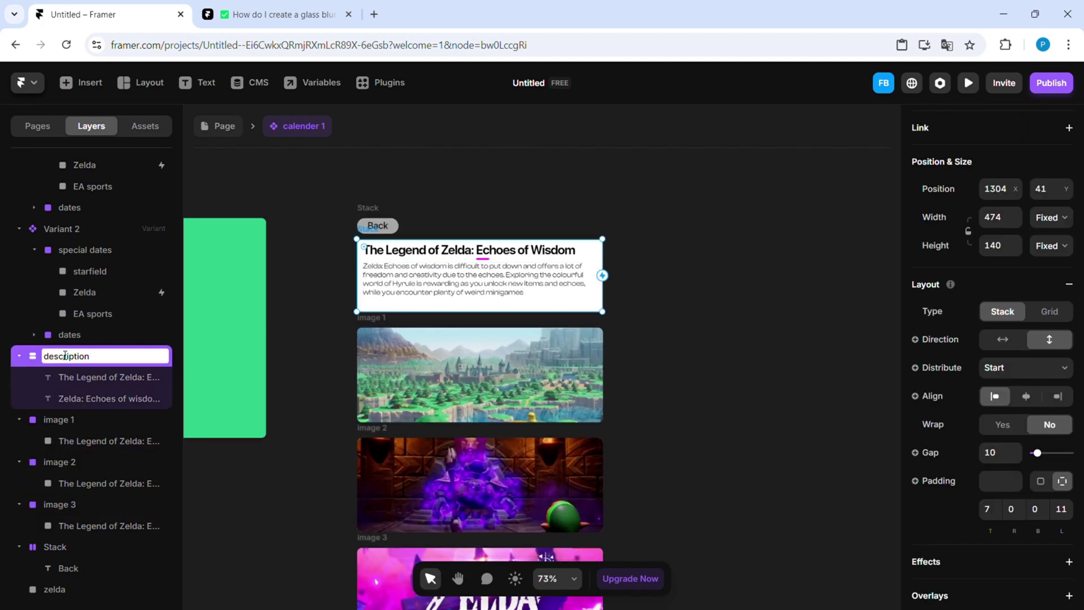
pyautogui.click(19, 356)
pyautogui.click(20, 419)
pyautogui.click(19, 462)
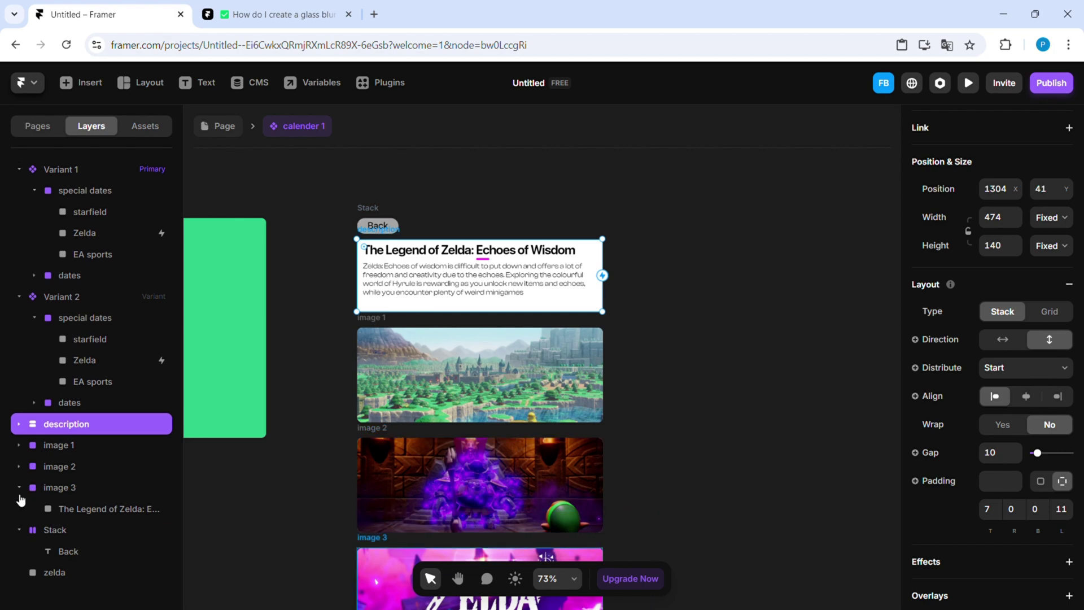
pyautogui.click(19, 488)
# Step: Wrap the description and the three image layers in one frame named "scroll"
pyautogui.click(59, 488)
pyautogui.keyDown('shift'); pyautogui.click(63, 424); pyautogui.keyUp('shift')
pyautogui.scroll(-1, 653, 422)
pyautogui.moveTo(654, 422); pyautogui.dragTo(599, 340)
pyautogui.hotkey('ctrl', 'Return')
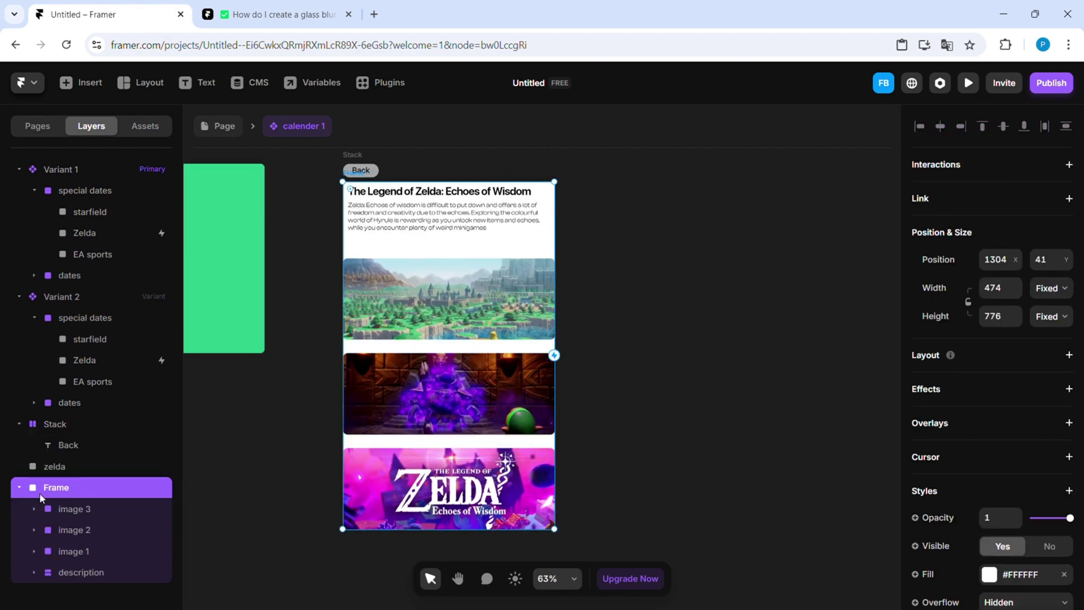
pyautogui.doubleClick(45, 489)
pyautogui.write('scroll')
pyautogui.click(19, 488)
pyautogui.click(20, 488)
pyautogui.click(19, 487)
# Step: Delete the leftover zelda frame and rename the Back button's stack "button"
pyautogui.click(55, 468)
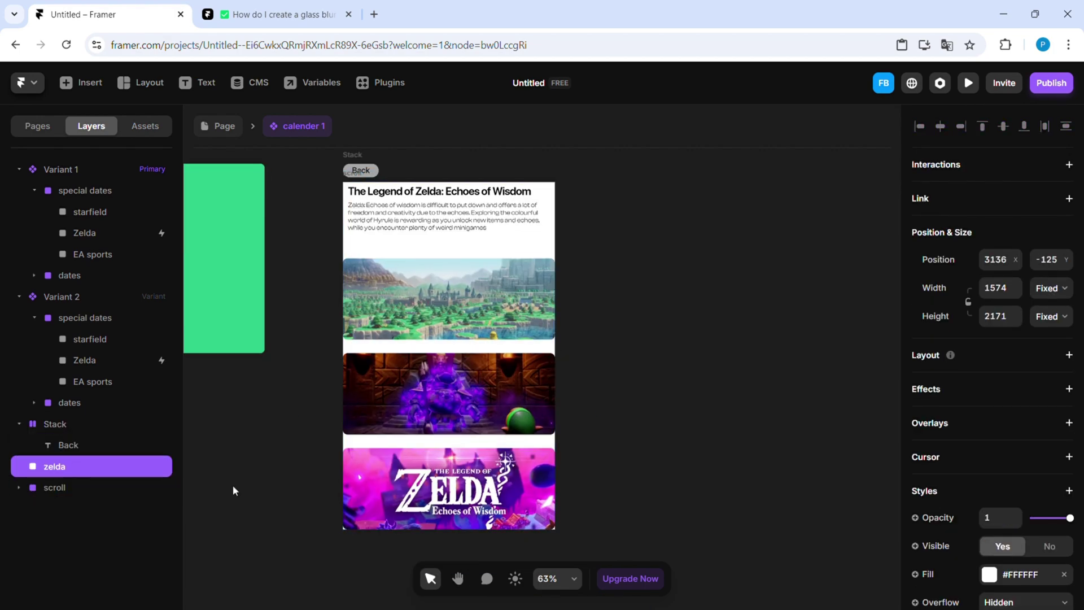
pyautogui.press('Delete')
pyautogui.doubleClick(55, 426)
pyautogui.press('Return')
# Step: Wrap the button and scroll layers in a new frame named "details 1"
pyautogui.keyDown('shift'); pyautogui.click(49, 446); pyautogui.keyUp('shift')
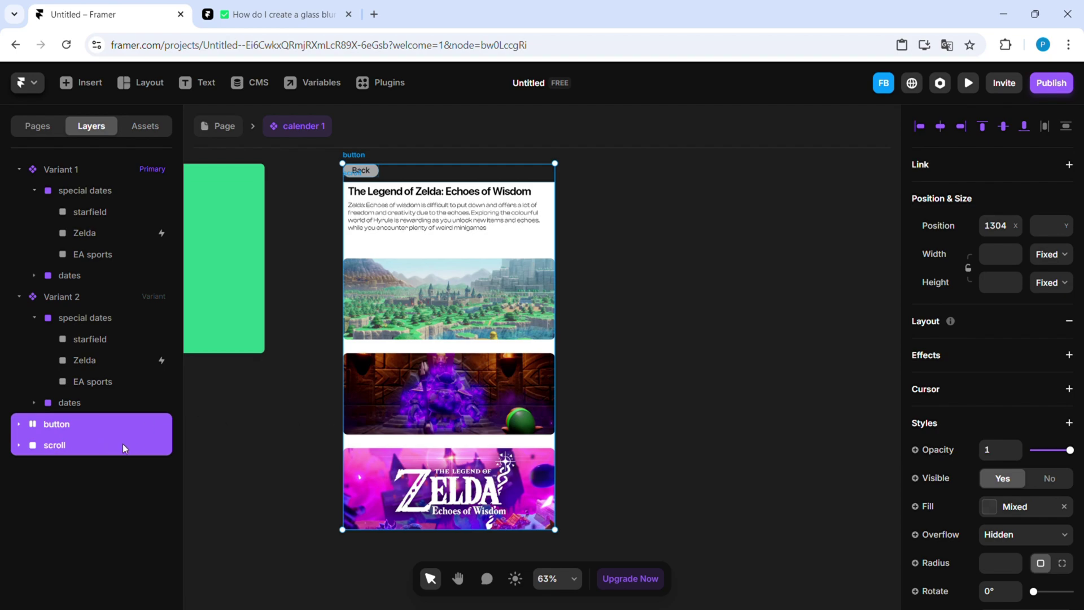
pyautogui.hotkey('ctrl', 'alt', 'Return')
pyautogui.doubleClick(57, 425)
pyautogui.write('details 1')
pyautogui.press('Return')
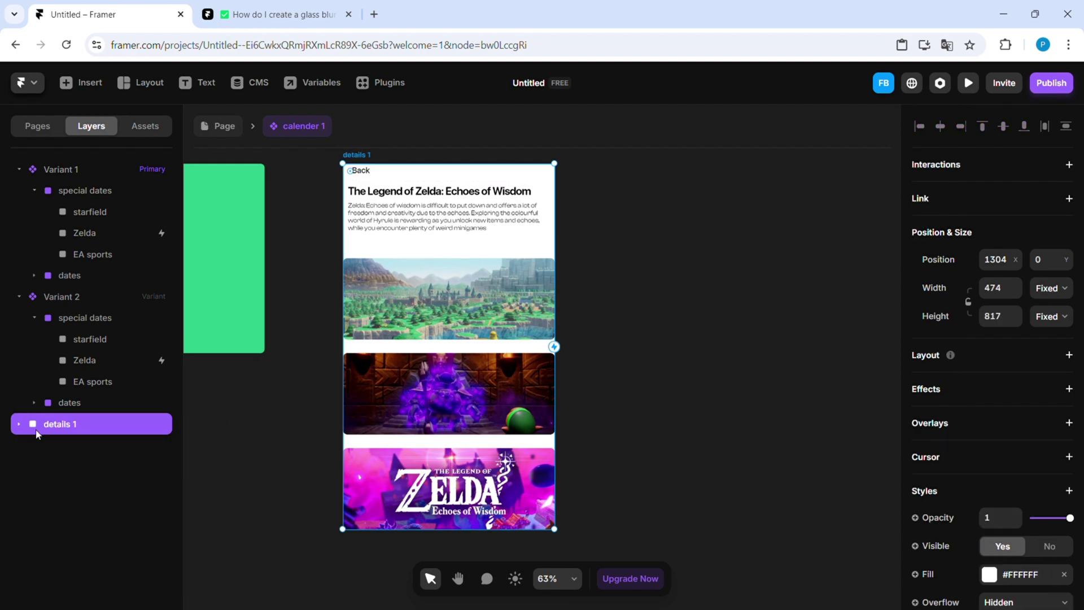
# Step: Make the details 1 and scroll frames transparent and order the button layer above scroll
pyautogui.click(135, 439)
pyautogui.moveTo(113, 466); pyautogui.dragTo(107, 436)
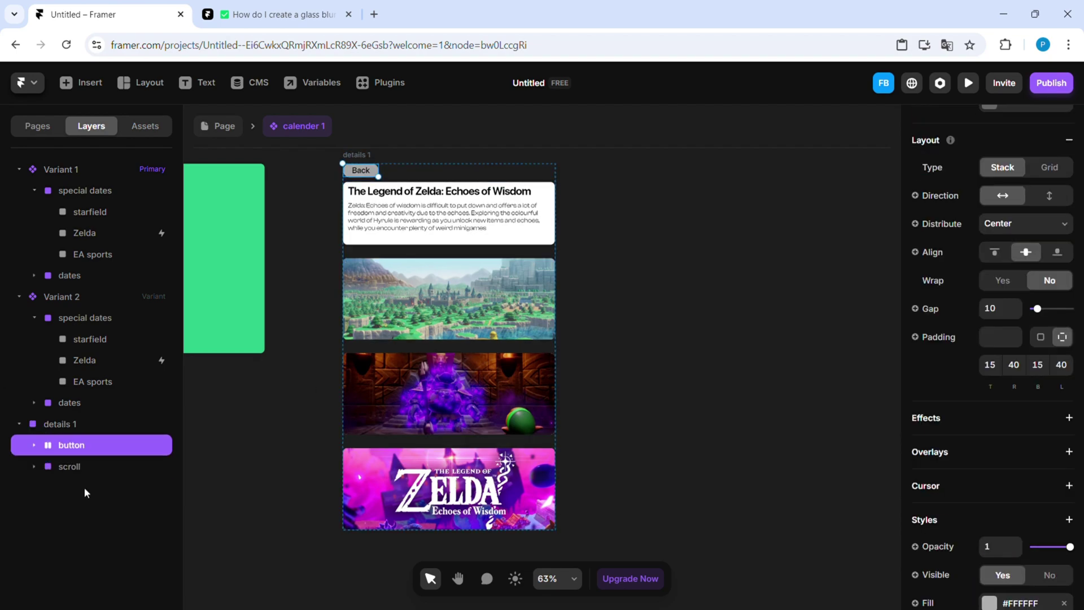
pyautogui.click(85, 492)
# Step: Place the details 1 frame inside the green Variant 2 card, 32 from the top and 20 from each side
pyautogui.moveTo(480, 291); pyautogui.dragTo(675, 348)
pyautogui.moveTo(551, 210); pyautogui.dragTo(251, 225)
pyautogui.moveTo(313, 127); pyautogui.dragTo(380, 162)
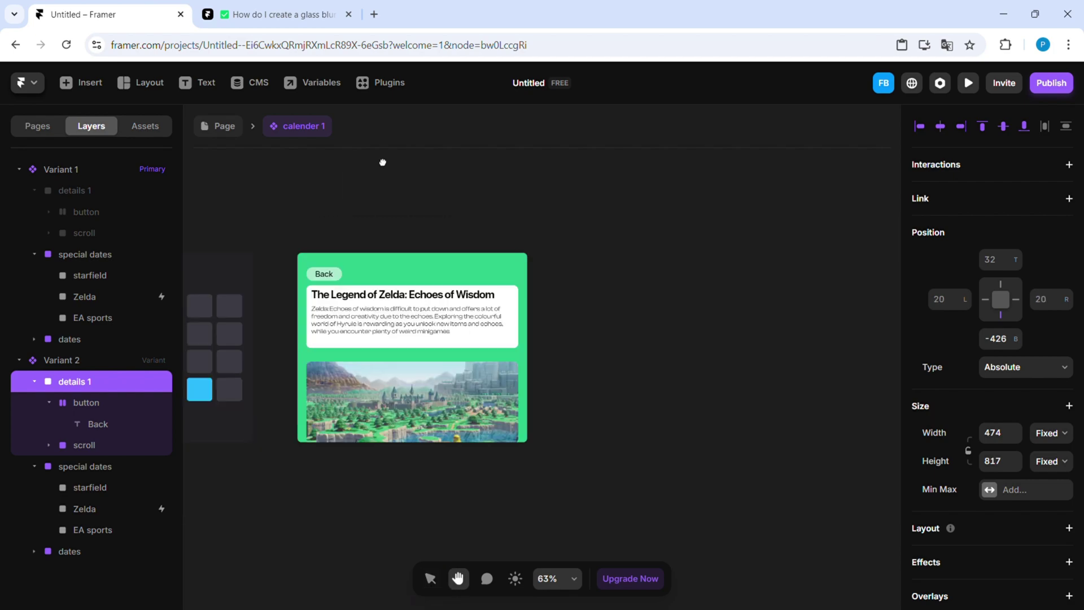
pyautogui.scroll(3, 355, 350)
pyautogui.click(1007, 261)
pyautogui.write('0')
pyautogui.press('Return')
pyautogui.hotkey('ctrl', 'z')
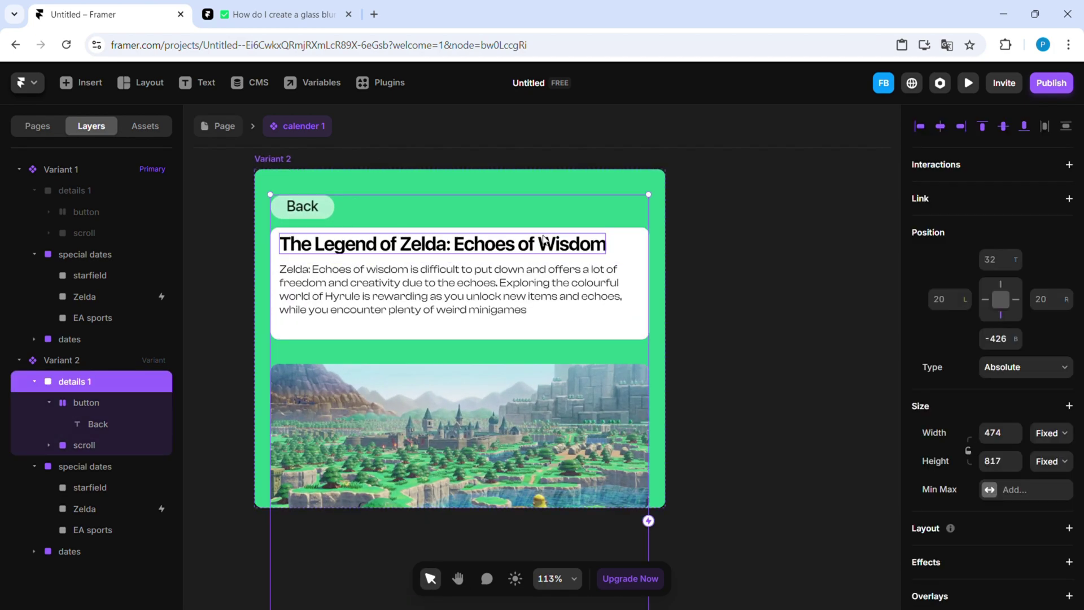
pyautogui.moveTo(521, 216); pyautogui.dragTo(521, 194)
pyautogui.click(1009, 262)
pyautogui.write('0')
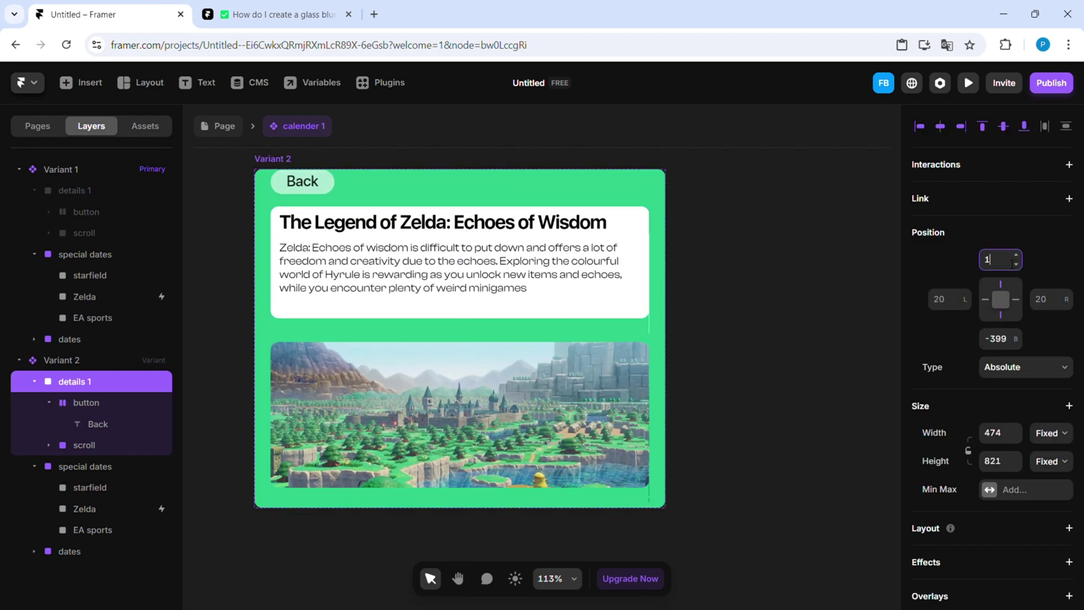
pyautogui.moveTo(1013, 264); pyautogui.dragTo(1013, 257)
pyautogui.hotkey('ctrl', 'z')
pyautogui.hotkey('ctrl', 'z')
pyautogui.hotkey('ctrl', 'z')
pyautogui.hotkey('ctrl', 'z')
pyautogui.hotkey('ctrl', 'z')
pyautogui.hotkey('ctrl', 'z')
pyautogui.hotkey('ctrl', 'z')
pyautogui.hotkey('ctrl', 'z')
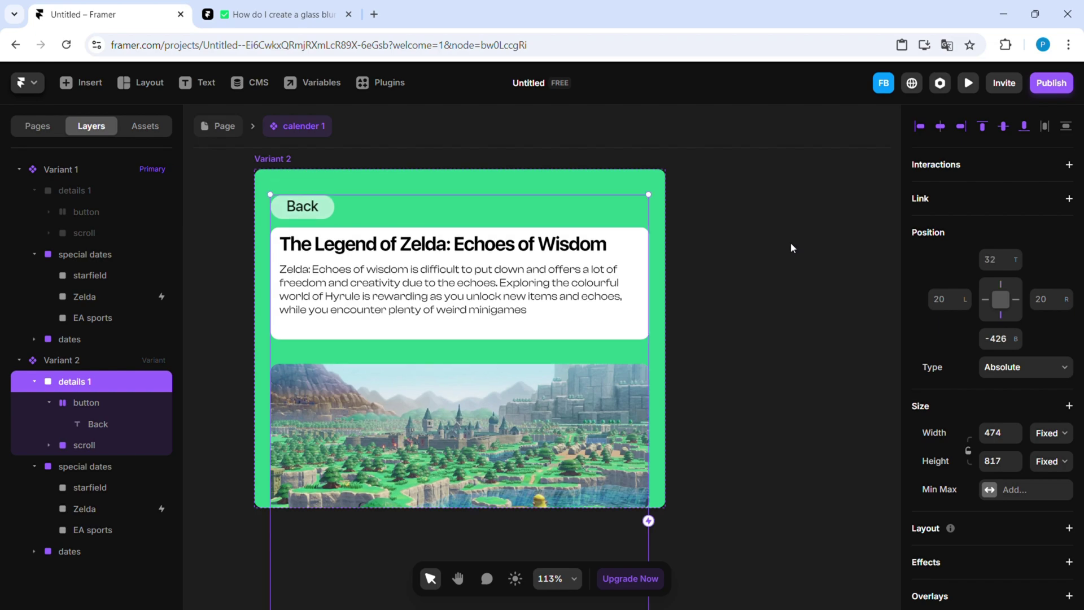
# Step: Move the details 1 frame up slightly inside the Variant 2 card
pyautogui.click(791, 247)
pyautogui.click(594, 277)
pyautogui.press('Escape')
pyautogui.click(492, 352)
pyautogui.click(77, 382)
pyautogui.moveTo(413, 340); pyautogui.dragTo(412, 330)
# Step: Add a box shadow to image 1, image 2 and image 3 together in Variant 2's scroll frame
pyautogui.click(113, 445)
pyautogui.click(108, 467)
pyautogui.keyDown('shift'); pyautogui.click(117, 509); pyautogui.keyUp('shift')
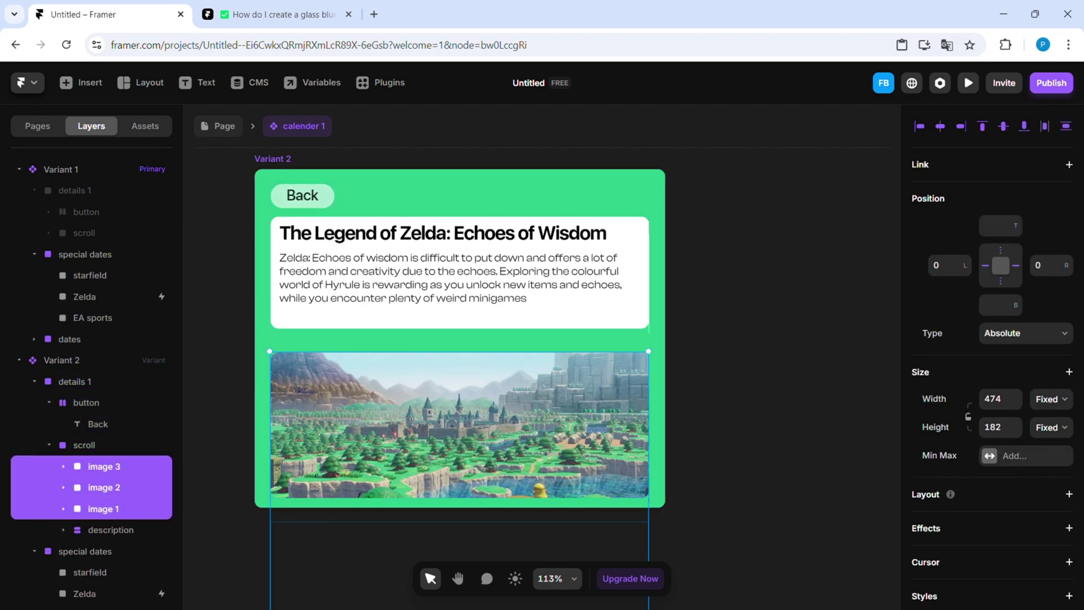
pyautogui.click(1073, 534)
pyautogui.click(1069, 596)
pyautogui.click(1069, 596)
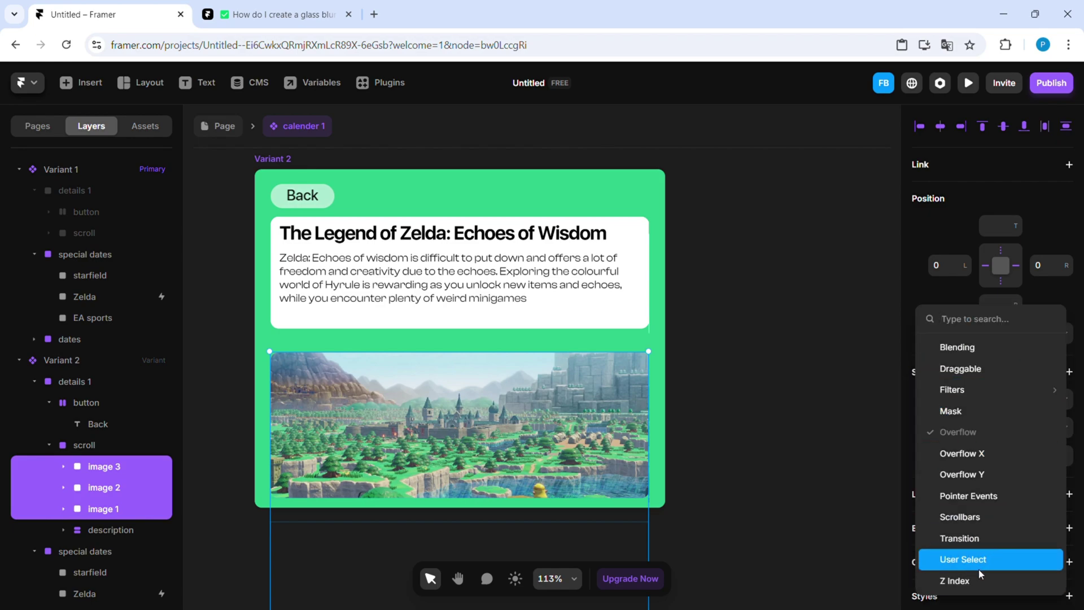
pyautogui.scroll(-5, 949, 545)
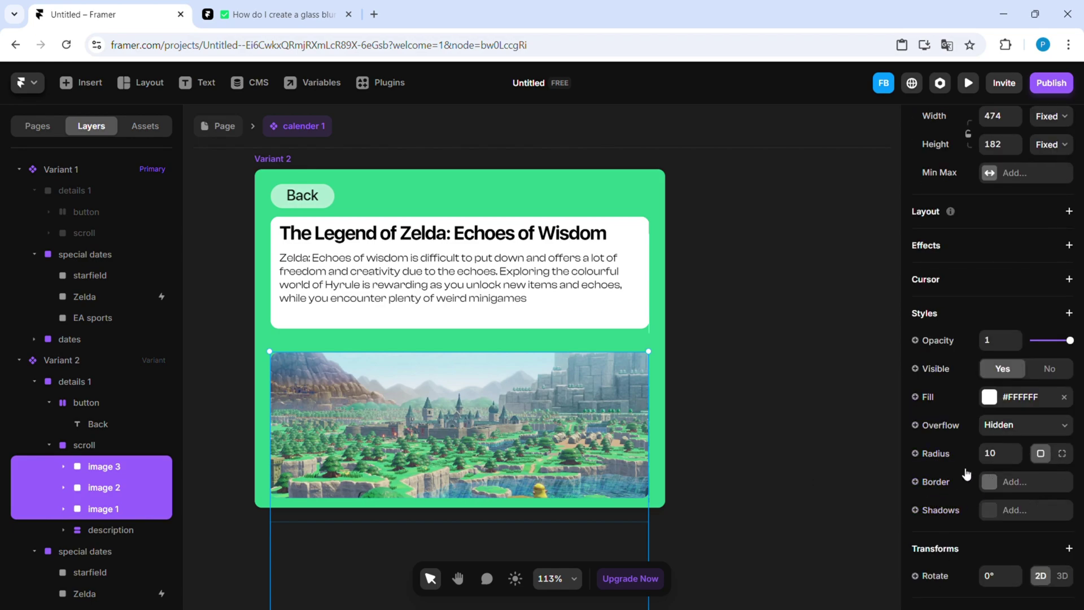
pyautogui.click(1005, 511)
pyautogui.click(813, 465)
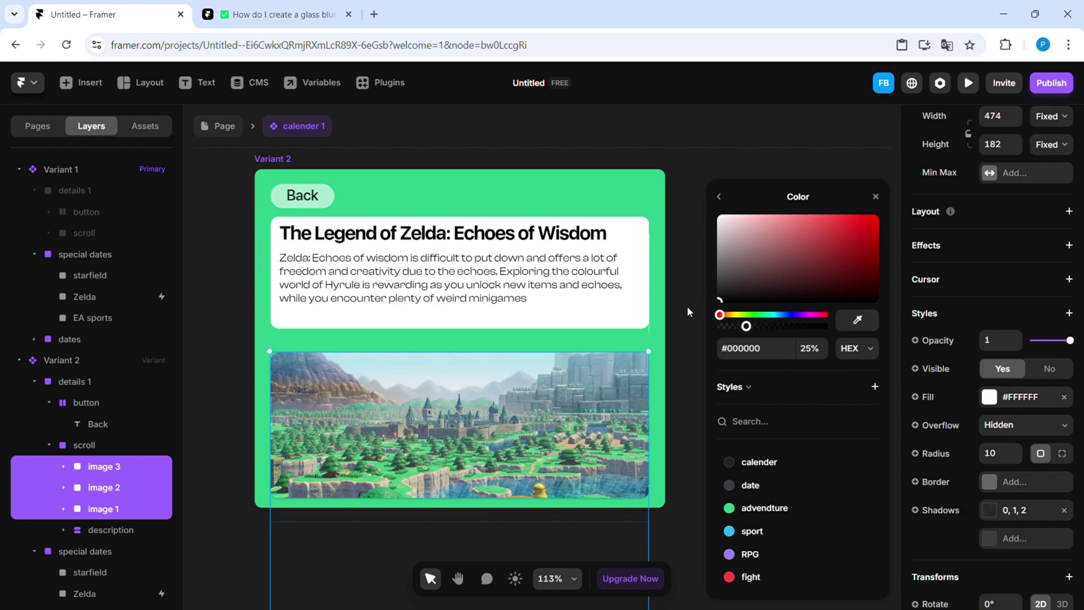
# Step: Set the images' shadow offset to X 1 and Y 3
pyautogui.click(718, 197)
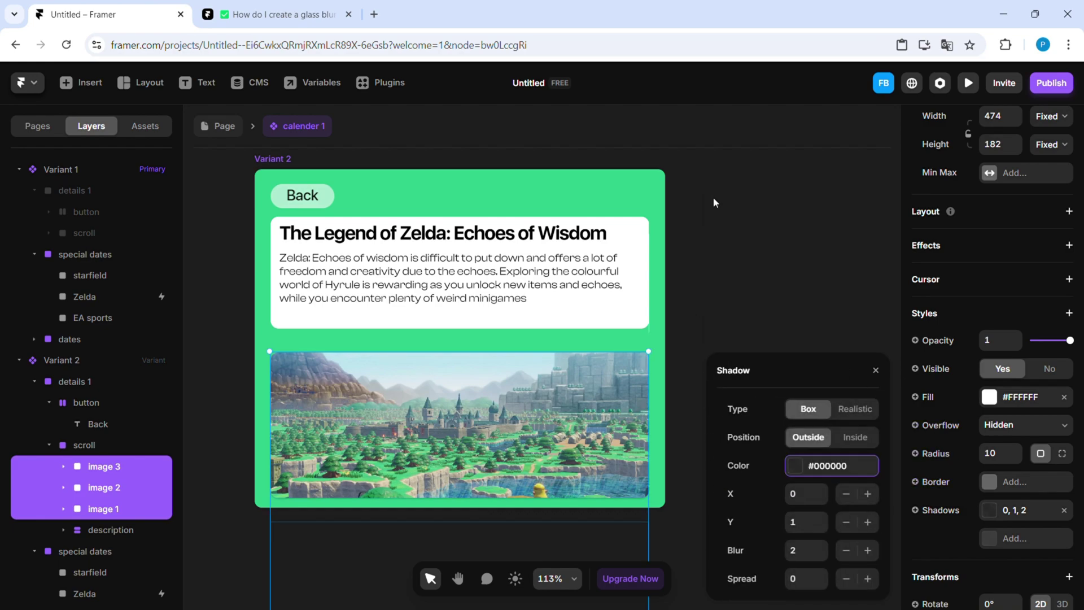
pyautogui.click(822, 526)
pyautogui.click(822, 527)
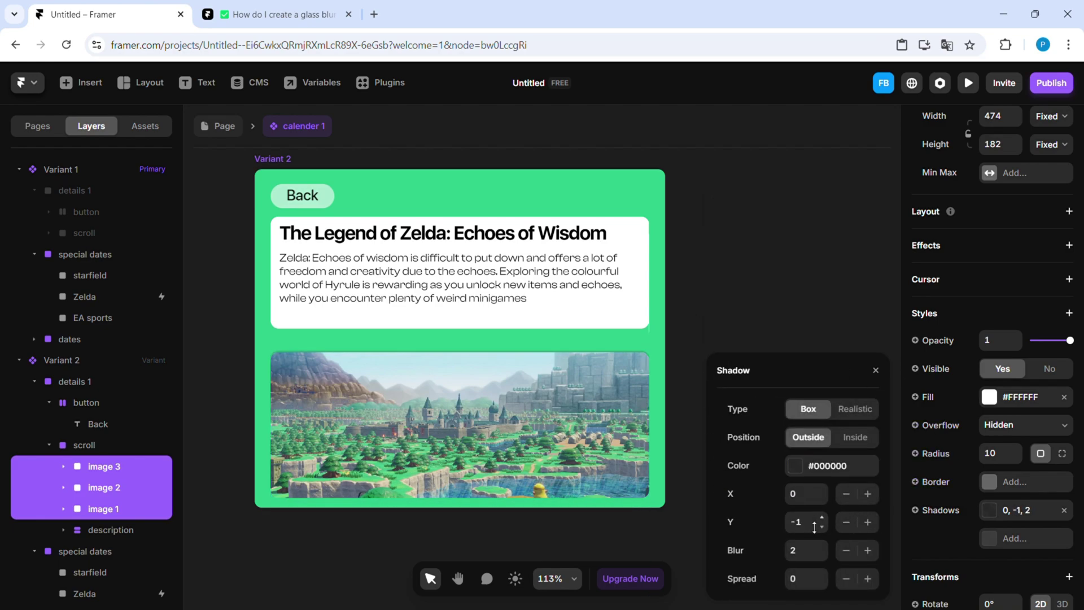
pyautogui.moveTo(815, 526); pyautogui.dragTo(813, 523)
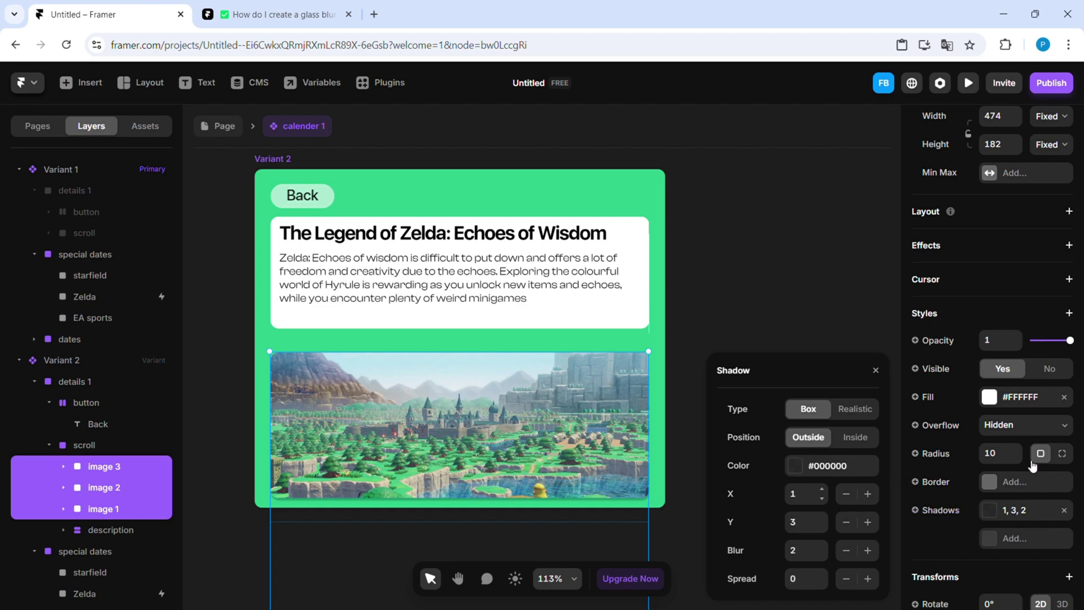
# Step: Give the three images a solid white (#FFFFFF) border 3 wide
pyautogui.click(995, 488)
pyautogui.click(797, 523)
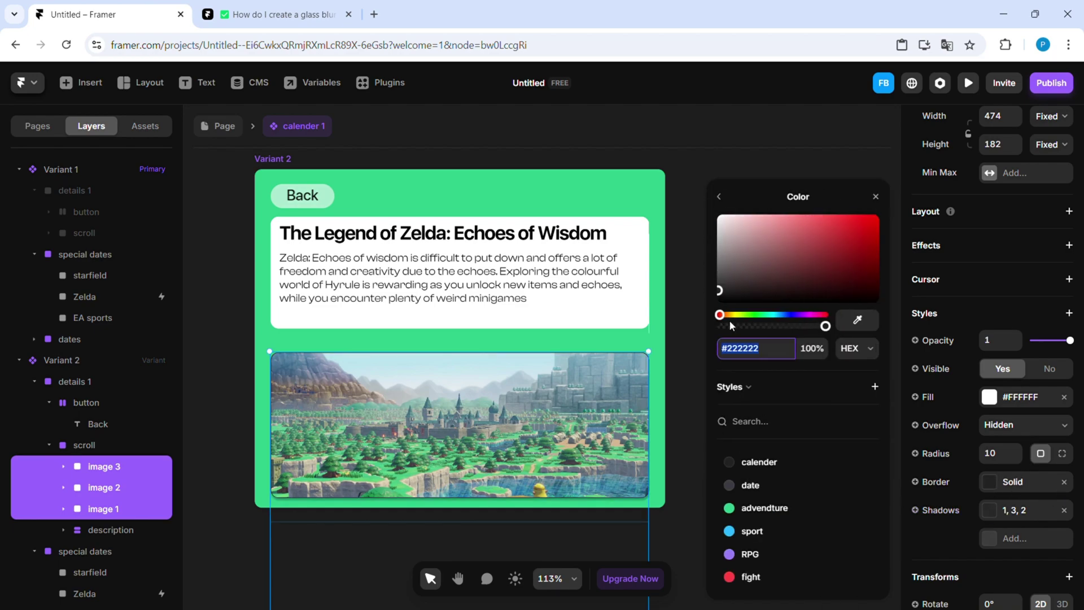
pyautogui.moveTo(728, 284); pyautogui.dragTo(655, 162)
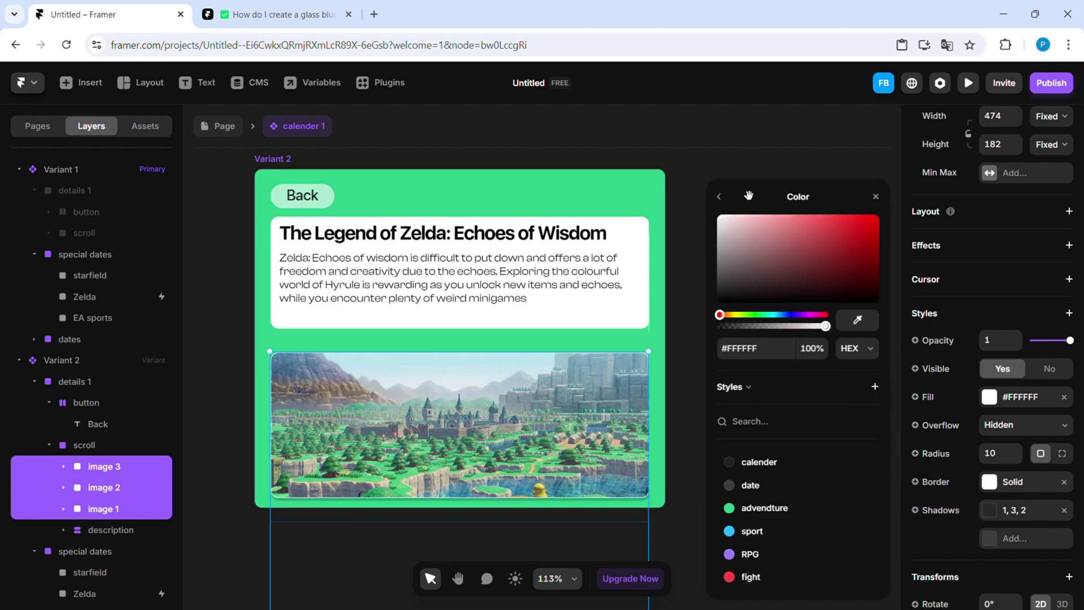
pyautogui.click(719, 196)
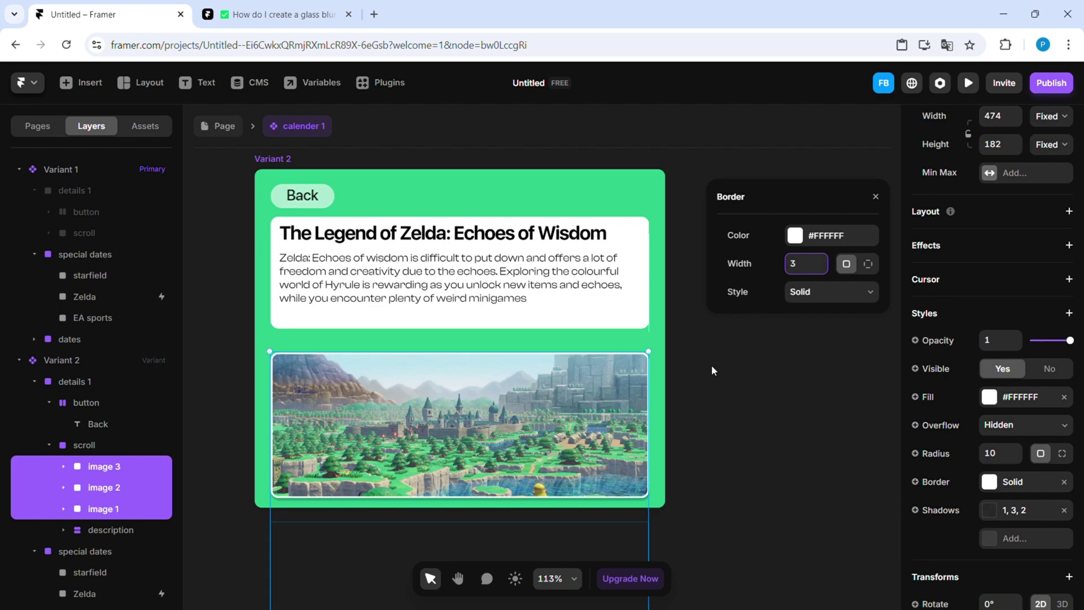
pyautogui.click(774, 410)
# Step: Return to the page, preview the Desktop layout and open the green Zelda date's detail card
pyautogui.scroll(-2, 774, 410)
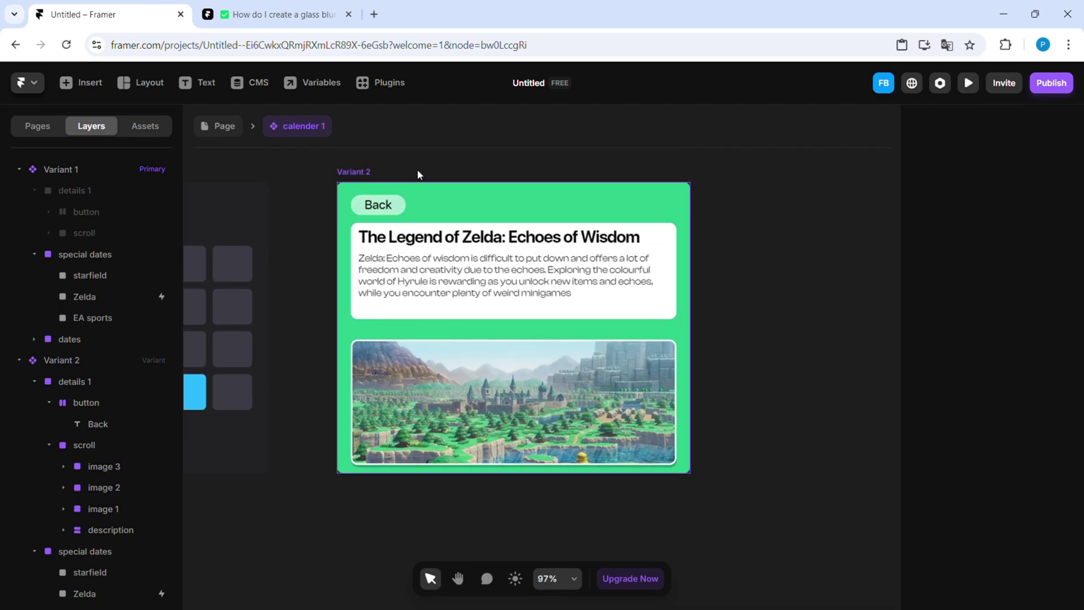
pyautogui.scroll(-2, 452, 235)
pyautogui.click(216, 126)
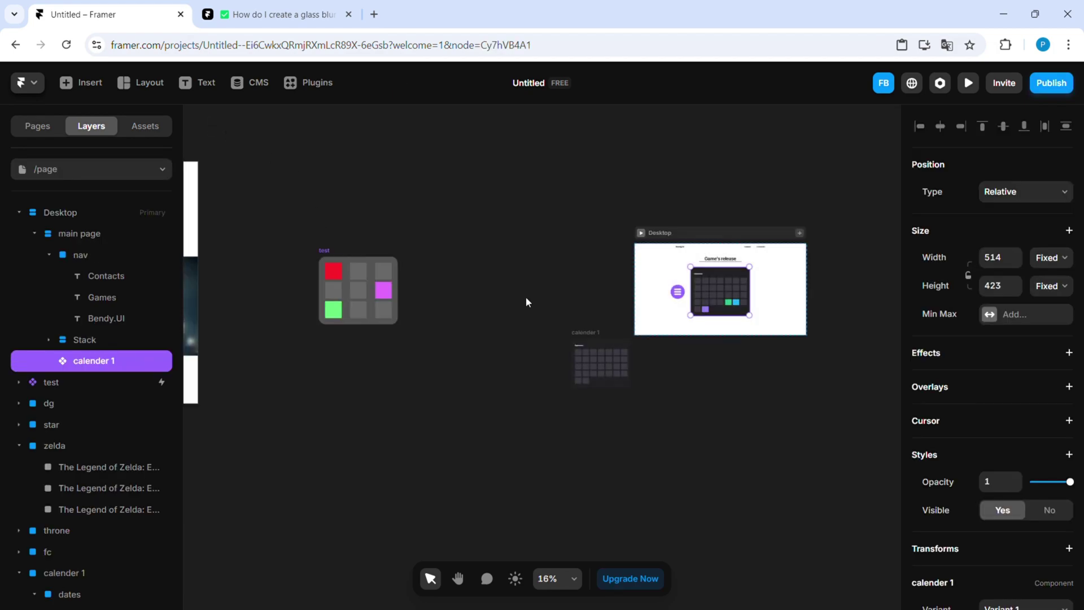
pyautogui.scroll(2, 740, 240)
pyautogui.moveTo(755, 271); pyautogui.dragTo(530, 260)
pyautogui.scroll(2, 399, 170)
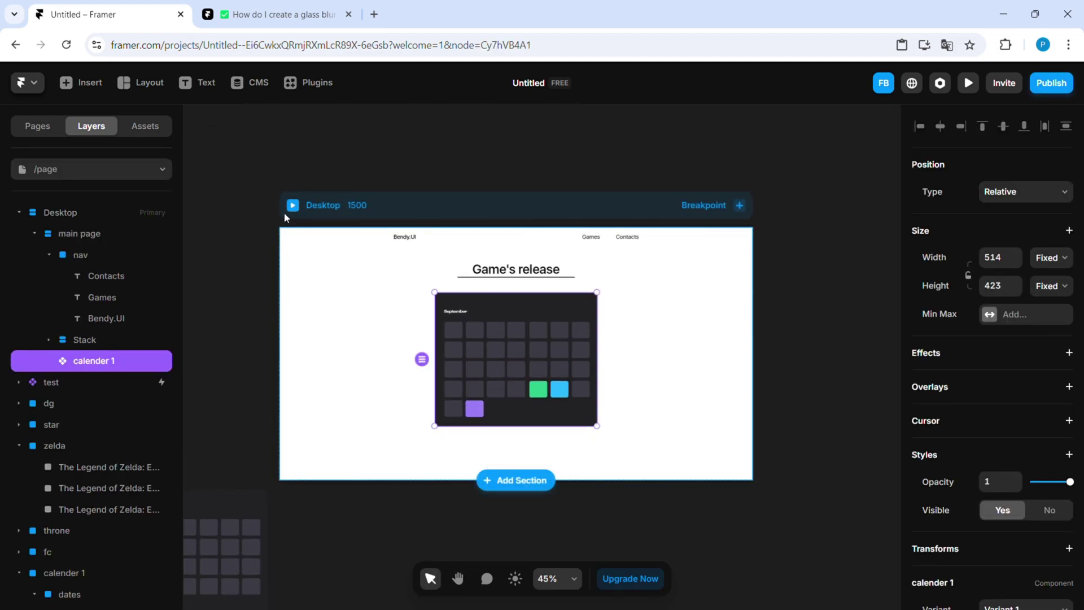
pyautogui.click(294, 204)
pyautogui.click(588, 420)
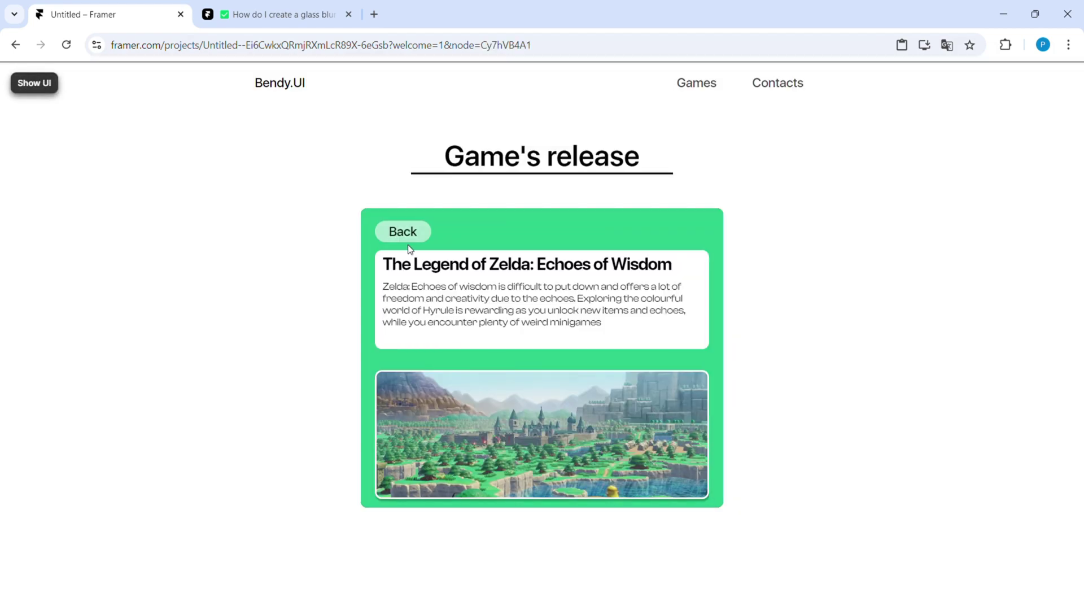
# Step: Try the card's Back button in the preview and return to the editor
pyautogui.click(403, 232)
pyautogui.click(600, 414)
pyautogui.click(13, 45)
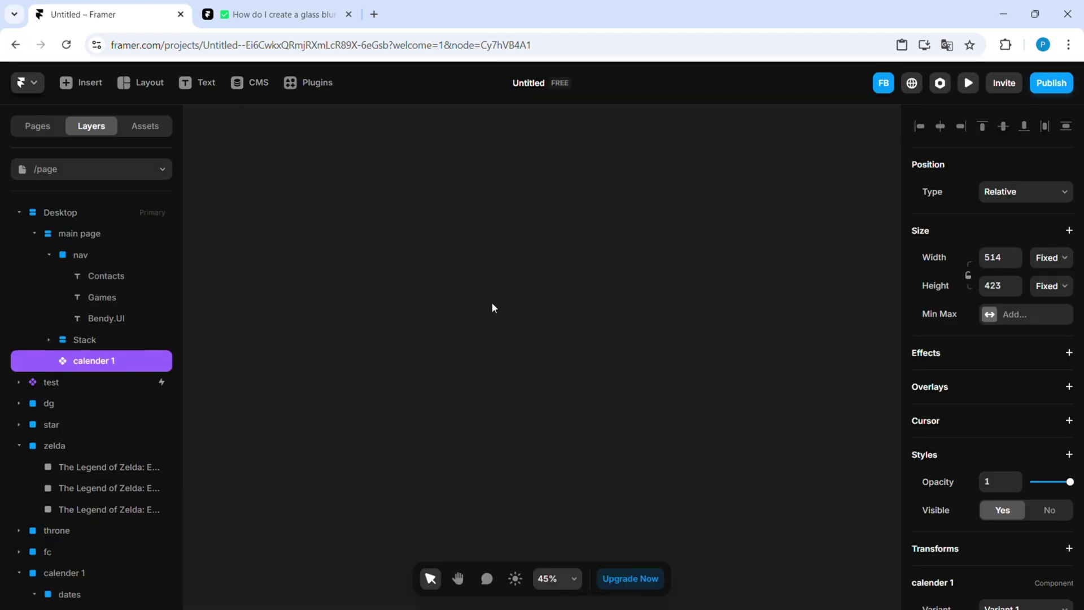
# Step: Link the Back button in Variant 2 of the calender 1 component to Variant 1 as its interaction
pyautogui.click(587, 301)
pyautogui.click(570, 300)
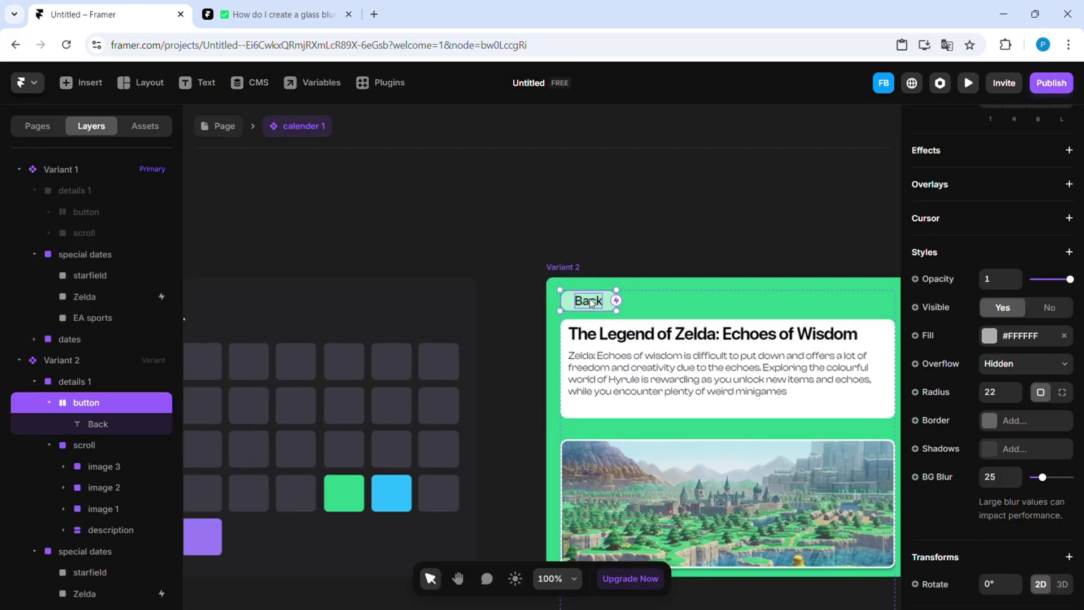
pyautogui.moveTo(617, 301); pyautogui.dragTo(389, 426)
pyautogui.click(418, 449)
pyautogui.scroll(-1, 678, 359)
pyautogui.moveTo(680, 360); pyautogui.dragTo(577, 312)
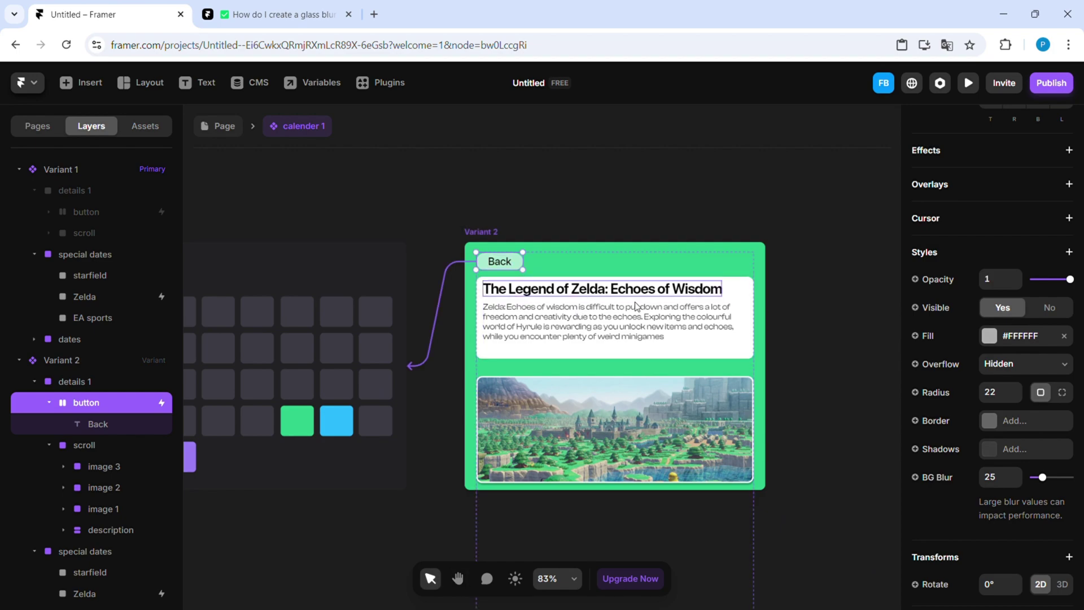
# Step: Add an Appear effect to the Back button, with an enter rotation of 26 and a Y offset of 423
pyautogui.scroll(8, 1044, 379)
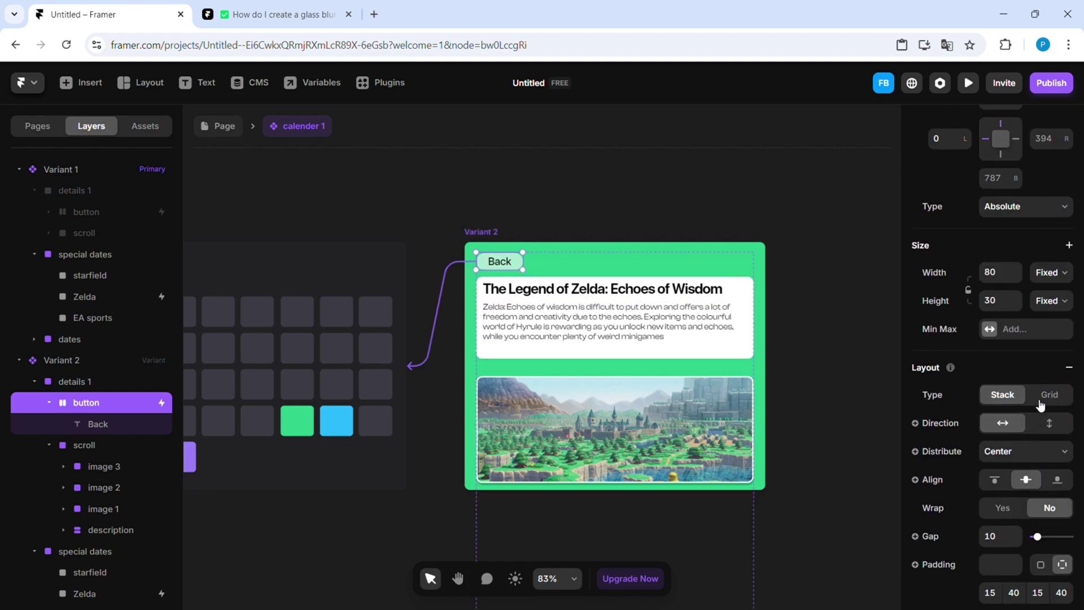
pyautogui.scroll(-8, 1042, 395)
pyautogui.scroll(7, 1039, 398)
pyautogui.scroll(5, 1039, 398)
pyautogui.scroll(-9, 1042, 389)
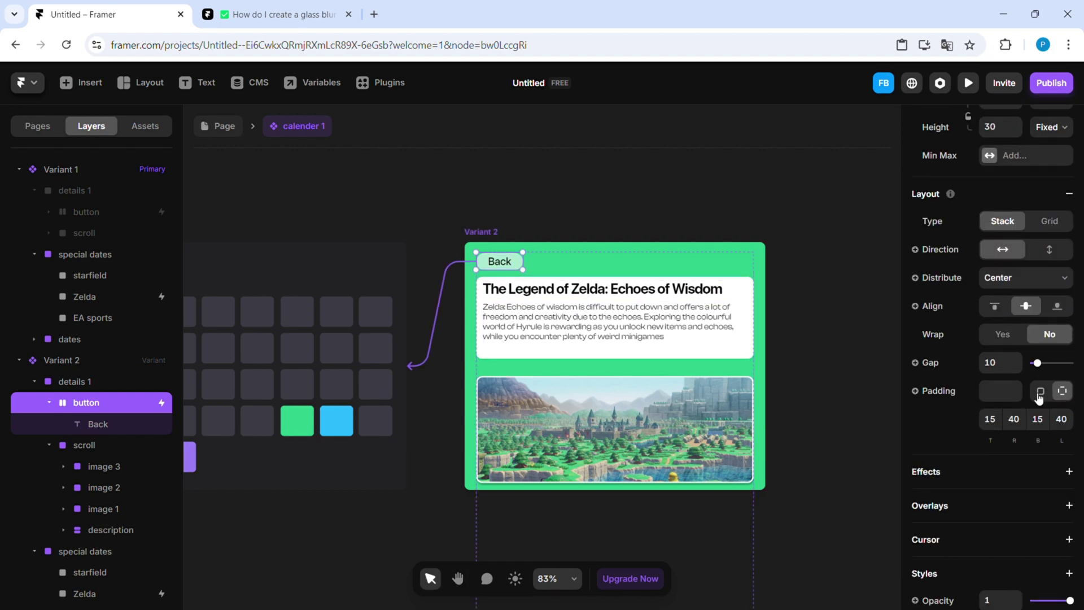
pyautogui.click(1069, 271)
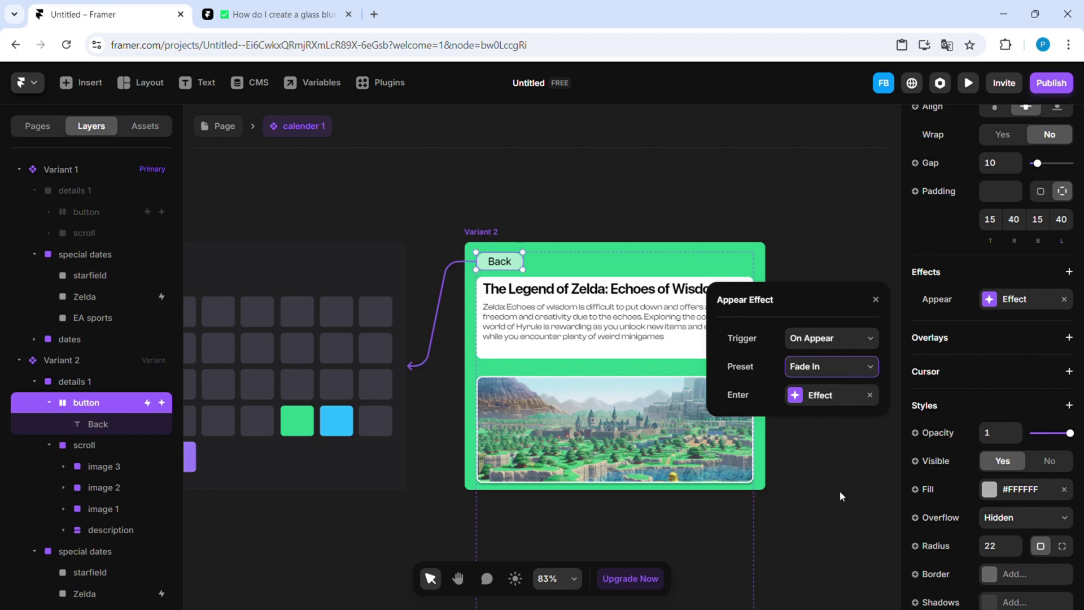
pyautogui.click(815, 403)
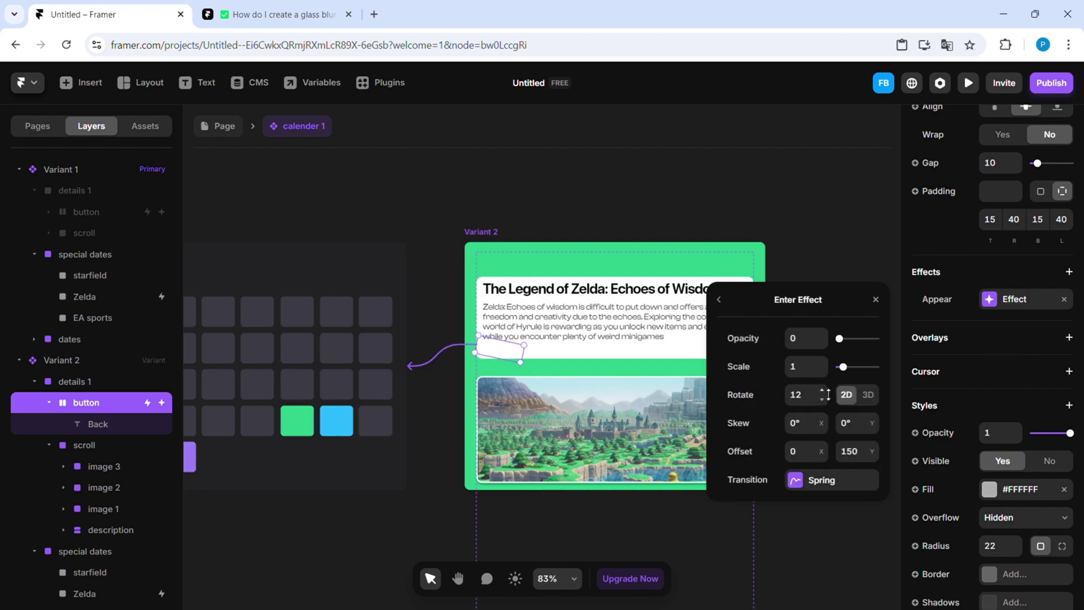
pyautogui.moveTo(876, 454); pyautogui.dragTo(908, 259)
# Step: Set the time of the enter effect's Spring transition to 1 s
pyautogui.click(799, 481)
pyautogui.click(802, 484)
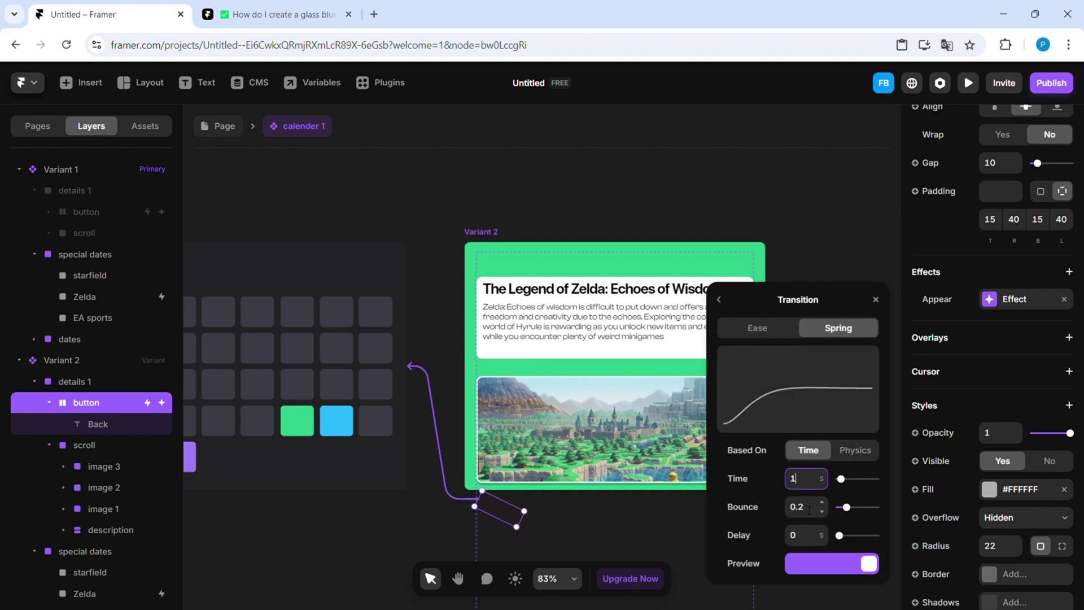
pyautogui.write('1')
pyautogui.click(810, 508)
pyautogui.click(730, 304)
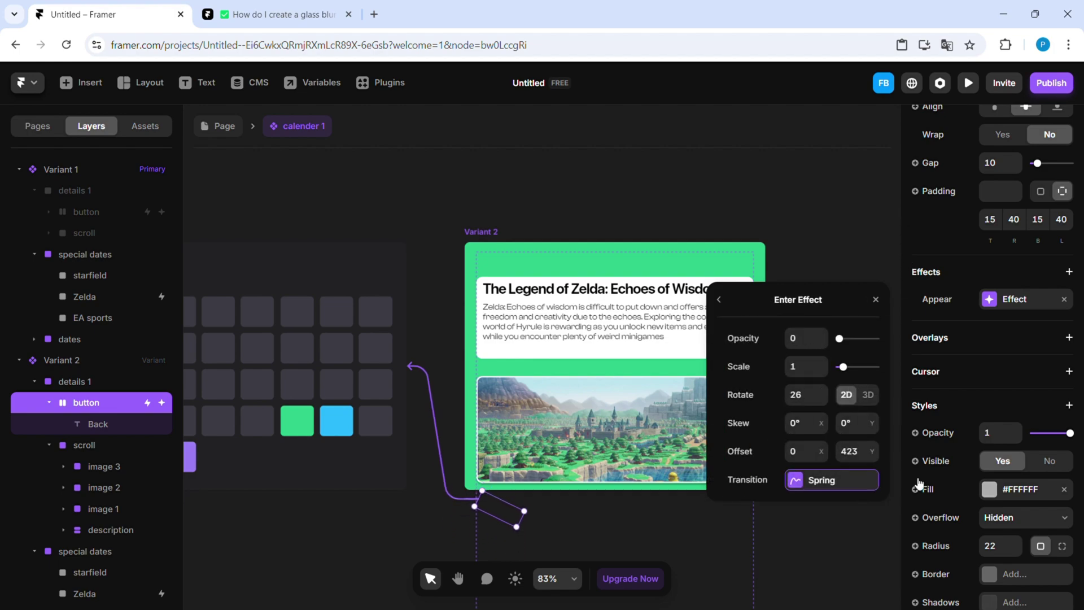
# Step: Copy the Back button's Appear effect onto the description box in Variant 2
pyautogui.click(934, 301)
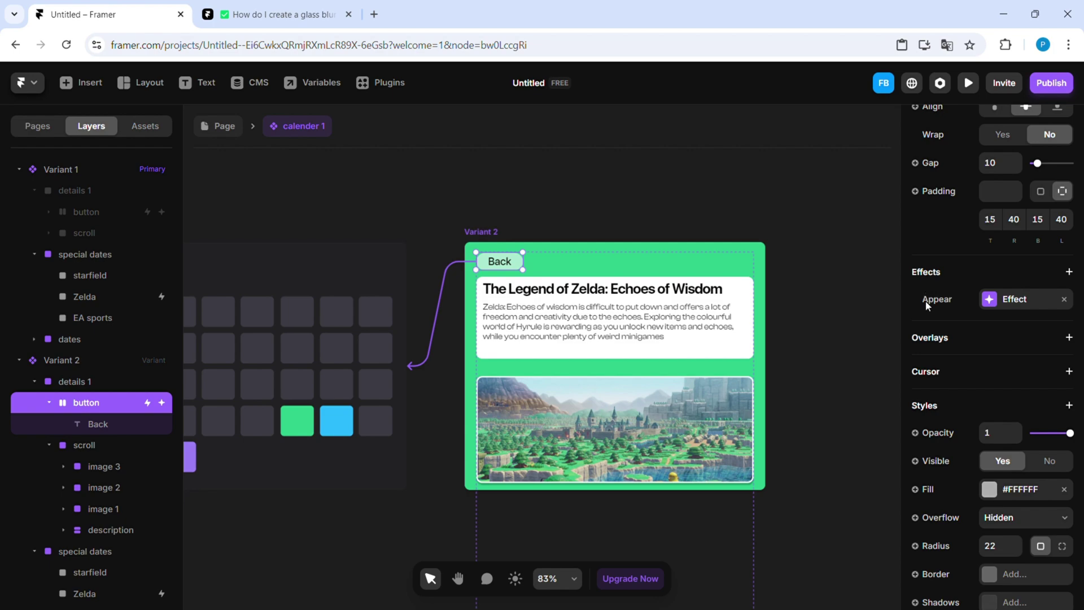
pyautogui.click(746, 288)
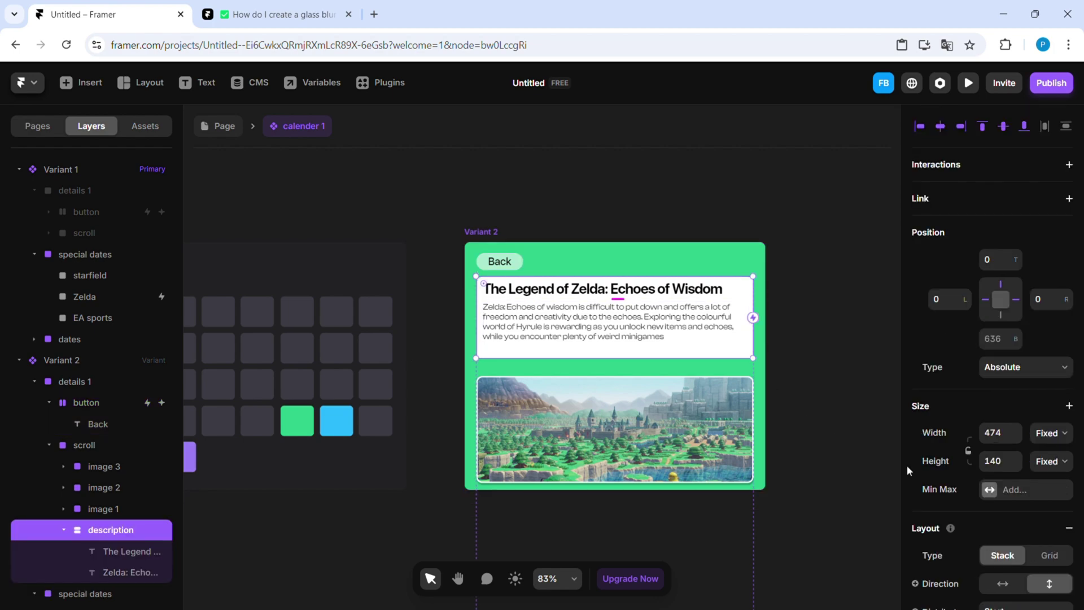
pyautogui.scroll(-5, 928, 384)
pyautogui.click(931, 518)
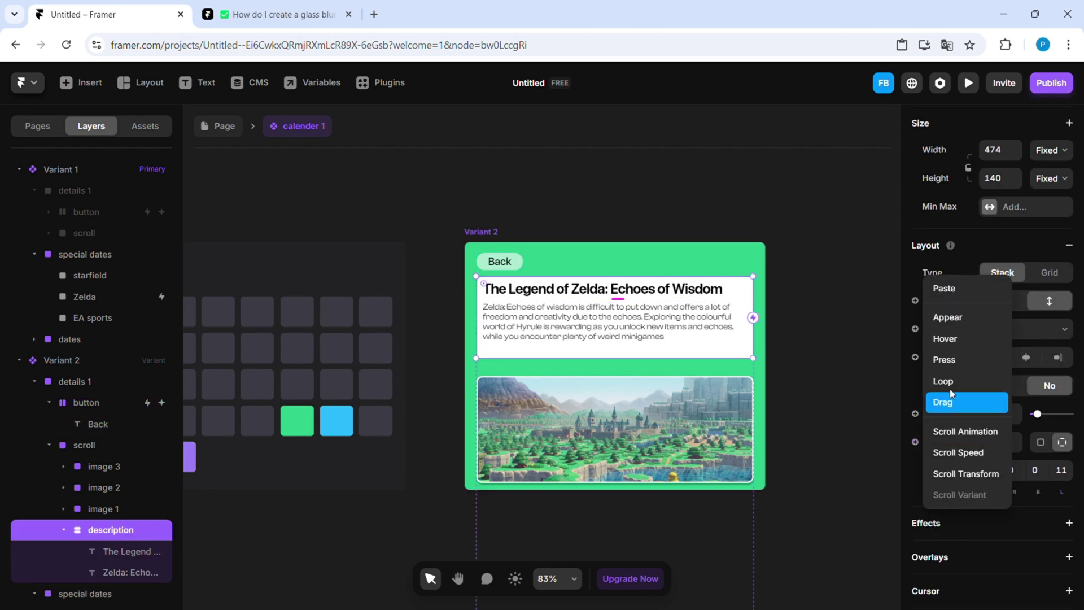
pyautogui.click(944, 315)
# Step: Adjust the enter rotation in the description box's Appear effect
pyautogui.click(1008, 550)
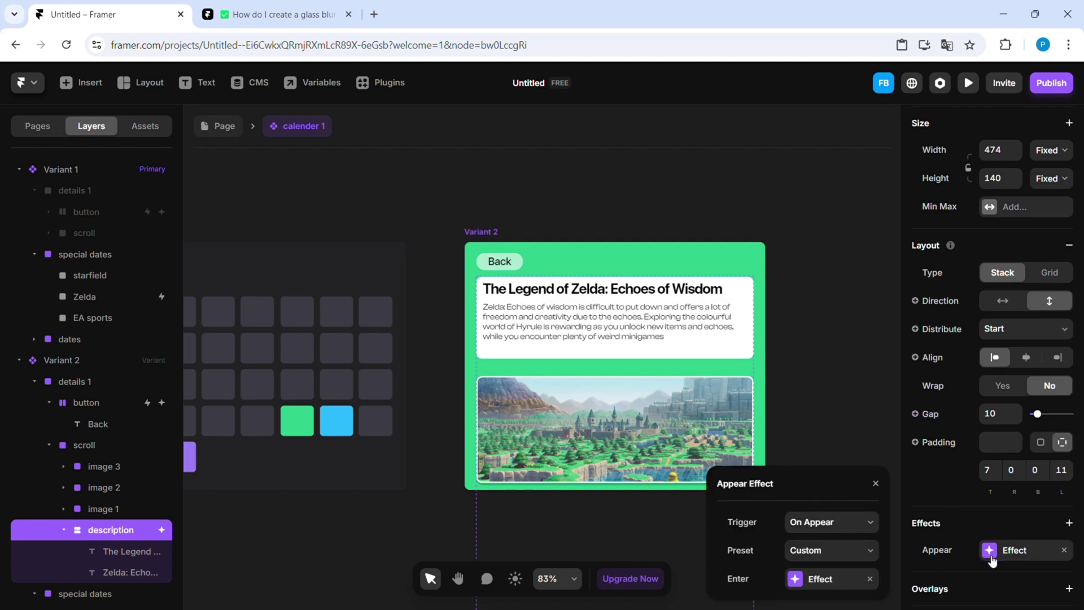
pyautogui.click(855, 581)
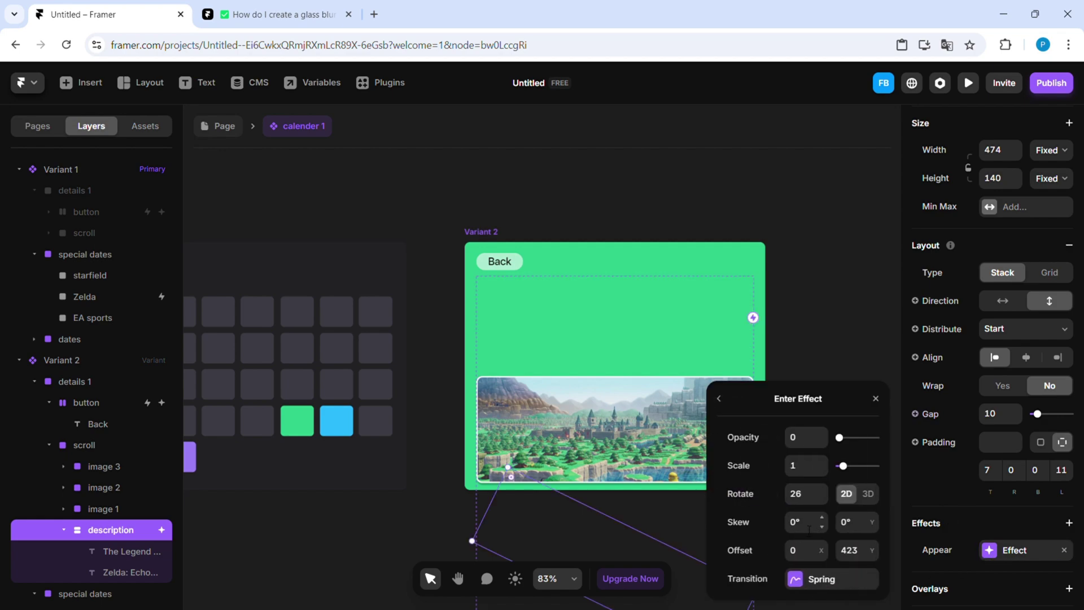
pyautogui.moveTo(822, 492); pyautogui.dragTo(873, 508)
pyautogui.click(876, 399)
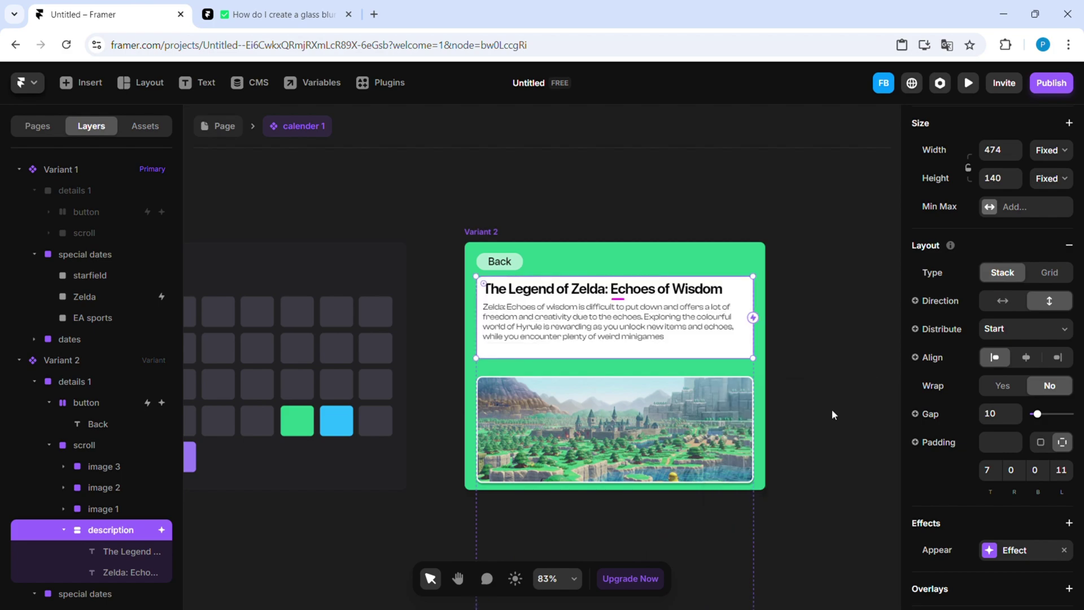
# Step: Paste the copied Appear effect onto image 1 in Variant 2's scroll frame
pyautogui.doubleClick(727, 402)
pyautogui.click(876, 275)
pyautogui.click(137, 512)
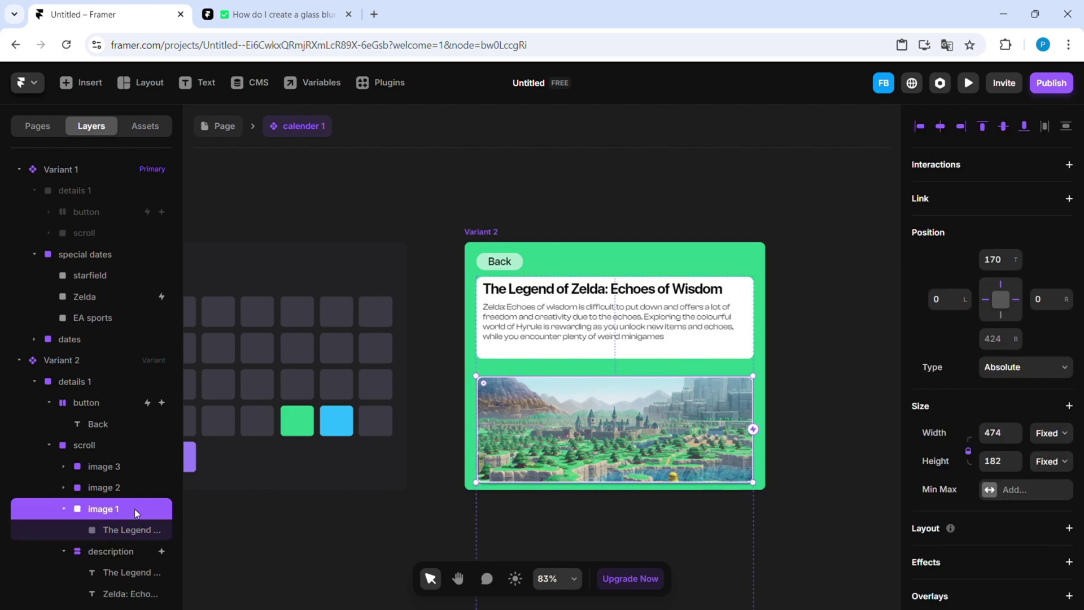
pyautogui.scroll(-5, 948, 472)
pyautogui.click(1069, 421)
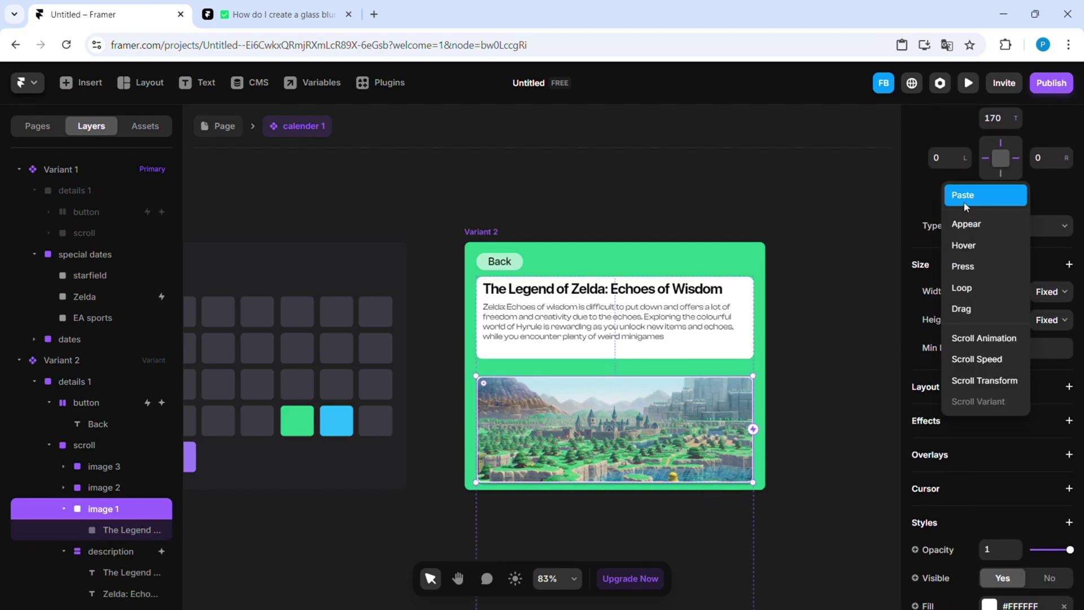
pyautogui.click(963, 222)
# Step: Adjust the enter settings of image 1's Appear effect
pyautogui.click(994, 449)
pyautogui.click(815, 542)
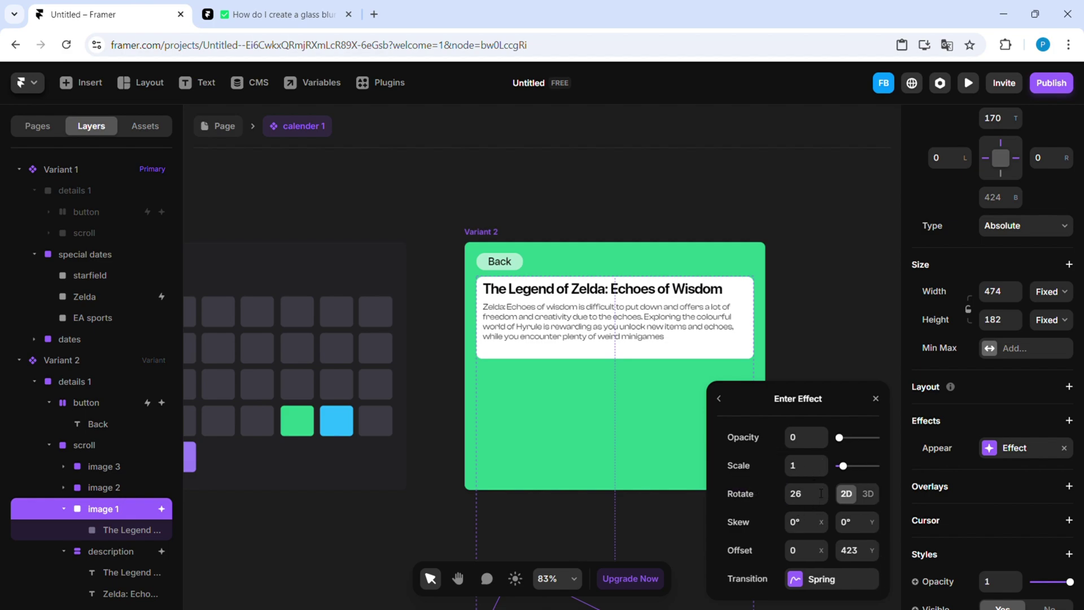
pyautogui.scroll(-4, 565, 295)
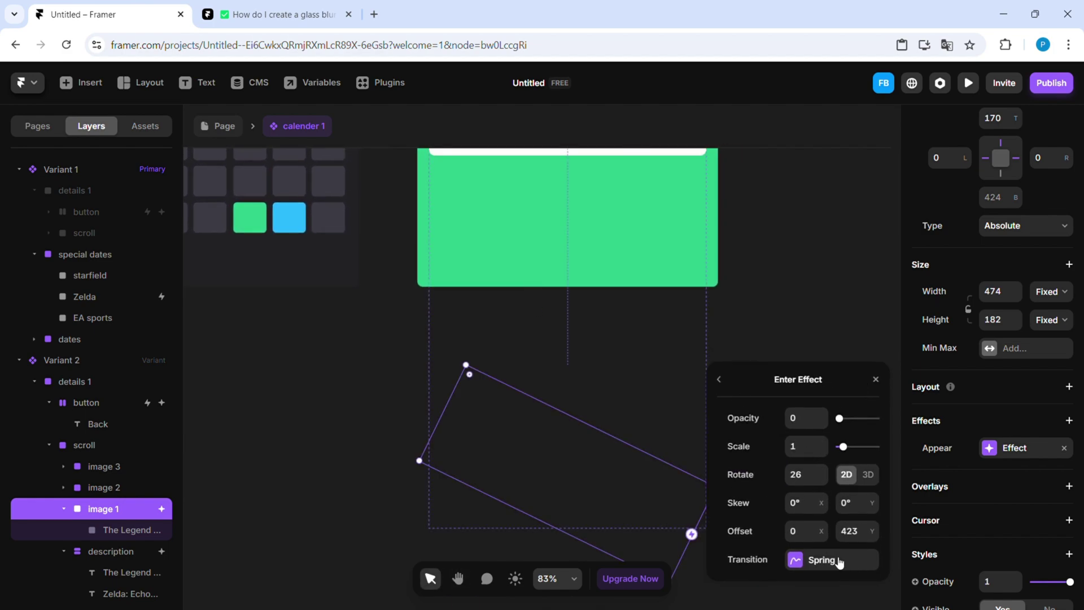
pyautogui.moveTo(874, 535); pyautogui.dragTo(874, 350)
pyautogui.click(875, 349)
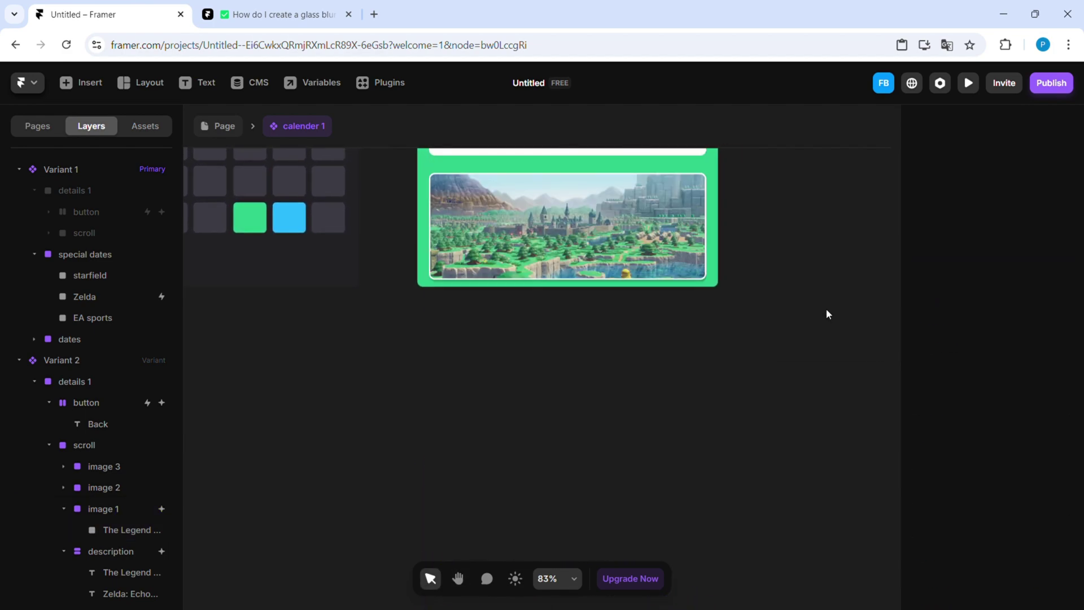
# Step: Return to the page, preview the Desktop layout and open the green Zelda date's card
pyautogui.scroll(-3, 825, 293)
pyautogui.hotkey('shift', '1')
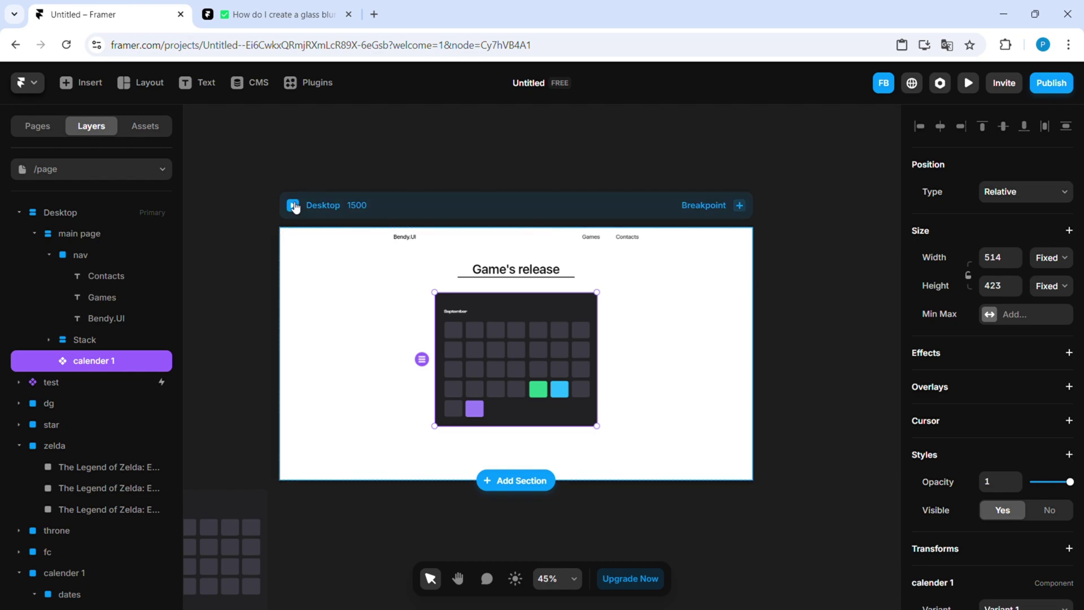
pyautogui.hotkey('ctrl', '\\')
pyautogui.click(586, 428)
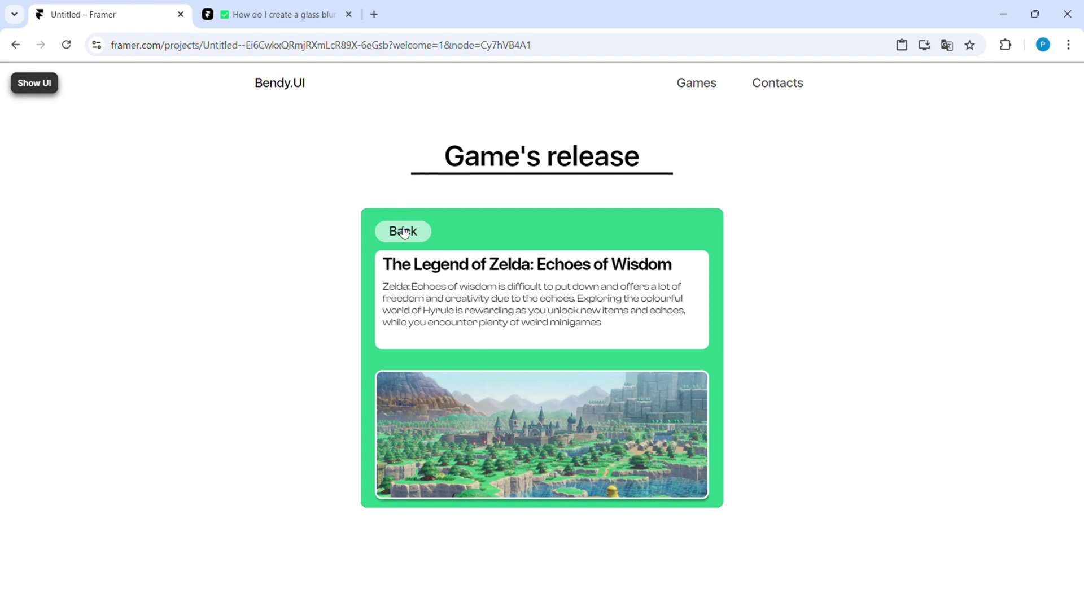
# Step: Switch repeatedly between the calendar and the Zelda card to check the Back link and entrance animations, and leave the preview
pyautogui.click(404, 232)
pyautogui.click(588, 420)
pyautogui.click(411, 236)
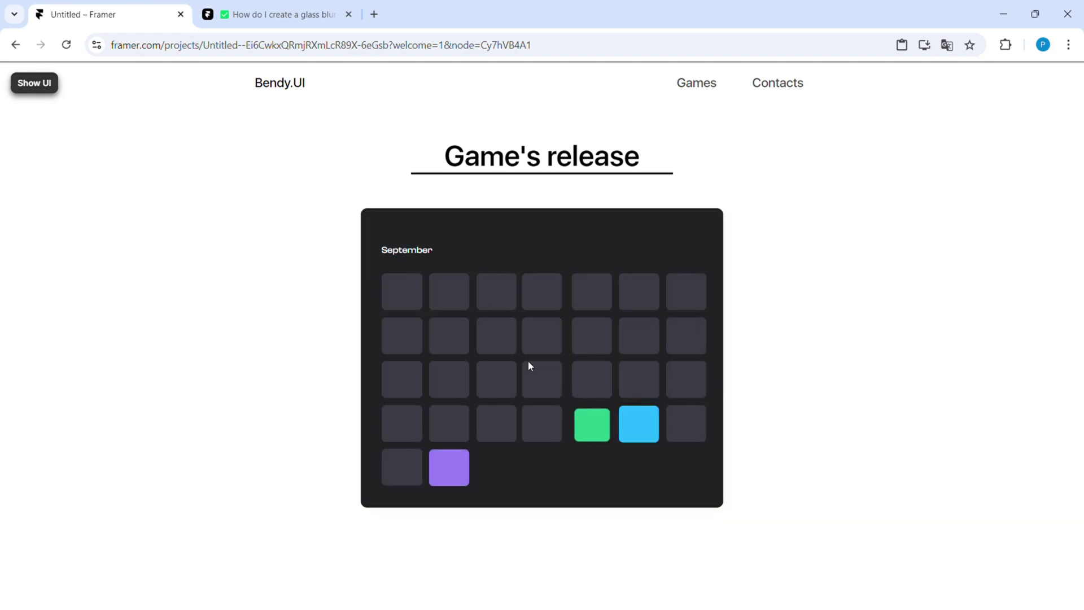
pyautogui.click(596, 436)
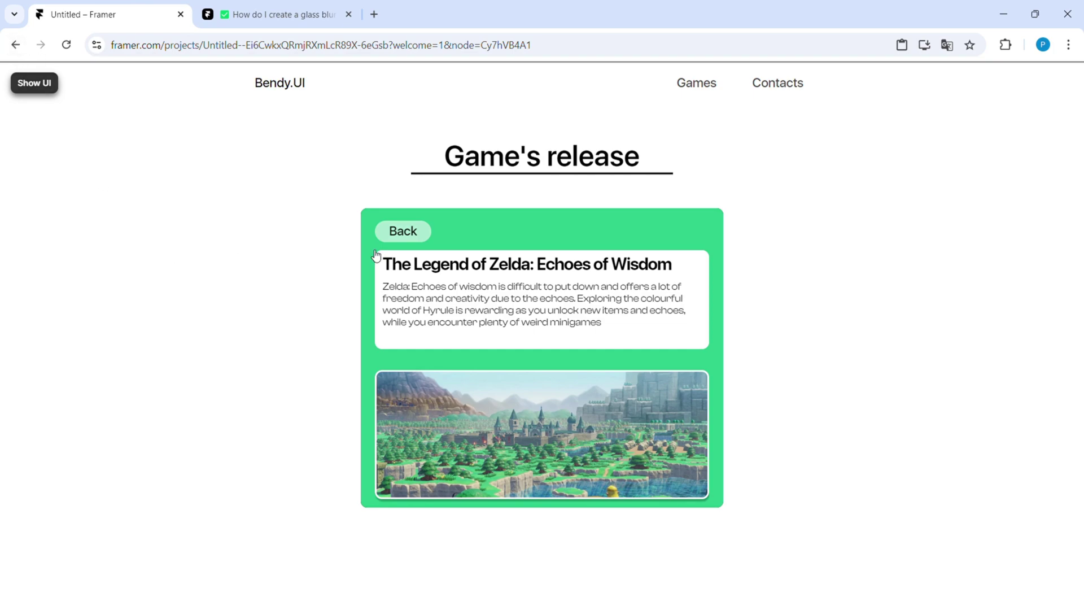
pyautogui.click(416, 229)
pyautogui.click(593, 436)
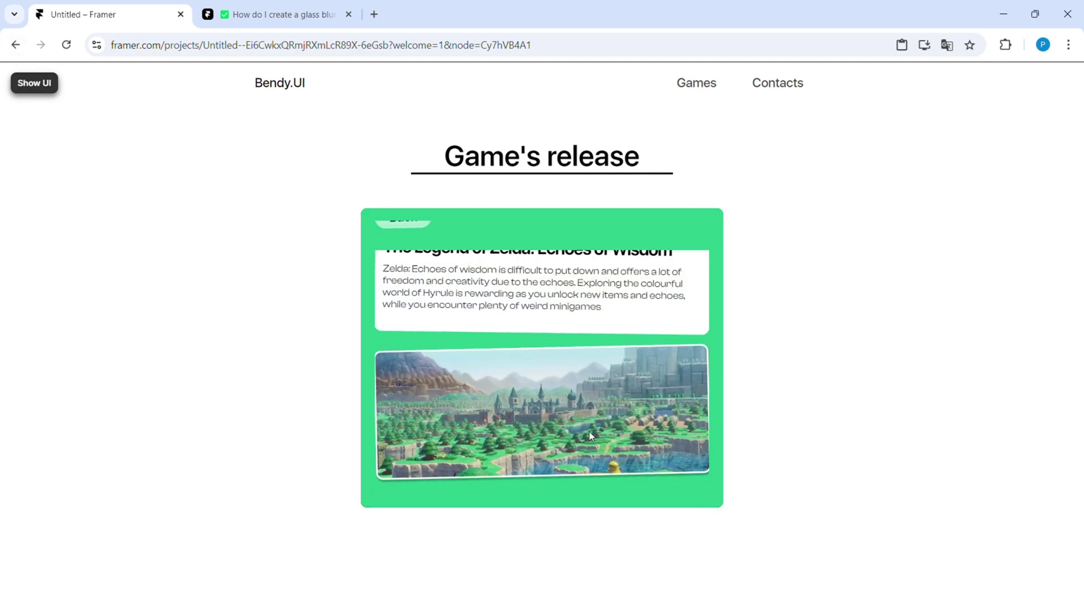
pyautogui.click(408, 233)
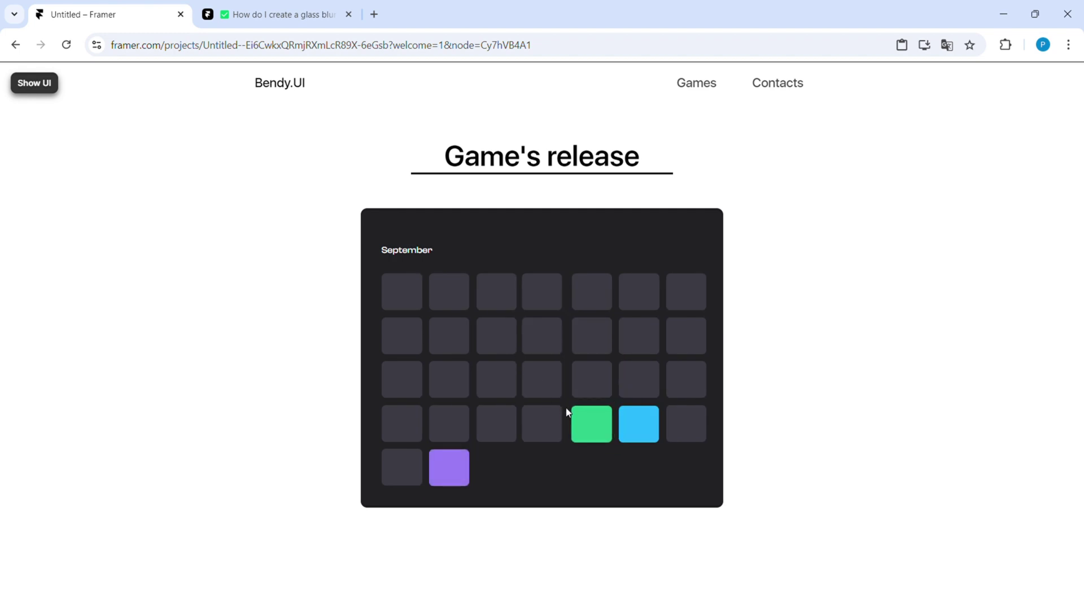
pyautogui.click(584, 425)
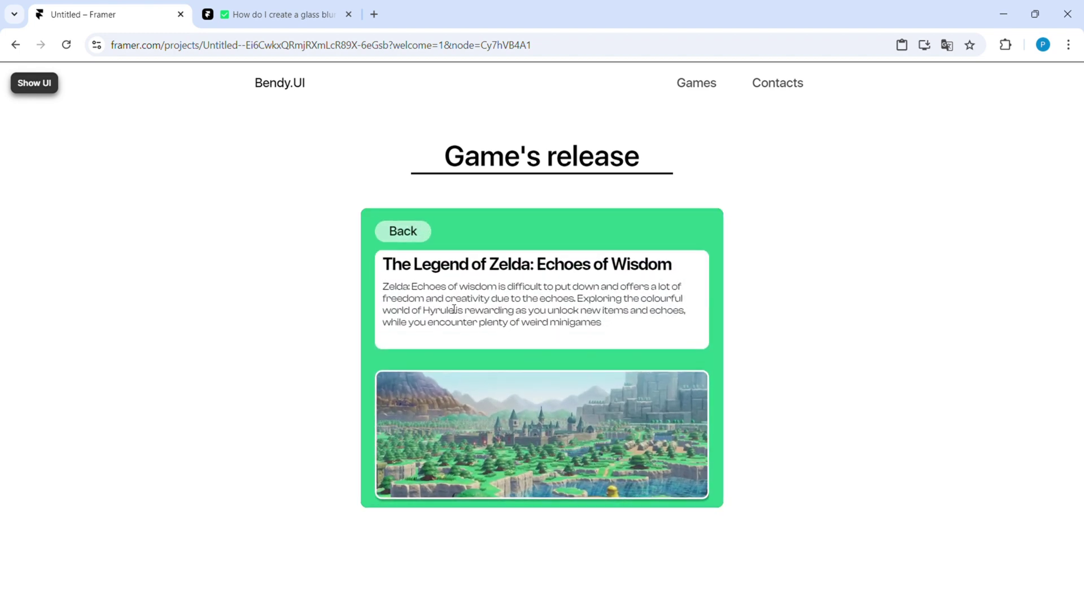
pyautogui.click(401, 240)
pyautogui.click(586, 435)
pyautogui.moveTo(530, 275); pyautogui.dragTo(614, 355)
pyautogui.click(324, 327)
pyautogui.press('Escape')
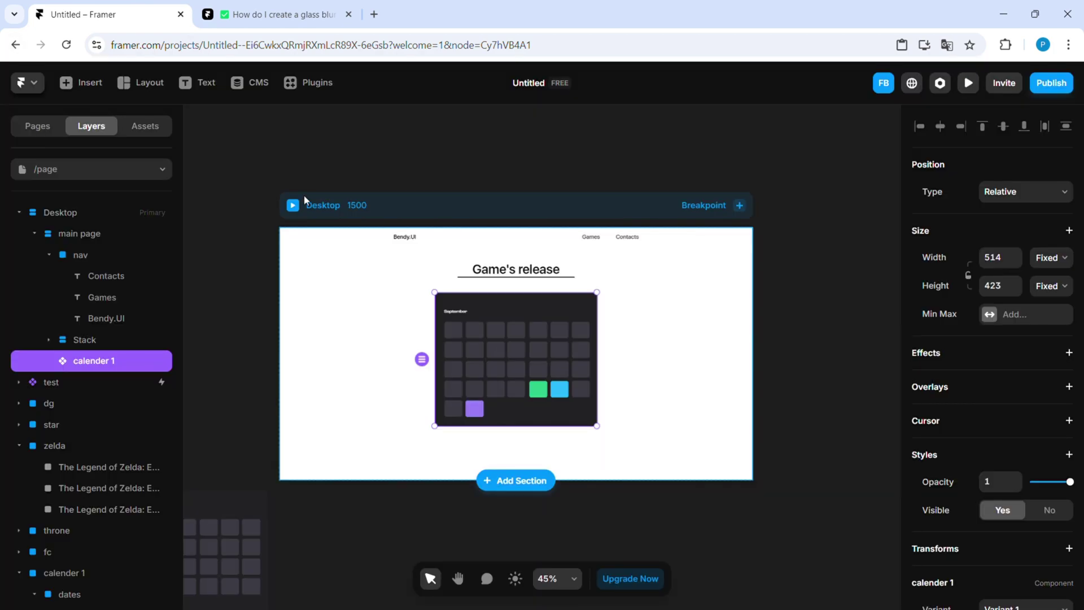
# Step: Reopen the calender 1 component and extend the top edge of Variant 2's scroll frame upward to a top offset of -18
pyautogui.doubleClick(490, 304)
pyautogui.hscroll(6, 714, 351)
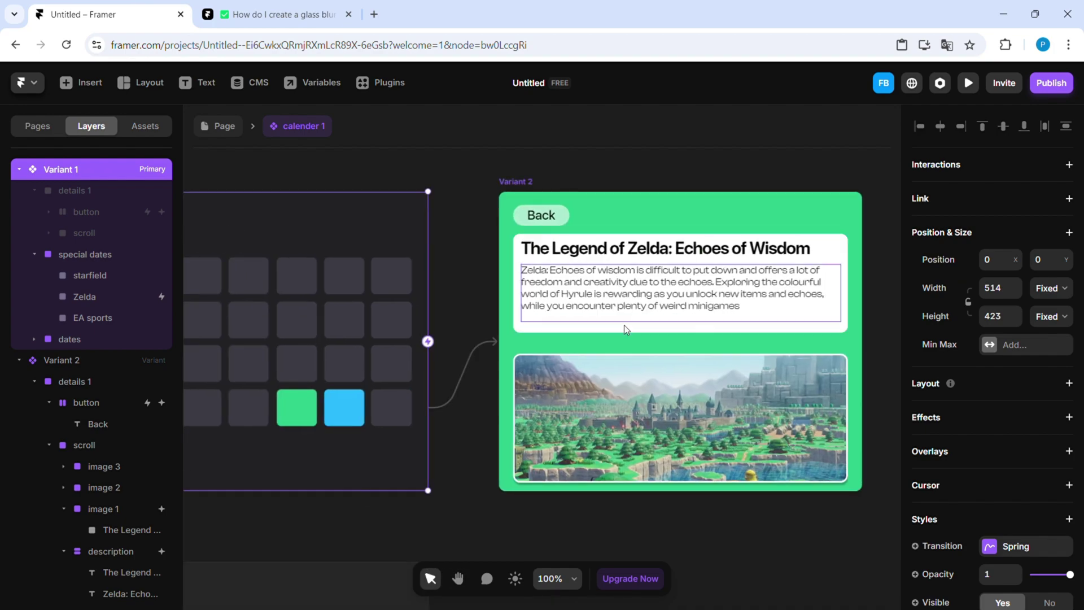
pyautogui.click(570, 244)
pyautogui.scroll(2, 592, 277)
pyautogui.scroll(3, 613, 312)
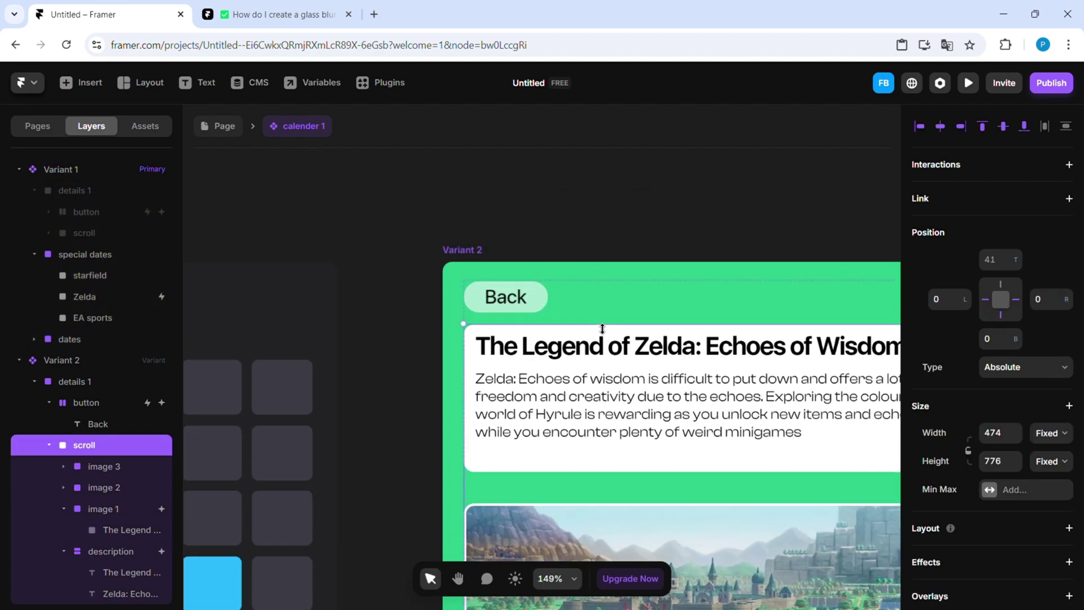
pyautogui.moveTo(538, 333); pyautogui.dragTo(544, 272)
# Step: Pull up the scroll frame's bottom edge and widen both sides so it covers the whole card at a height of 423
pyautogui.scroll(-5, 537, 401)
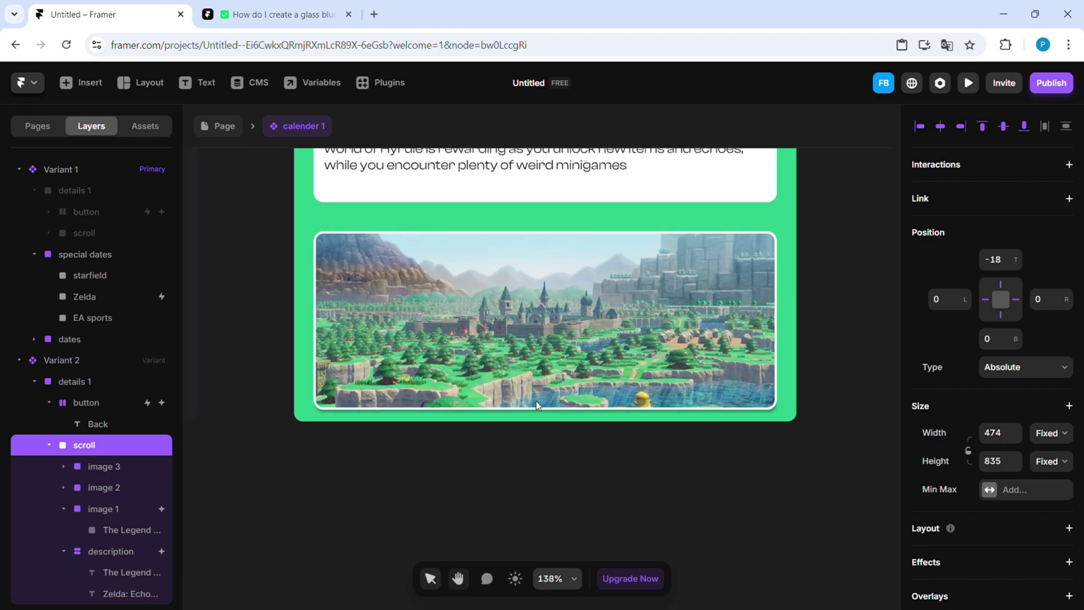
pyautogui.moveTo(584, 480); pyautogui.dragTo(566, 386)
pyautogui.scroll(-2, 565, 418)
pyautogui.moveTo(567, 472); pyautogui.dragTo(547, 262)
pyautogui.scroll(3, 677, 308)
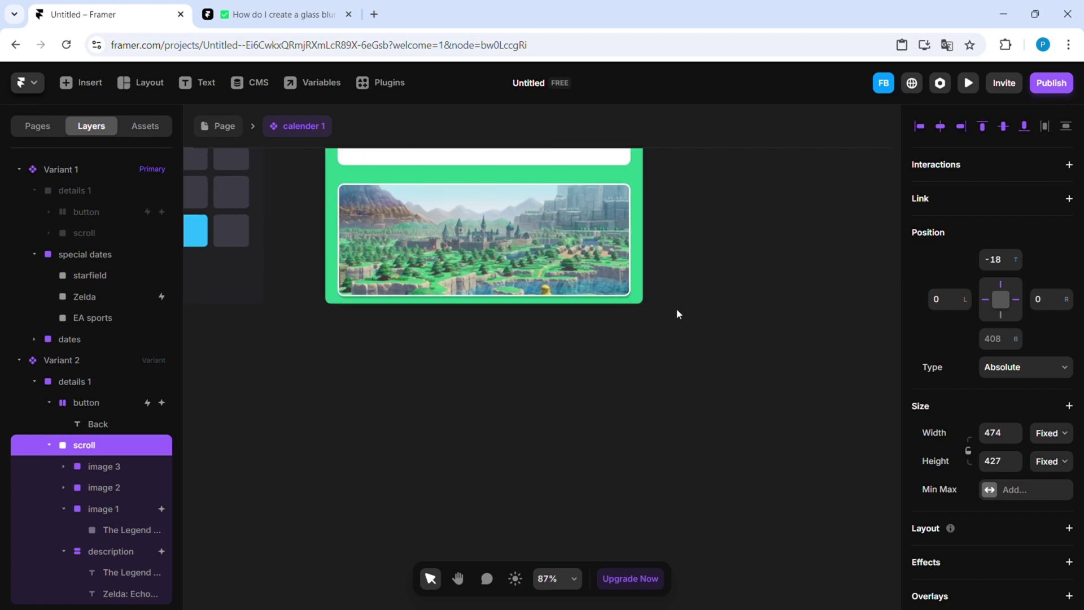
pyautogui.moveTo(693, 381); pyautogui.dragTo(707, 382)
pyautogui.moveTo(393, 405); pyautogui.dragTo(383, 405)
pyautogui.moveTo(625, 468); pyautogui.dragTo(625, 466)
# Step: Examine the scroll frame's style settings, such as overflow and border
pyautogui.scroll(-2, 806, 503)
pyautogui.scroll(-4, 974, 570)
pyautogui.scroll(-3, 1043, 547)
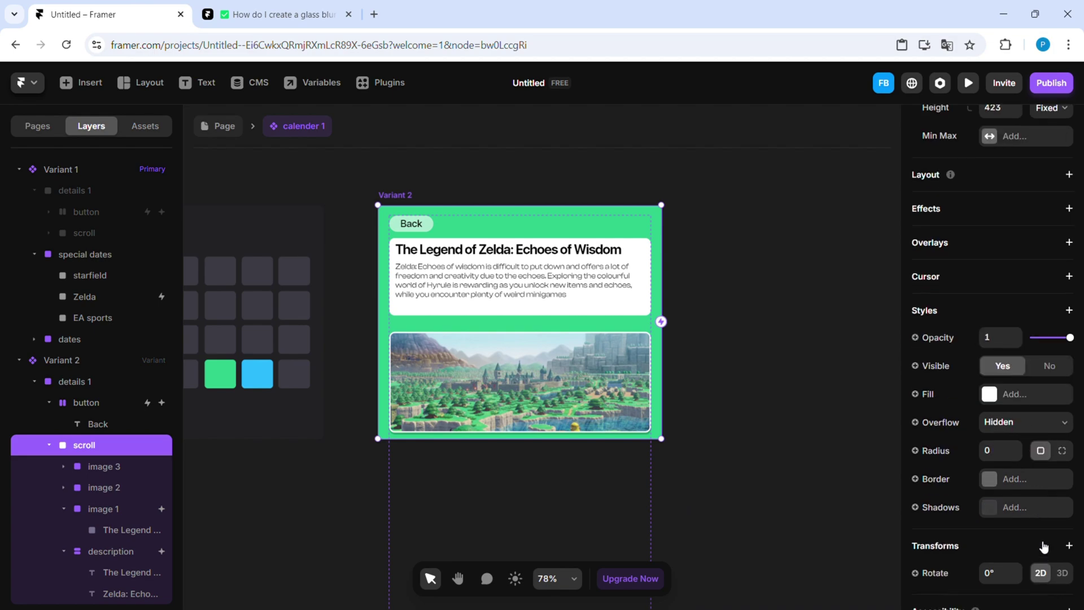
pyautogui.click(1011, 478)
pyautogui.scroll(-2, 735, 492)
pyautogui.scroll(-3, 613, 459)
# Step: Set the scroll frame's overflow to Scroll and collapse its image 1 and description layers
pyautogui.click(574, 264)
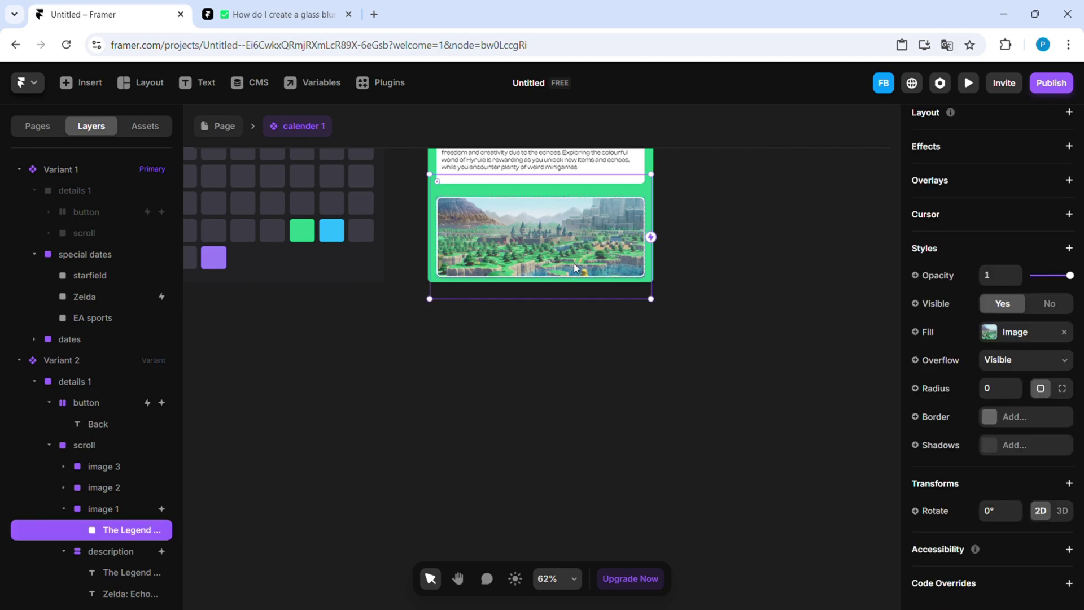
pyautogui.click(63, 510)
pyautogui.click(85, 515)
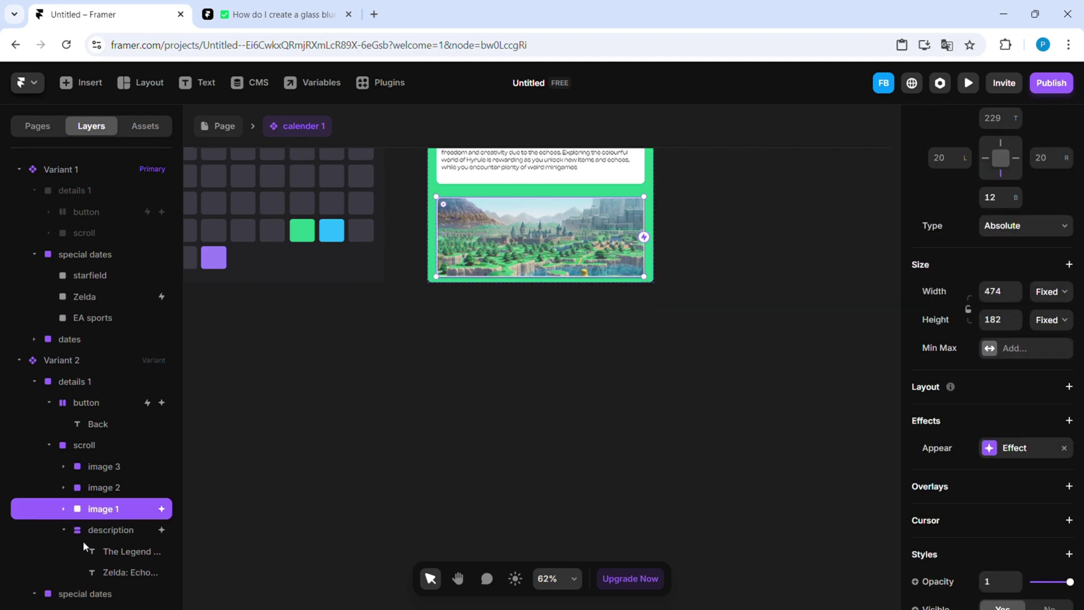
pyautogui.click(64, 529)
pyautogui.click(91, 446)
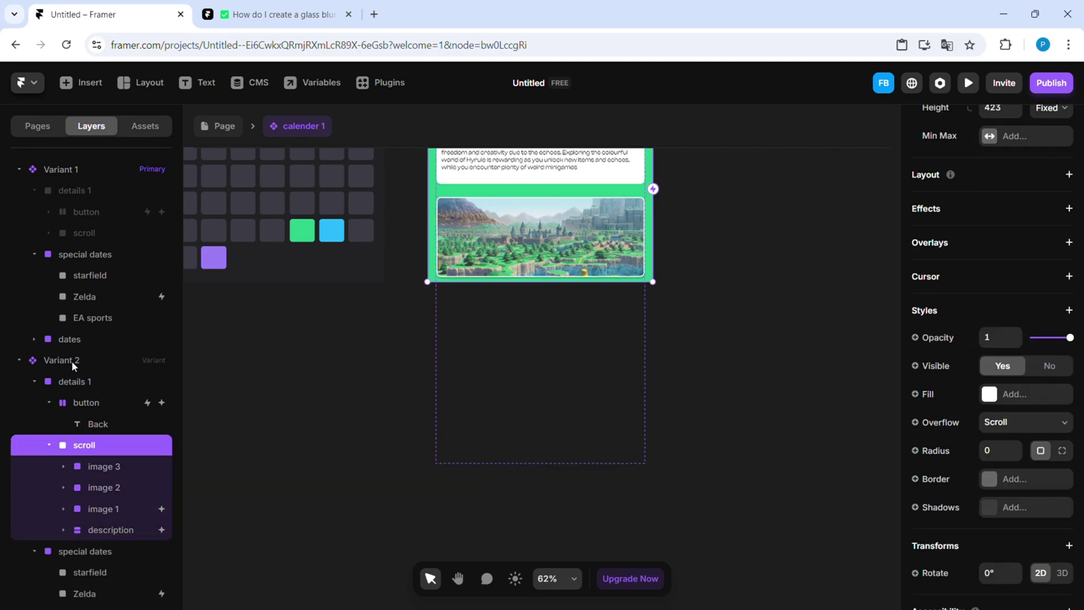
# Step: Widen Variant 2's details 1 frame to 514 so both sides meet the card's edges
pyautogui.click(79, 383)
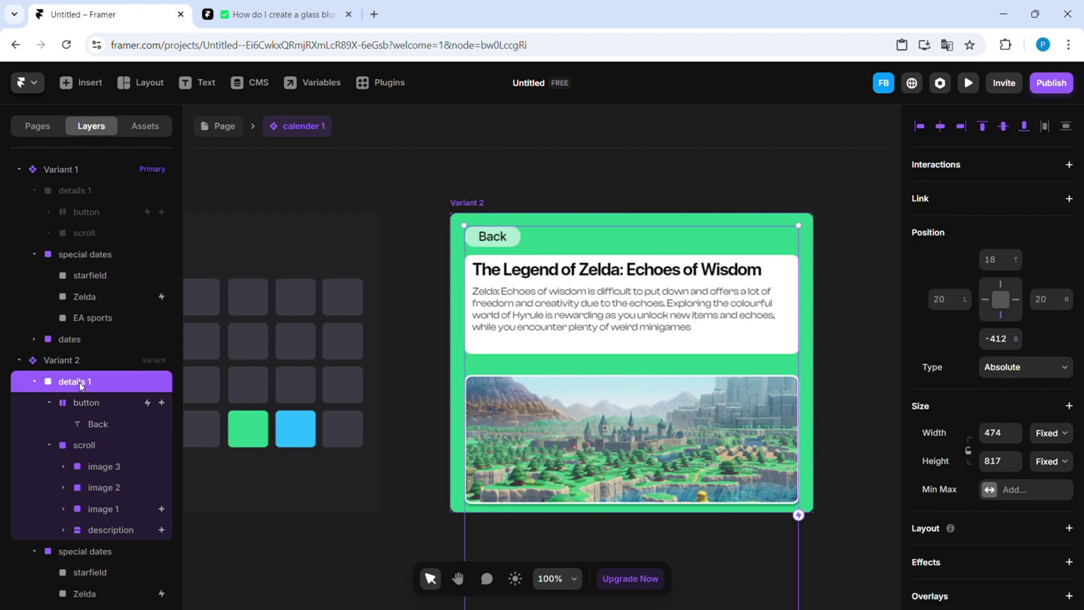
pyautogui.moveTo(446, 476); pyautogui.dragTo(450, 475)
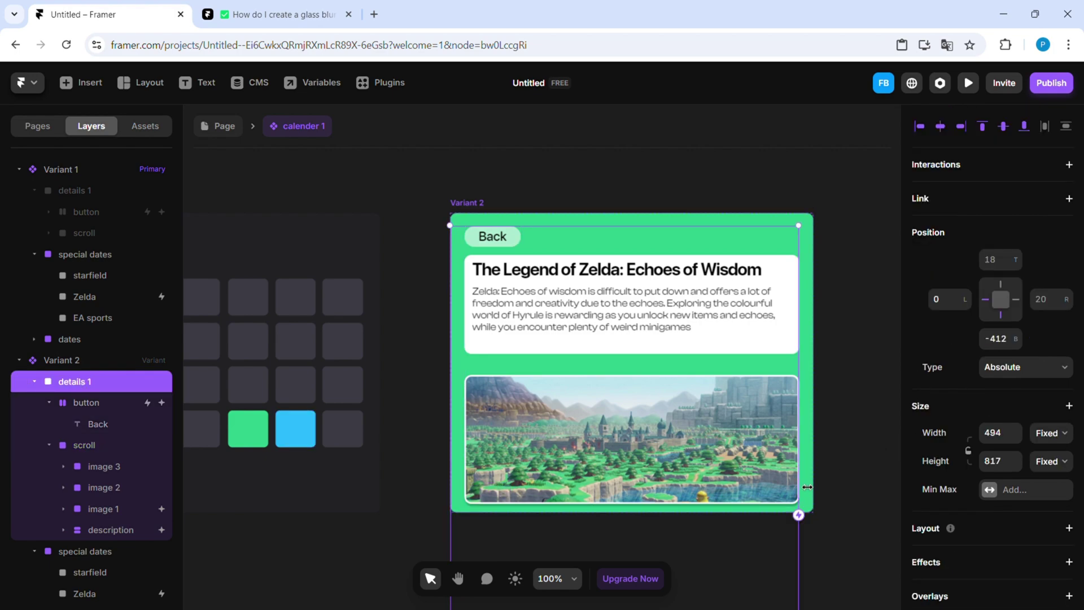
pyautogui.moveTo(808, 487); pyautogui.dragTo(814, 487)
pyautogui.scroll(-2, 814, 497)
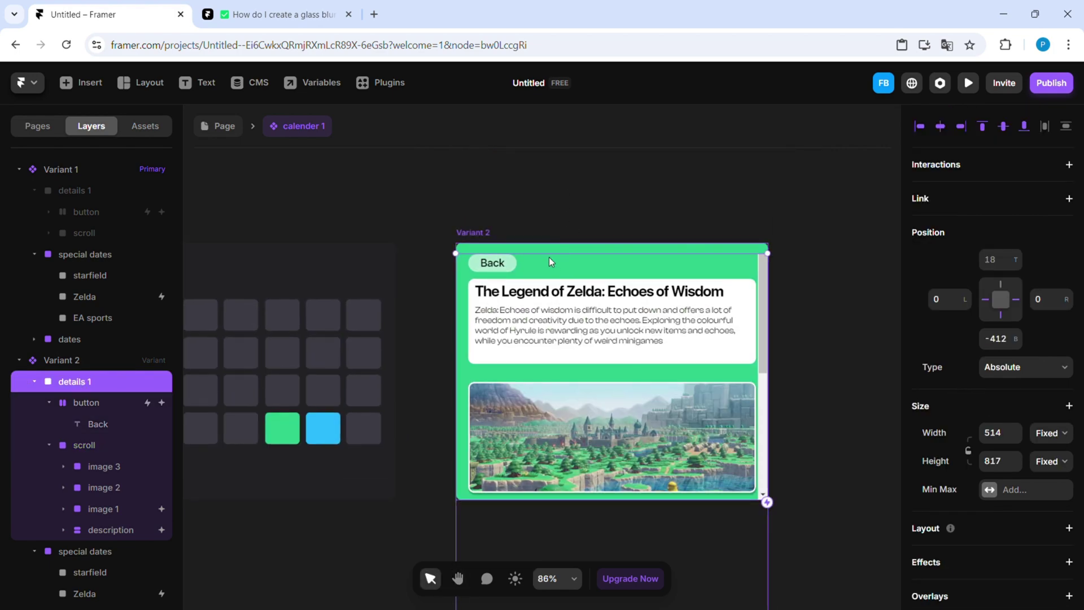
# Step: Extend the top of details 1 to an offset of -5 and pull its bottom up to the card's lower edge, for a height of 428
pyautogui.moveTo(551, 262); pyautogui.dragTo(552, 250)
pyautogui.scroll(-2, 822, 382)
pyautogui.scroll(-3, 680, 540)
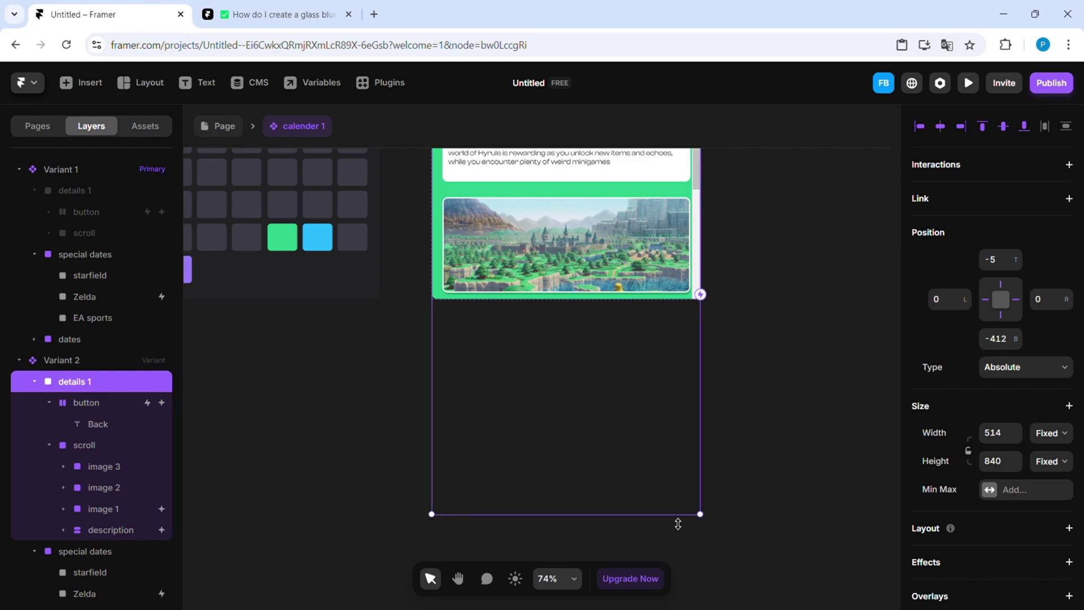
pyautogui.moveTo(678, 523); pyautogui.dragTo(679, 298)
pyautogui.scroll(2, 756, 375)
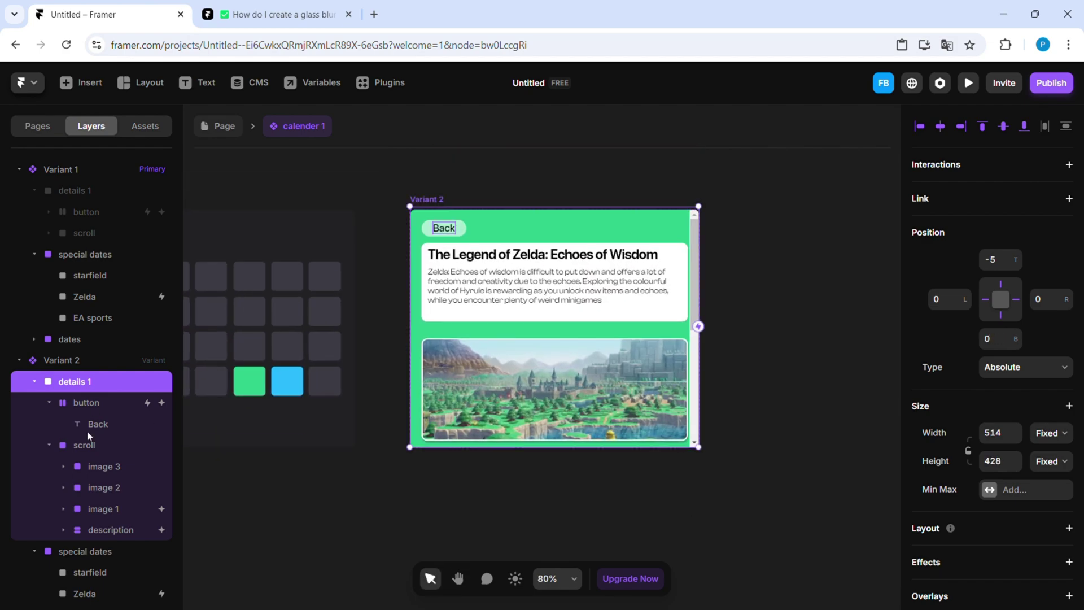
# Step: Hide the scroll frame's scrollbars and return to the page
pyautogui.click(91, 445)
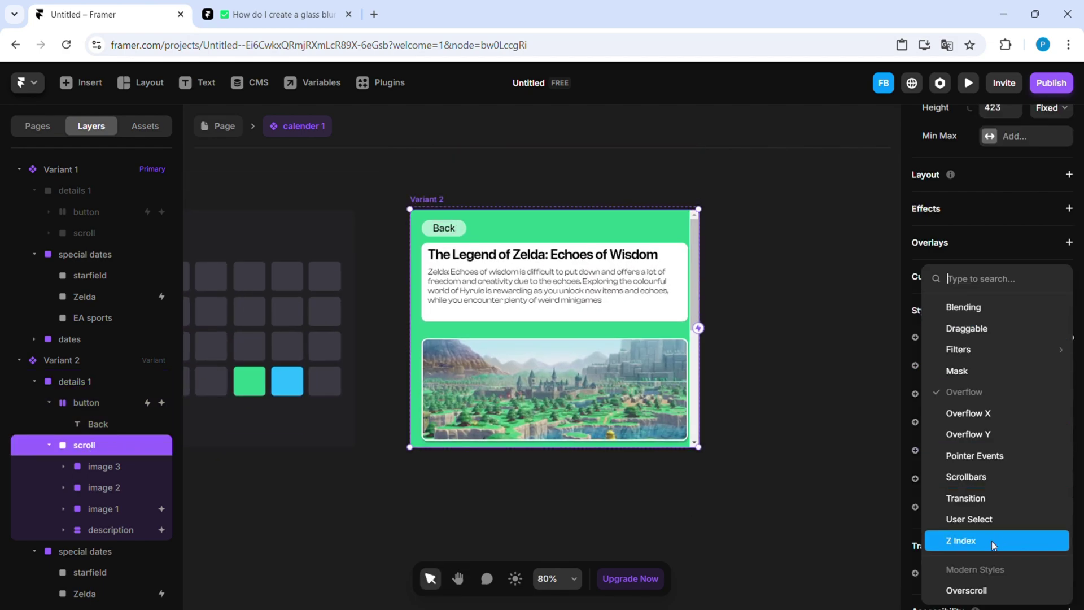
pyautogui.click(983, 480)
pyautogui.click(213, 124)
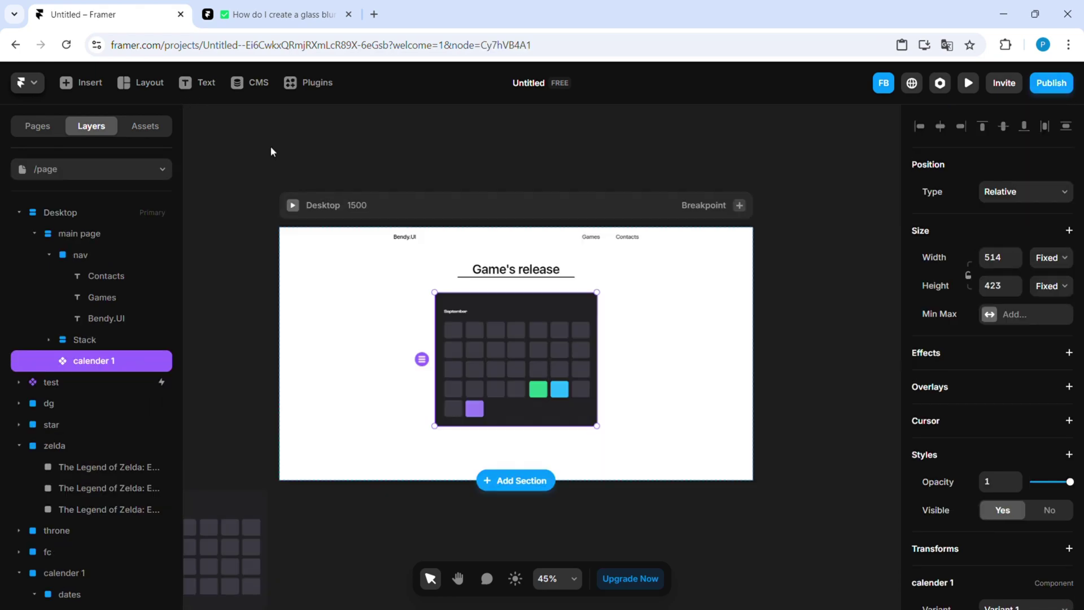
# Step: Preview the page, open the Zelda card, scroll through its contents to check the scrolling, and leave the preview
pyautogui.hotkey('ctrl', 'p')
pyautogui.click(608, 426)
pyautogui.moveTo(383, 264); pyautogui.dragTo(658, 284)
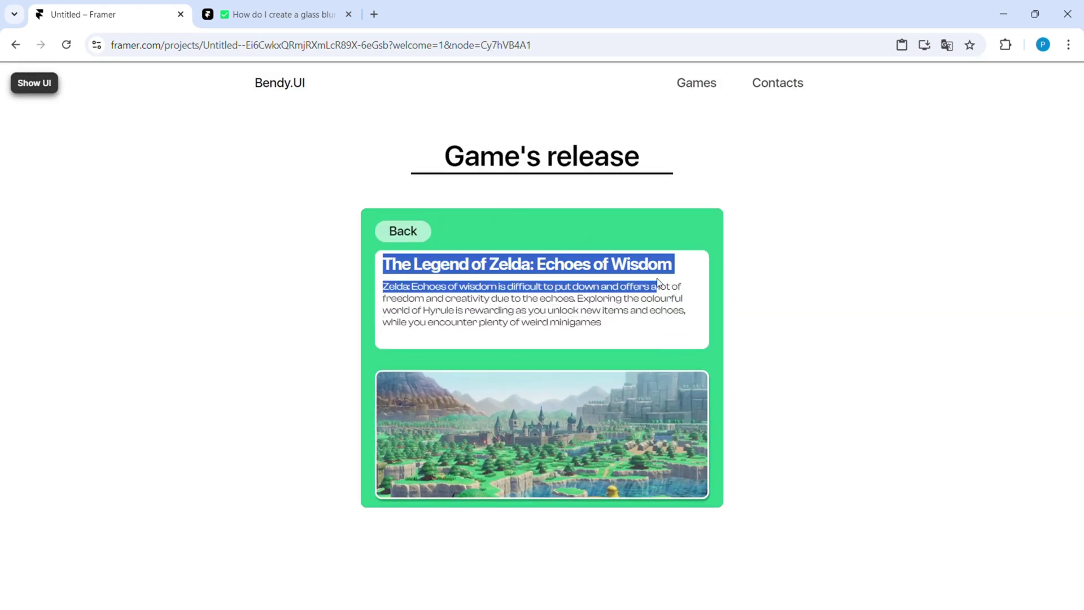
pyautogui.scroll(-5, 700, 386)
pyautogui.scroll(5, 630, 388)
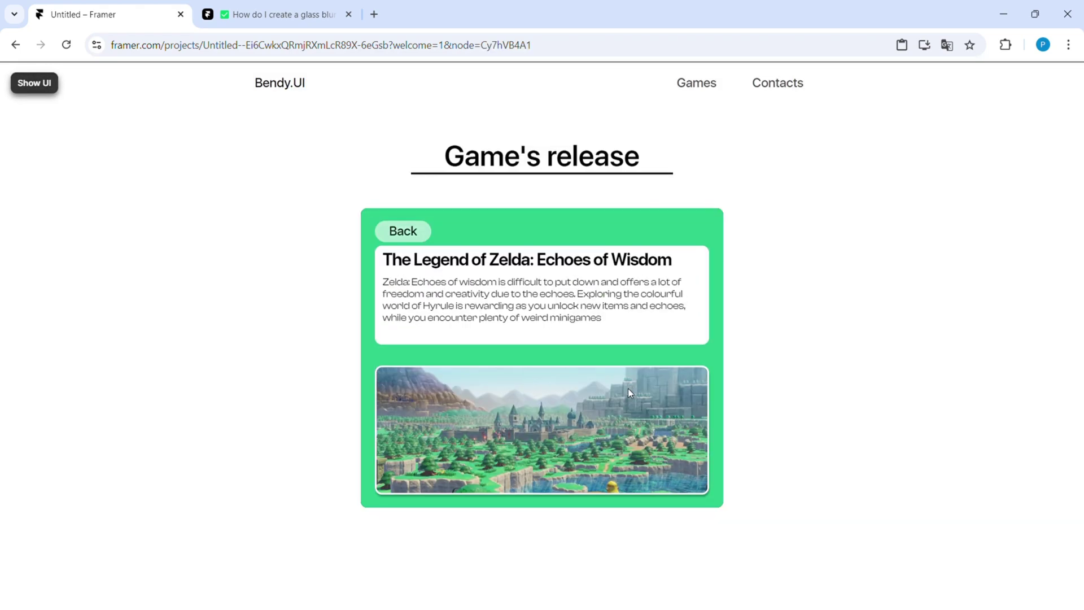
pyautogui.scroll(-5, 628, 388)
pyautogui.scroll(5, 618, 440)
pyautogui.scroll(-5, 617, 447)
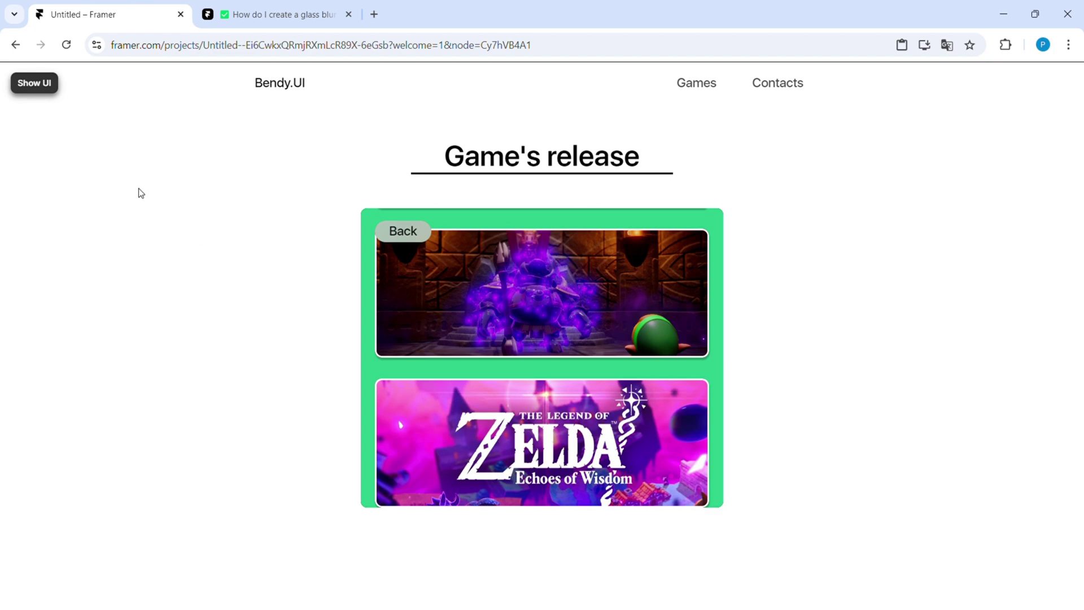
pyautogui.hotkey('ctrl', '\\')
# Step: Reopen the calender 1 component and draw a frame about 474 by 121 over the upper part of Variant 2's image 1
pyautogui.doubleClick(466, 303)
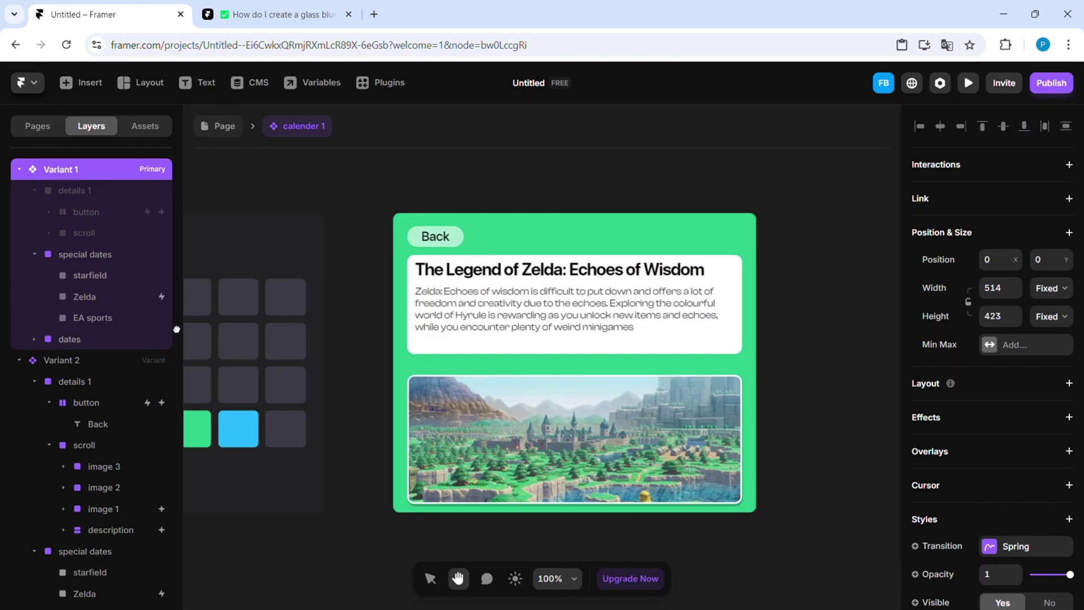
pyautogui.click(102, 508)
pyautogui.click(80, 445)
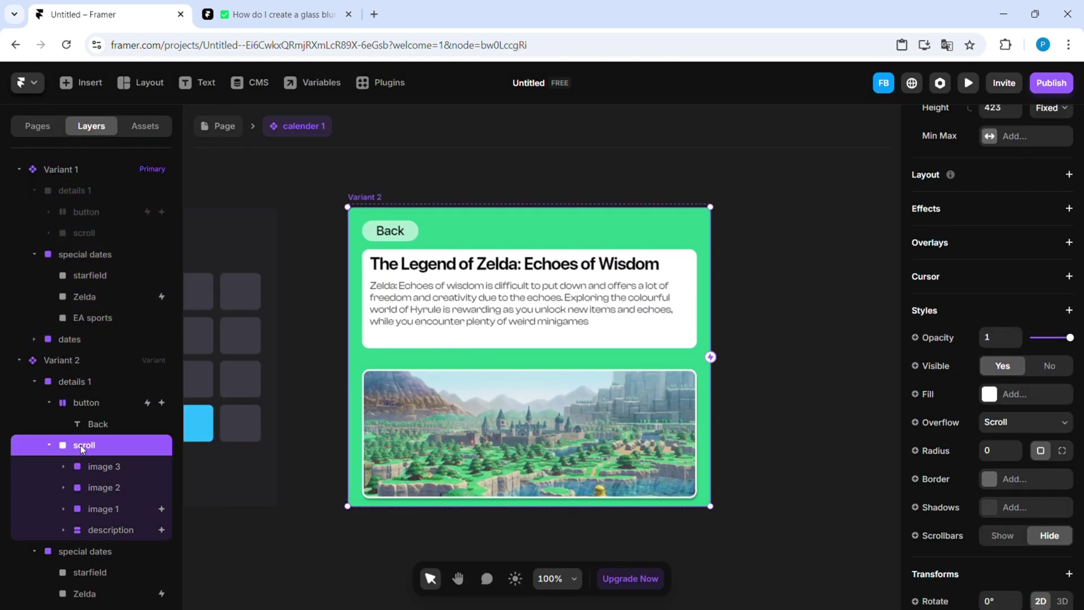
pyautogui.press('f')
pyautogui.scroll(-1, 423, 299)
pyautogui.moveTo(639, 349); pyautogui.dragTo(697, 363)
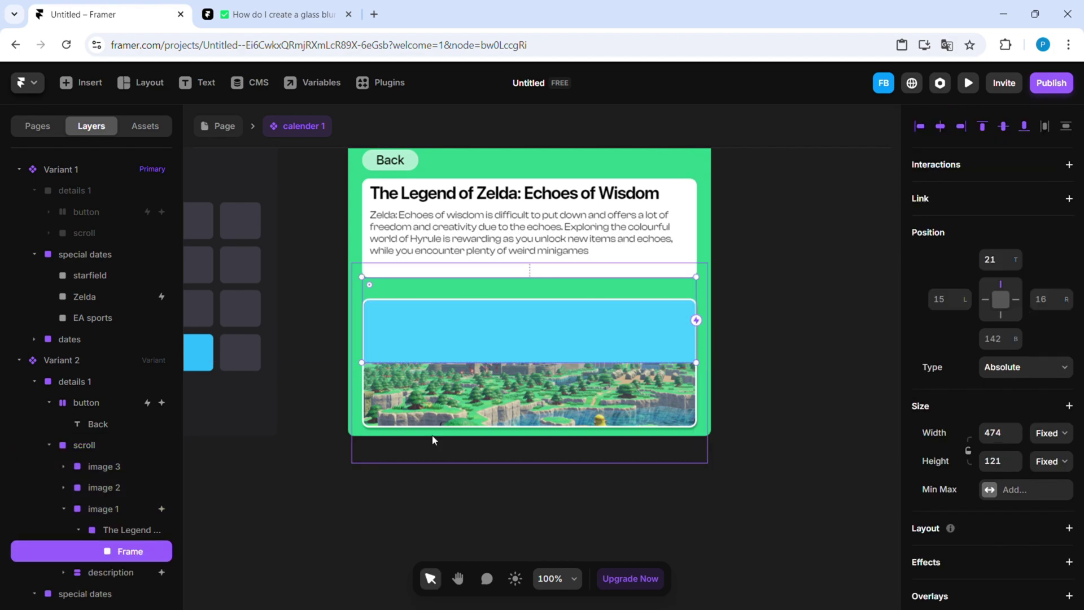
# Step: Arrange the scroll frame's layers as description, image 1, image 2 and image 3, with the new frame last and renamed spacer
pyautogui.moveTo(106, 478); pyautogui.dragTo(106, 457)
pyautogui.moveTo(107, 533); pyautogui.dragTo(109, 458)
pyautogui.moveTo(106, 535)
pyautogui.mouseDown()
pyautogui.moveTo(112, 499)
pyautogui.moveTo(117, 529)
pyautogui.mouseUp()
pyautogui.moveTo(117, 530); pyautogui.dragTo(113, 468)
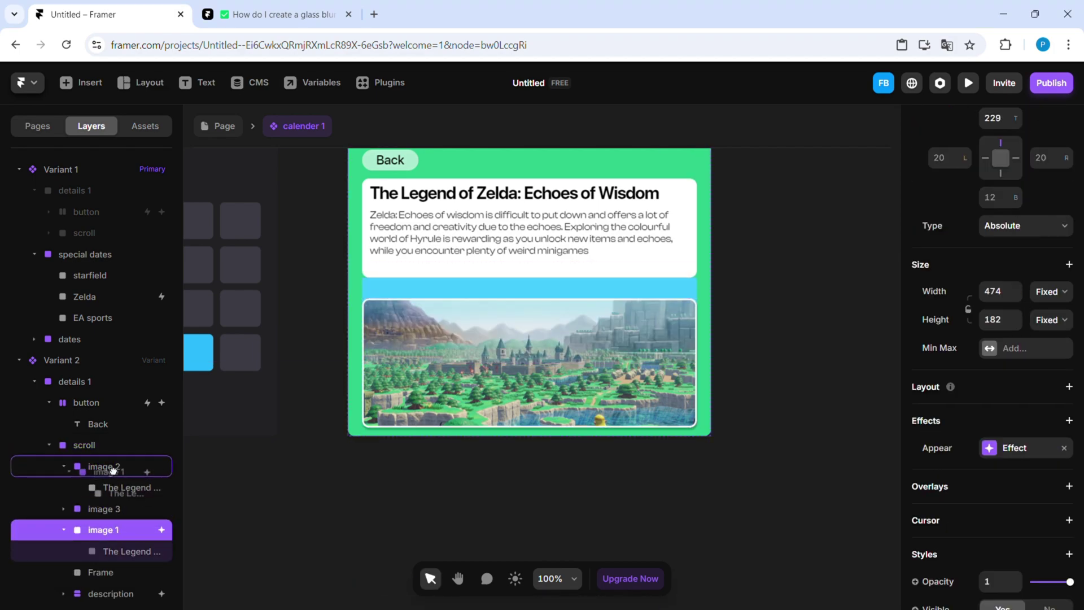
pyautogui.click(64, 488)
pyautogui.click(76, 510)
pyautogui.scroll(-5, 716, 502)
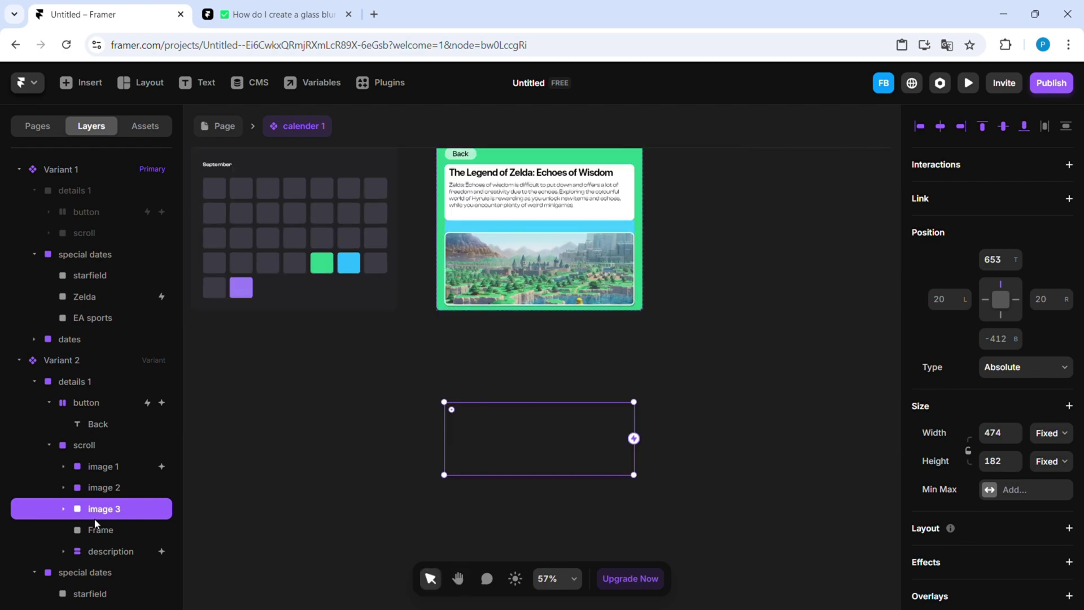
pyautogui.moveTo(86, 548); pyautogui.dragTo(93, 463)
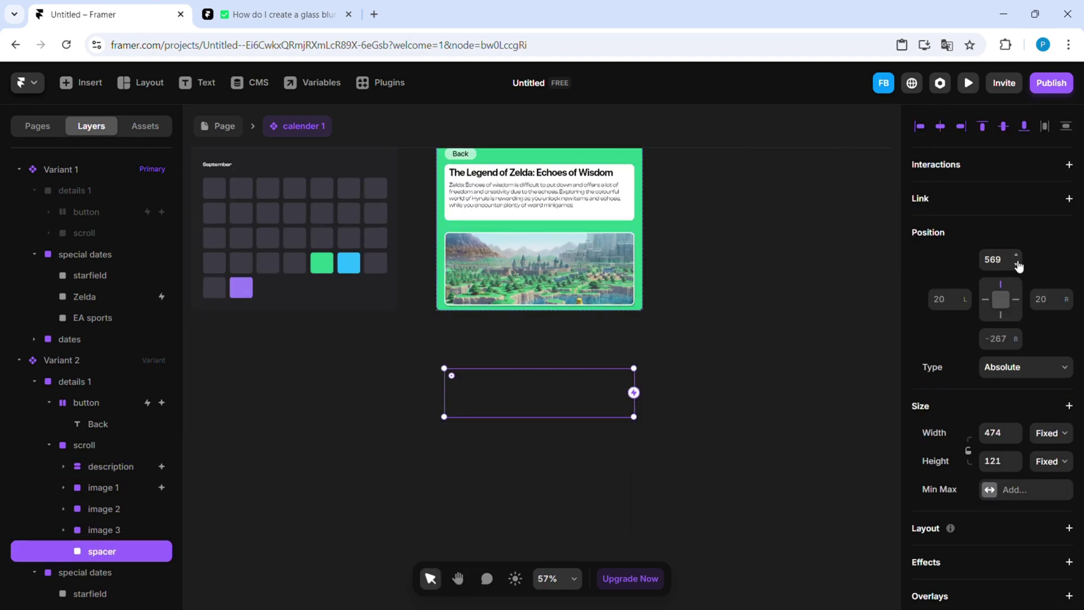
# Step: Position the spacer below image 3 and remove its fill
pyautogui.click(1065, 394)
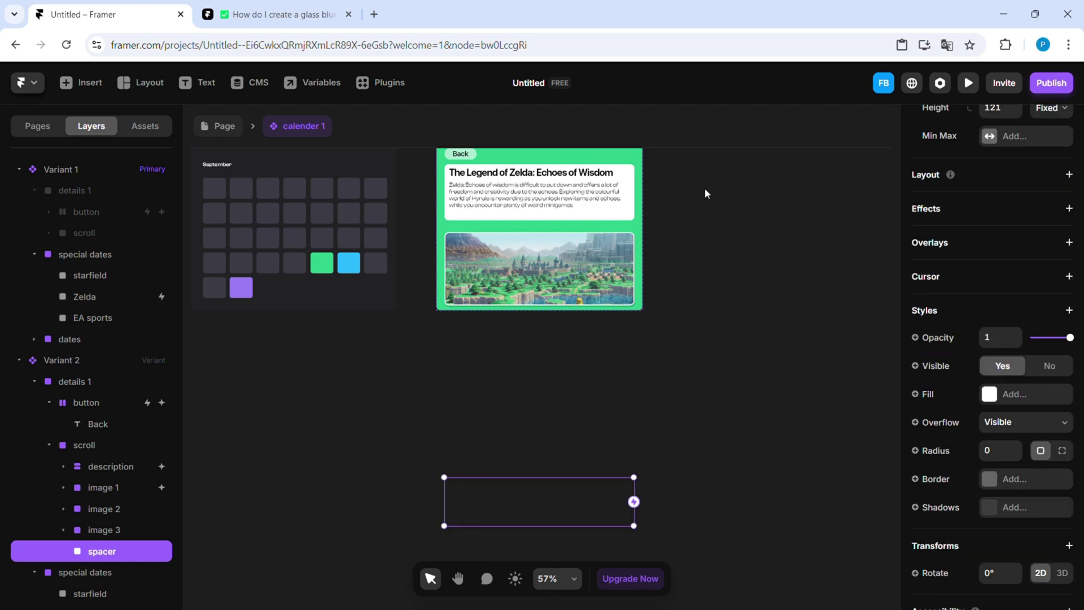
pyautogui.click(223, 126)
# Step: Preview the page, open the Zelda card and scroll down to its last image and up again
pyautogui.click(293, 205)
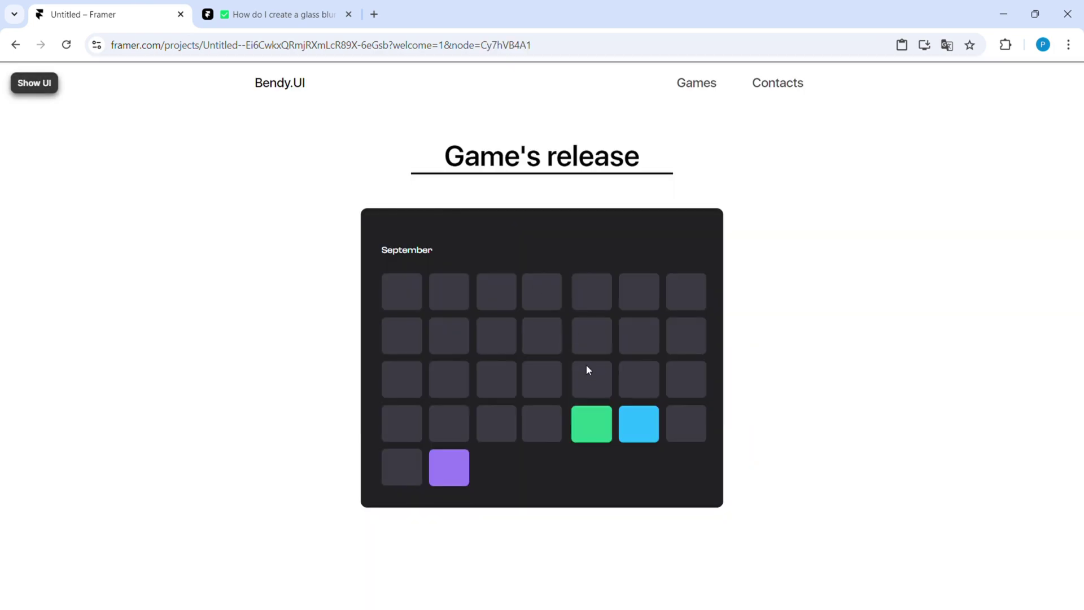
pyautogui.click(592, 409)
pyautogui.moveTo(593, 353); pyautogui.dragTo(601, 381)
pyautogui.click(608, 361)
pyautogui.scroll(-4, 608, 361)
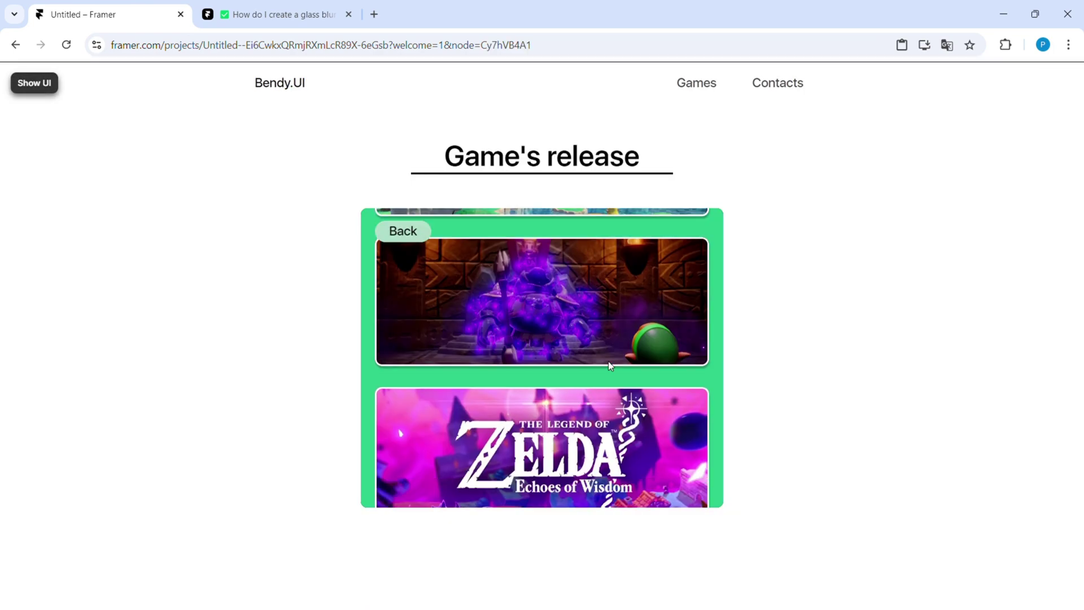
pyautogui.scroll(4, 536, 450)
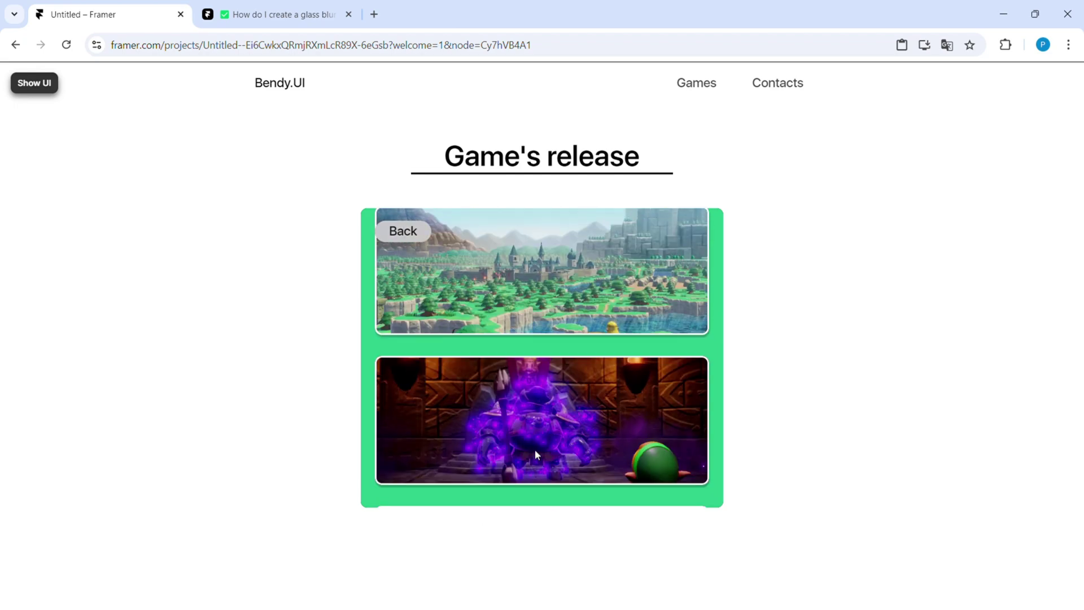
# Step: Return to the calendar with Back, reopen the Zelda card to check its animation and scrolling, and leave the preview
pyautogui.click(384, 228)
pyautogui.click(604, 432)
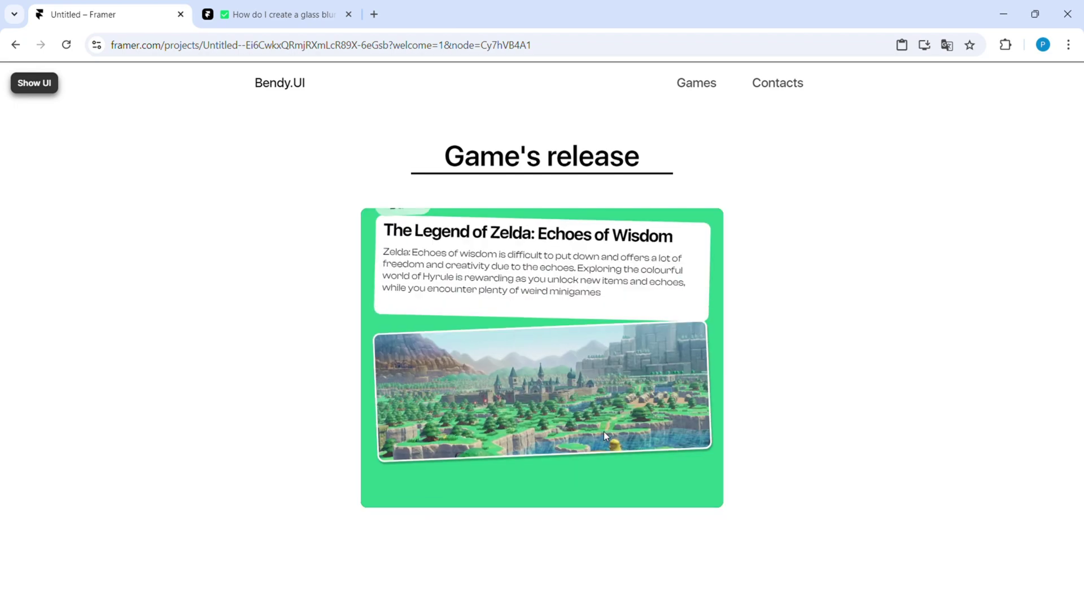
pyautogui.scroll(-3, 578, 382)
pyautogui.scroll(2, 578, 382)
pyautogui.scroll(-1, 580, 383)
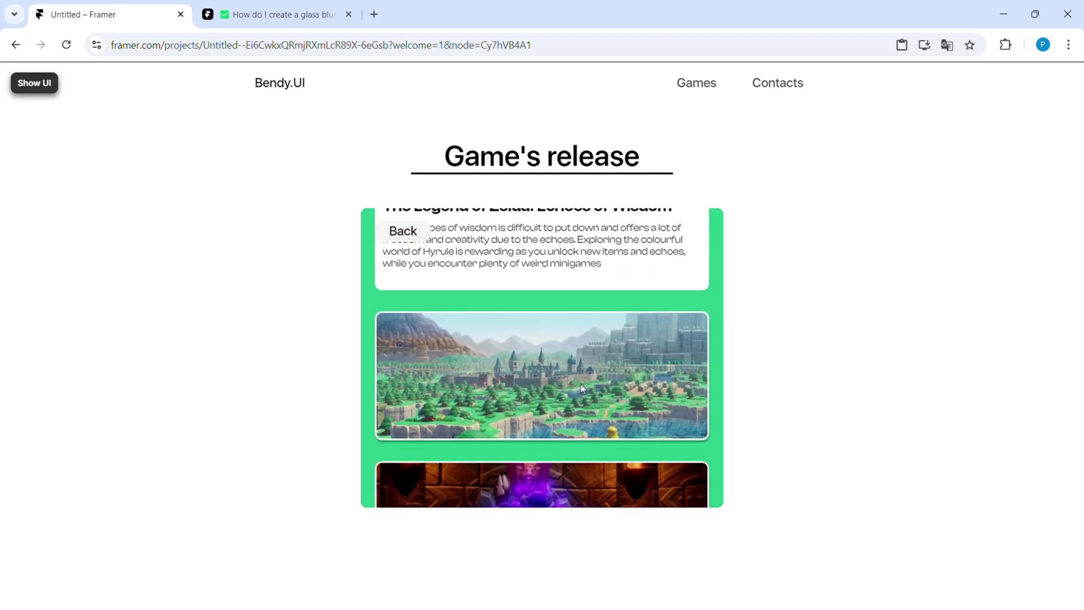
pyautogui.scroll(2, 581, 384)
pyautogui.click(34, 83)
pyautogui.click(126, 83)
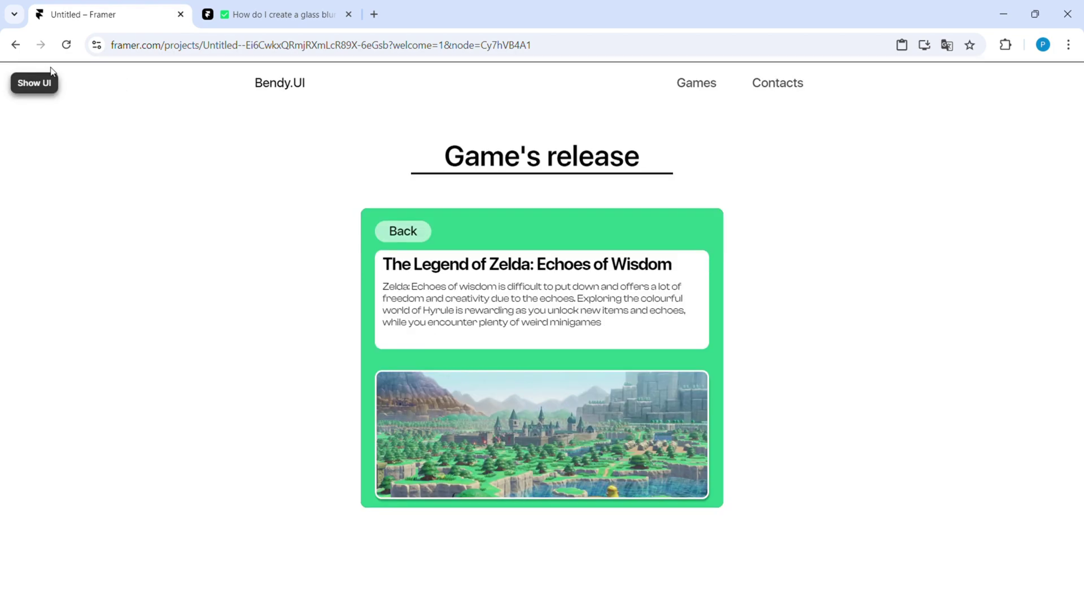
pyautogui.press('Escape')
# Step: Reopen the calender 1 component and reduce the spacer's height to about 42
pyautogui.doubleClick(470, 301)
pyautogui.moveTo(580, 496); pyautogui.dragTo(181, 459)
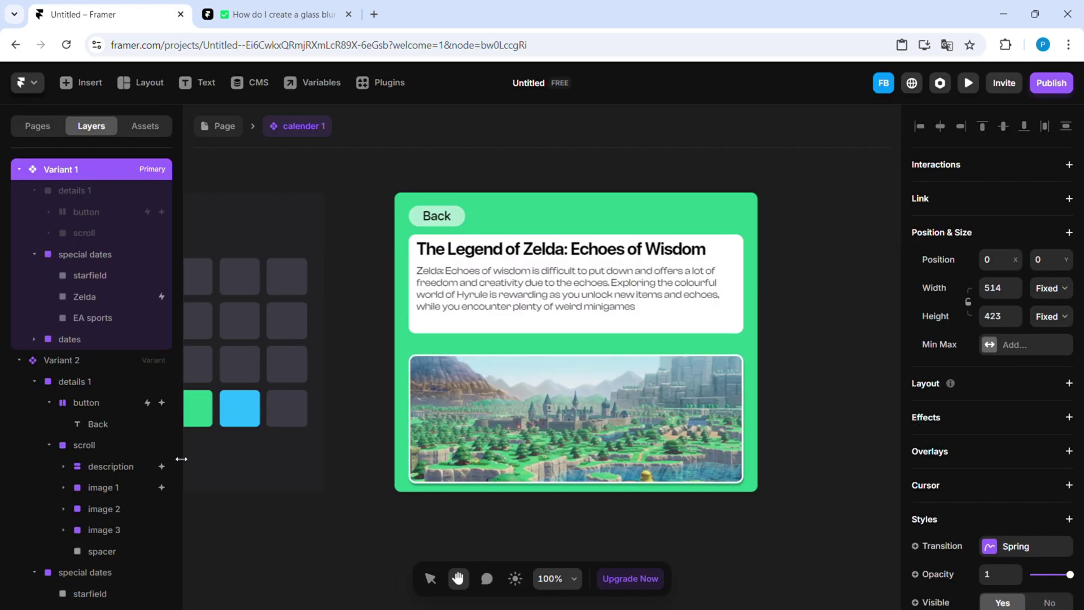
pyautogui.click(103, 551)
pyautogui.scroll(-2, 649, 497)
pyautogui.scroll(-3, 649, 494)
pyautogui.moveTo(649, 494); pyautogui.dragTo(589, 265)
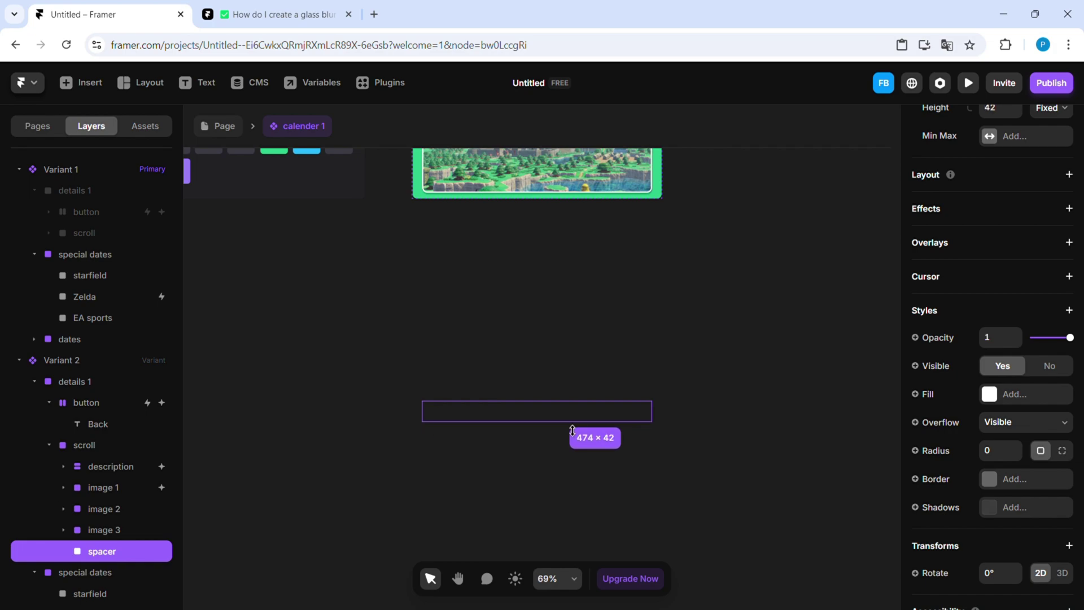
pyautogui.click(687, 409)
pyautogui.scroll(-2, 687, 409)
pyautogui.moveTo(687, 408); pyautogui.dragTo(666, 526)
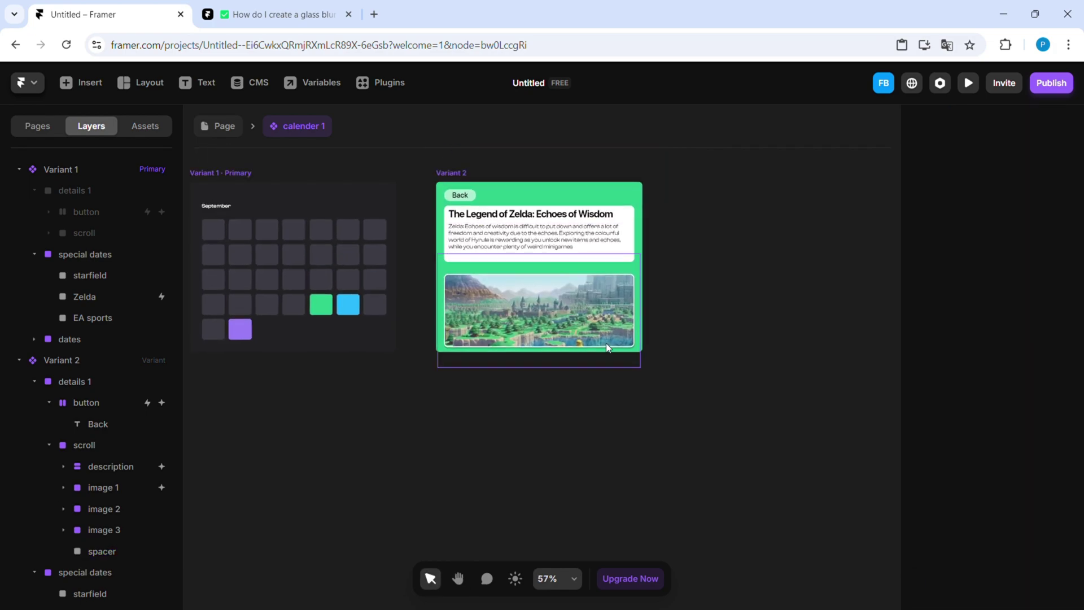
# Step: Add a click interaction to Variant 2's image 1 that triggers a new event named Show Image 1
pyautogui.doubleClick(494, 300)
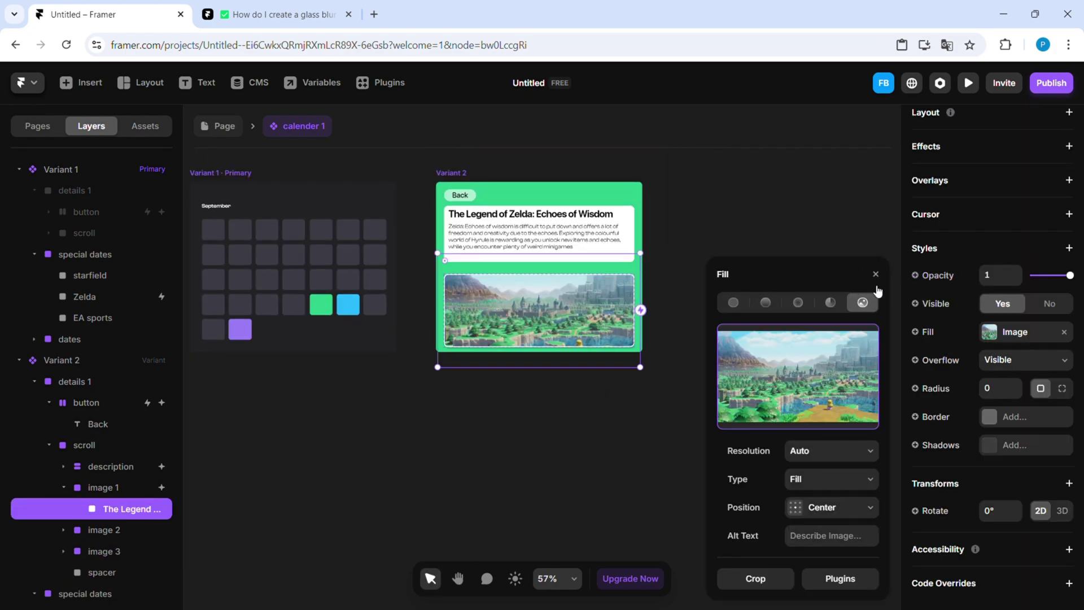
pyautogui.click(876, 274)
pyautogui.click(103, 489)
pyautogui.scroll(-4, 959, 365)
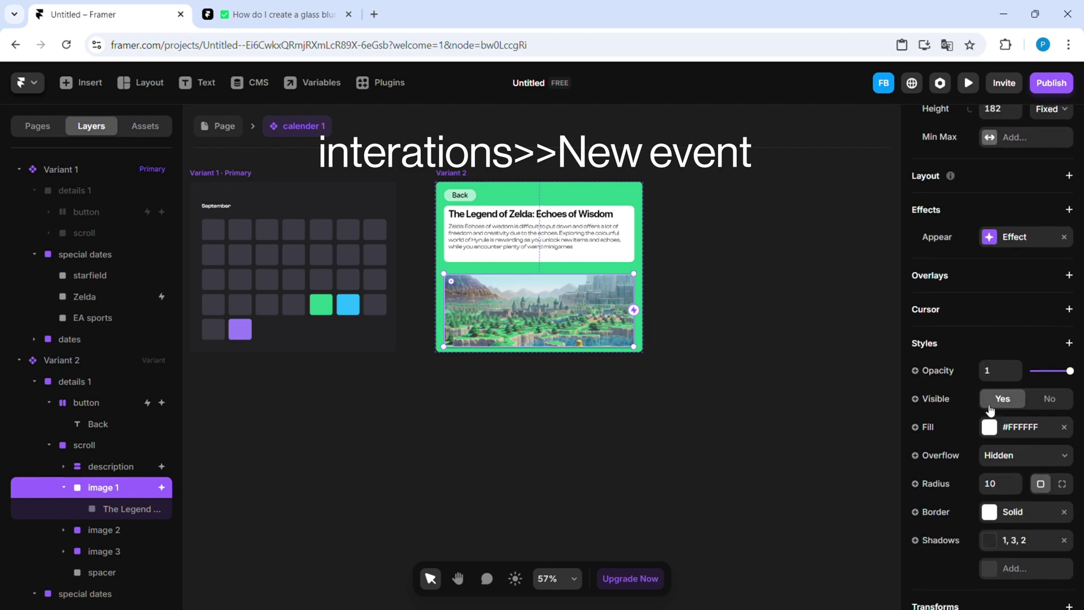
pyautogui.scroll(6, 983, 395)
pyautogui.click(1069, 166)
pyautogui.click(1025, 214)
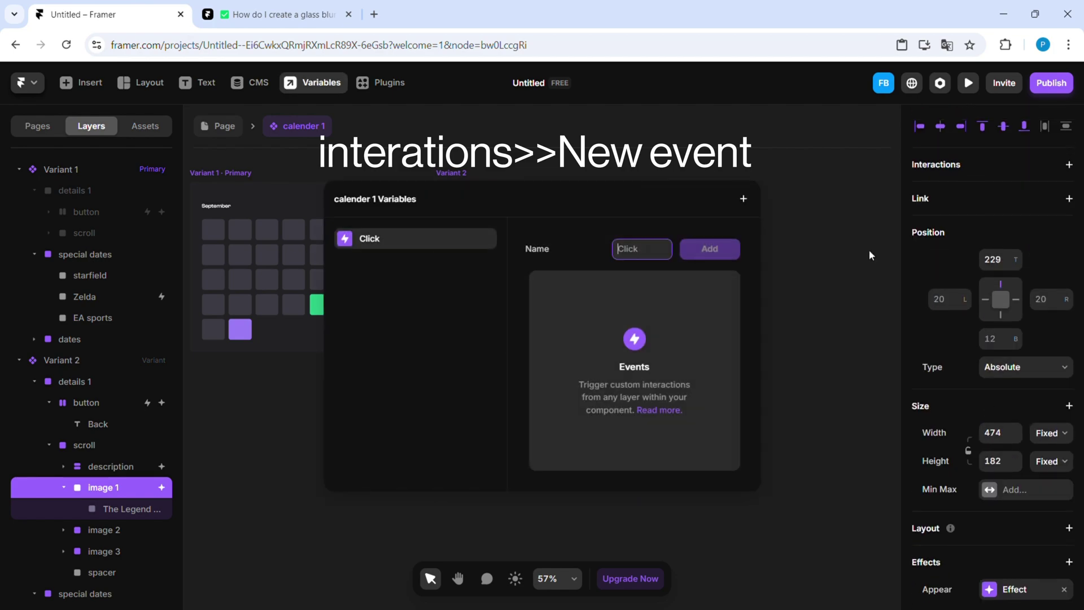
pyautogui.write('show image 1')
pyautogui.click(713, 251)
pyautogui.click(790, 233)
# Step: Add a click interaction to image 2 that triggers a new event named Showimage 2 G
pyautogui.click(104, 531)
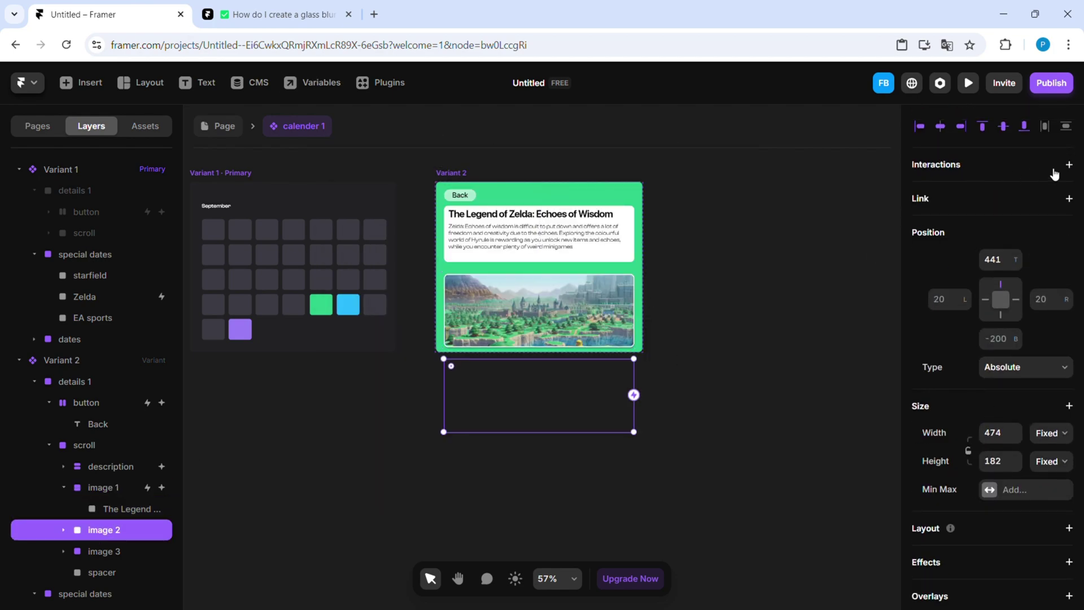
pyautogui.click(1069, 166)
pyautogui.click(1025, 214)
pyautogui.write('show image 2')
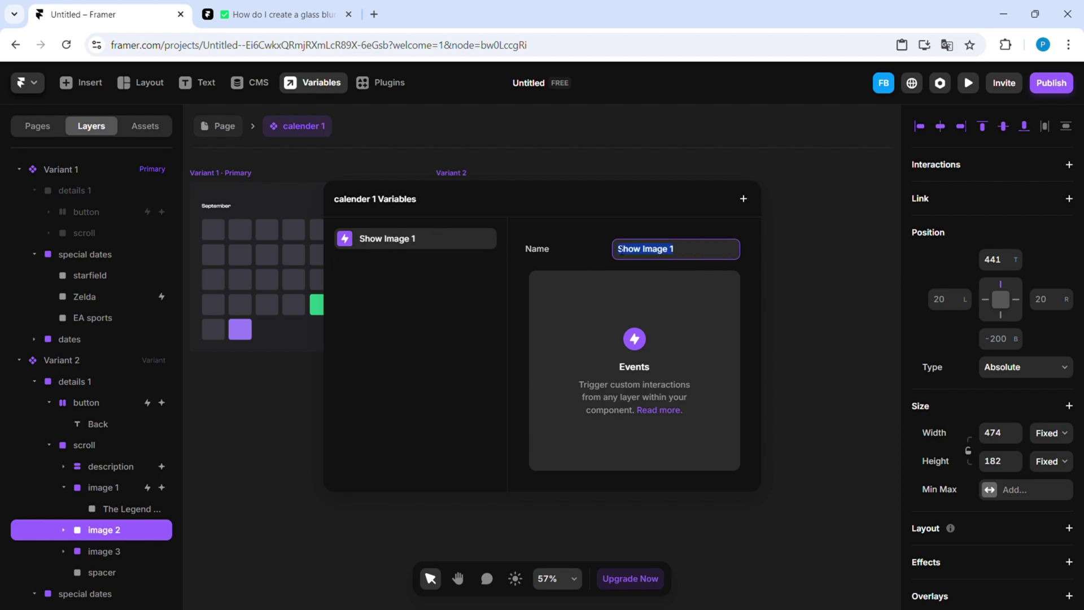
pyautogui.click(1069, 165)
pyautogui.click(1019, 208)
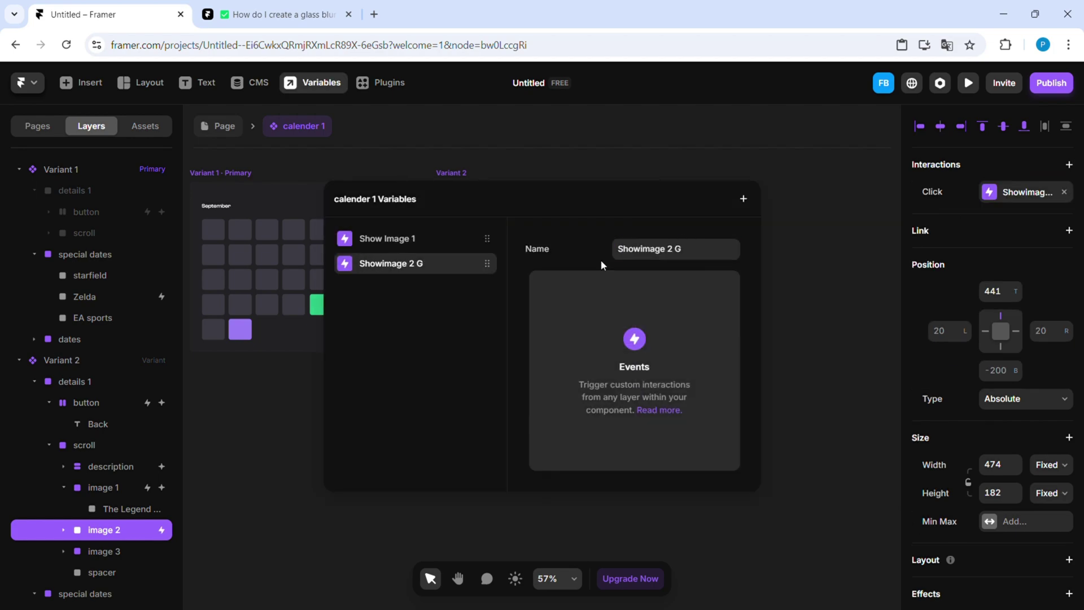
# Step: Add a click interaction to image 3 that triggers a new event named showimage3/g
pyautogui.click(790, 271)
pyautogui.click(104, 551)
pyautogui.click(1069, 165)
pyautogui.click(1022, 210)
pyautogui.write('showimage3/g')
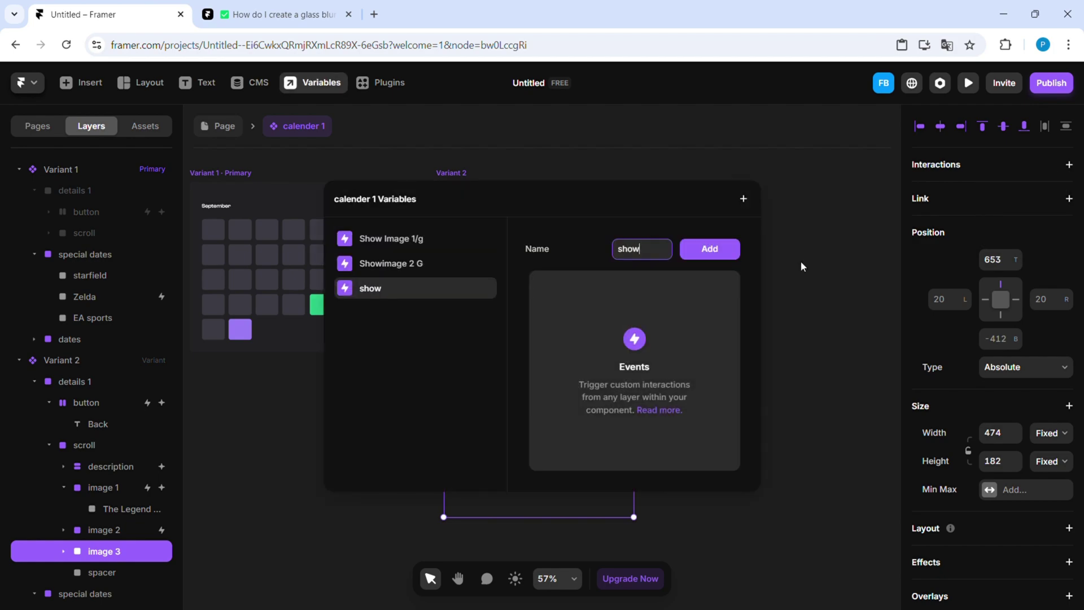
pyautogui.click(726, 256)
pyautogui.click(788, 305)
pyautogui.scroll(-1, 787, 306)
# Step: Preview the page, open the green Zelda date's card, scroll through its description and images, and leave the preview
pyautogui.click(213, 128)
pyautogui.hotkey('ctrl', '\\')
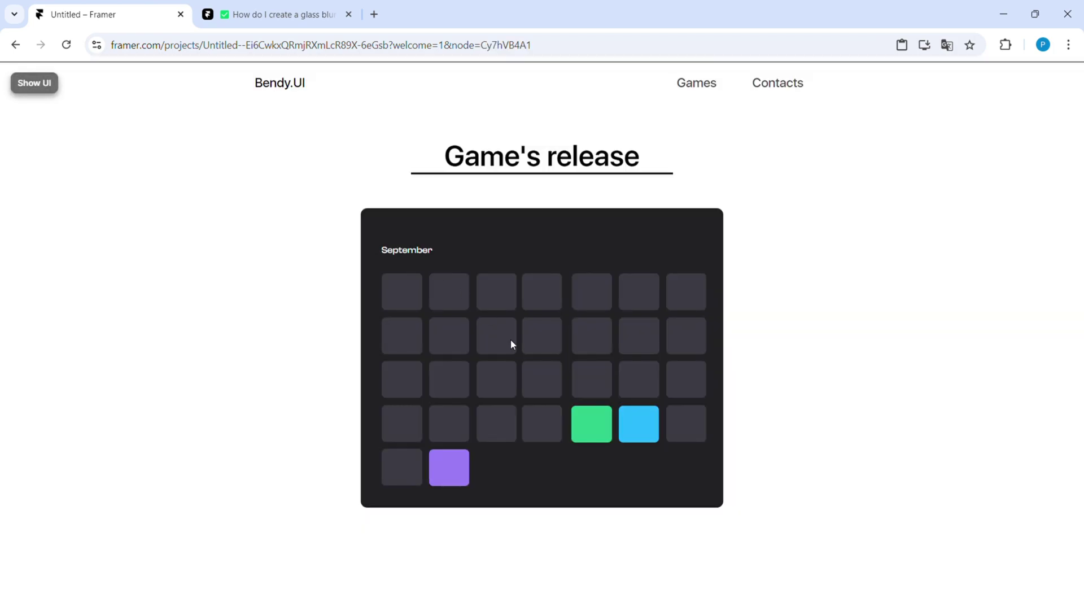
pyautogui.click(602, 433)
pyautogui.scroll(-5, 643, 399)
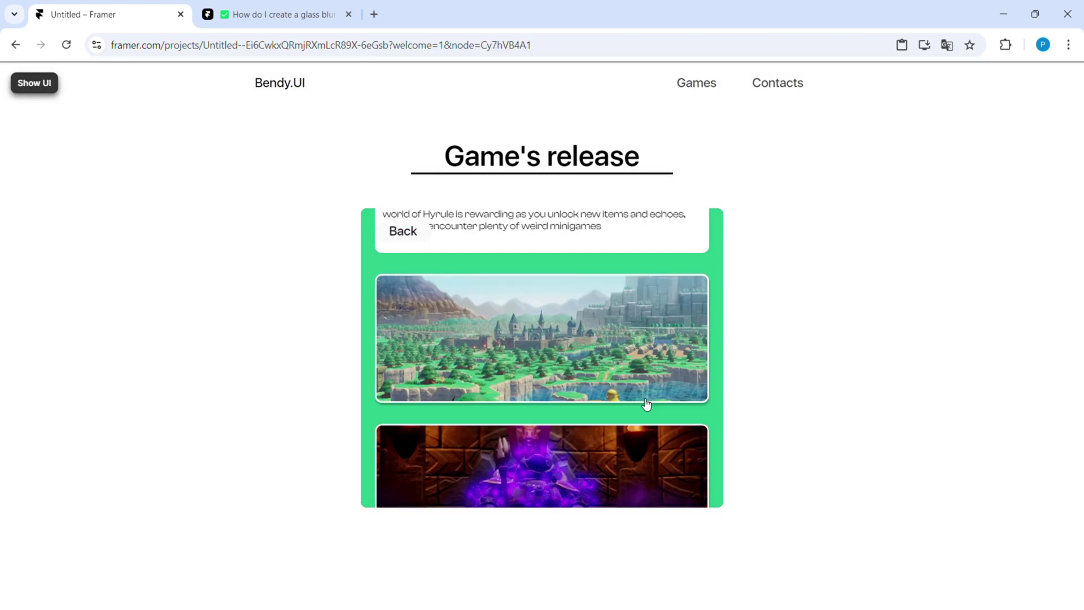
pyautogui.scroll(-2, 649, 405)
pyautogui.scroll(4, 648, 406)
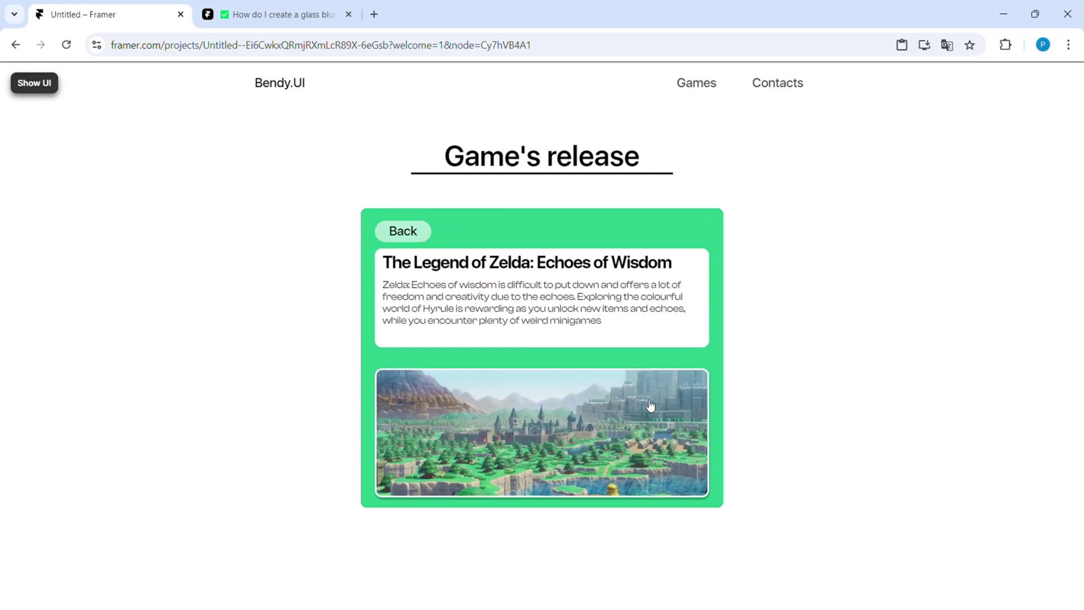
pyautogui.scroll(-4, 650, 406)
pyautogui.scroll(4, 650, 406)
pyautogui.scroll(-4, 650, 406)
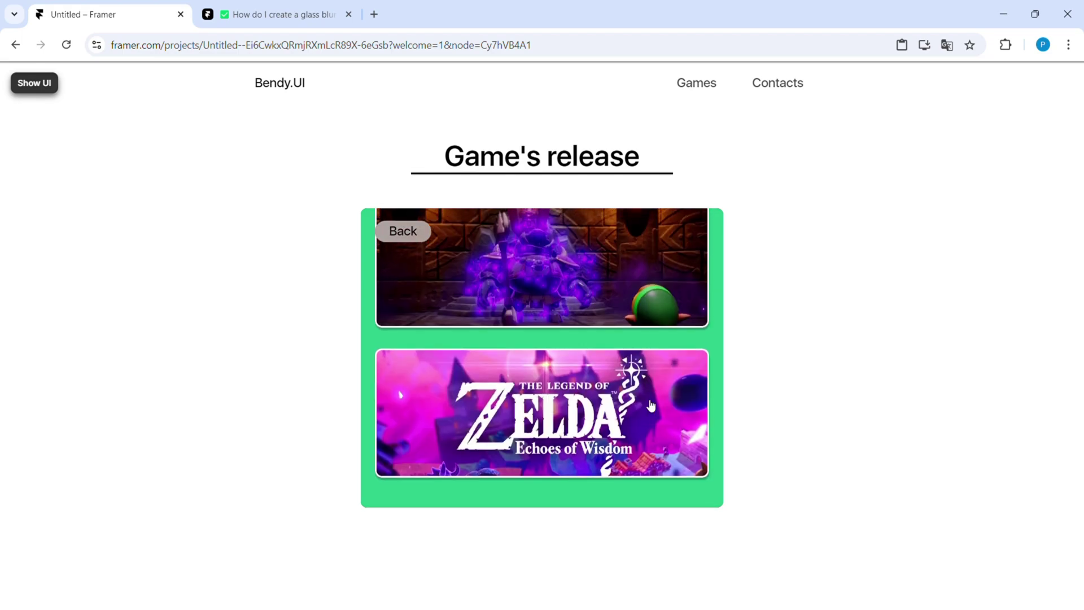
pyautogui.scroll(1, 650, 406)
pyautogui.scroll(3, 651, 405)
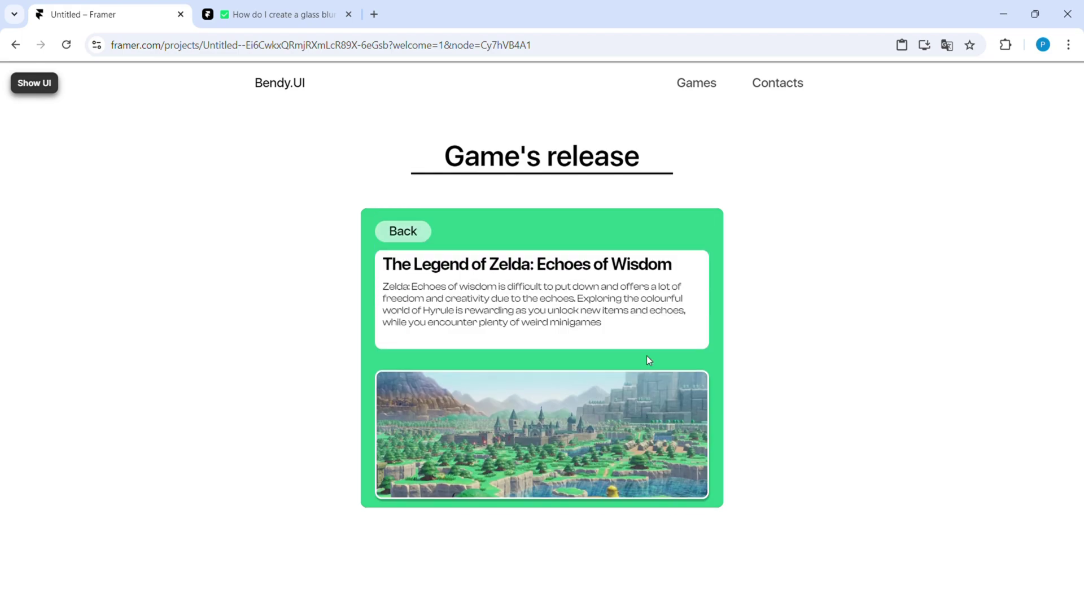
pyautogui.press('Escape')
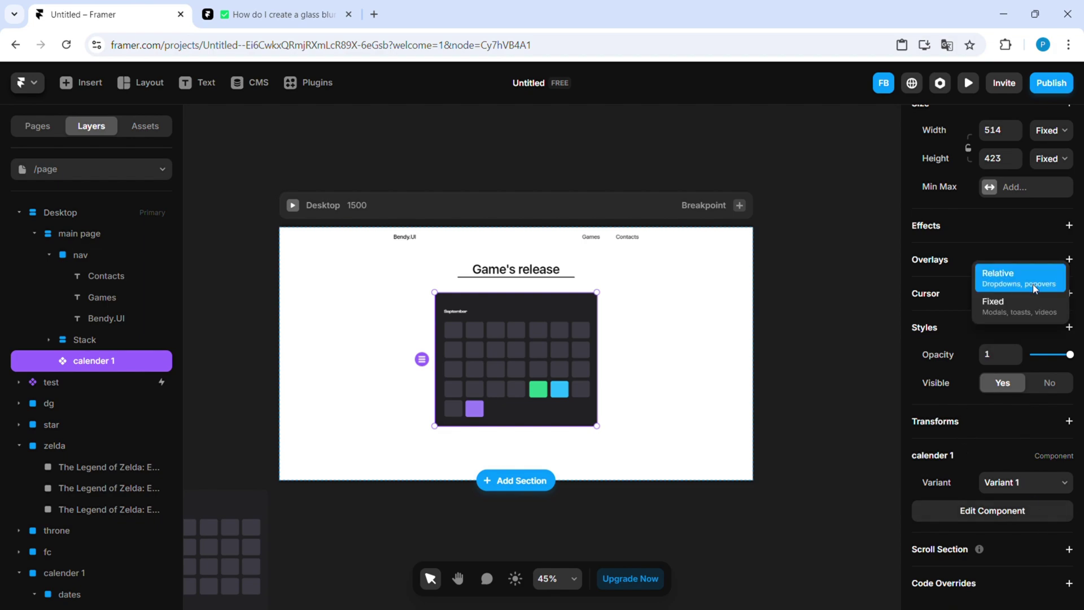
# Step: Add a fixed overlay to the calender 1 component and move the zelda image frame beside the Desktop frame
pyautogui.click(1022, 305)
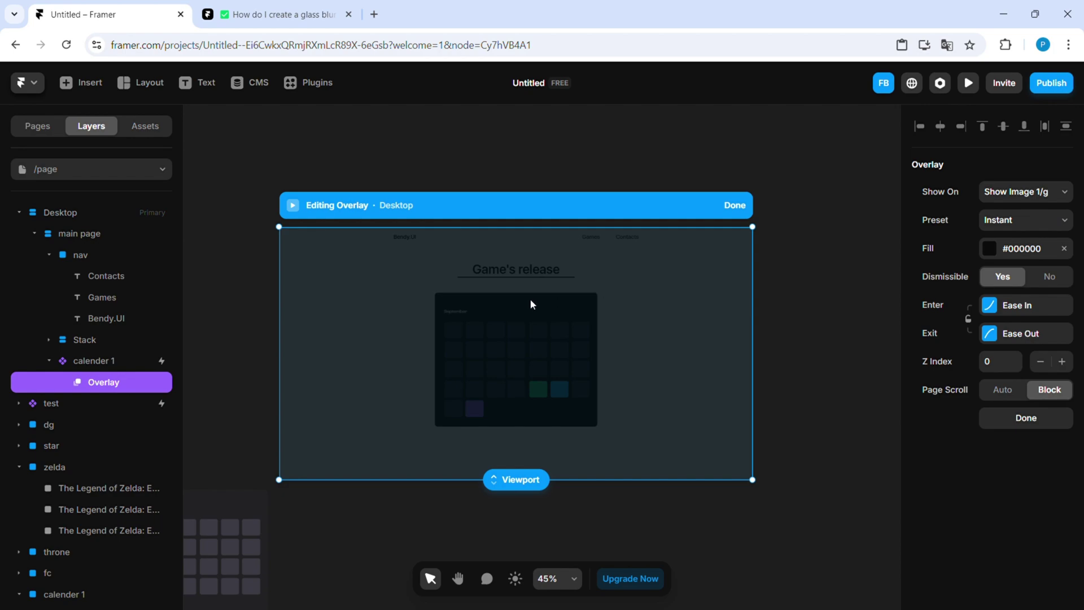
pyautogui.scroll(-2, 447, 323)
pyautogui.moveTo(443, 330); pyautogui.dragTo(715, 356)
pyautogui.scroll(-1, 715, 355)
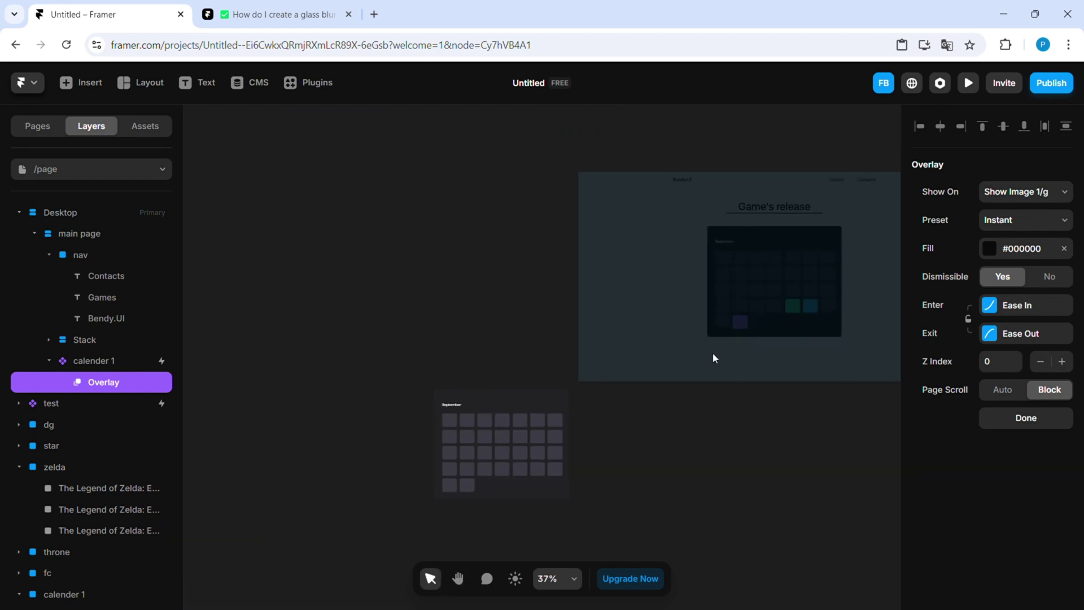
pyautogui.scroll(-4, 712, 358)
pyautogui.hscroll(-8, 452, 276)
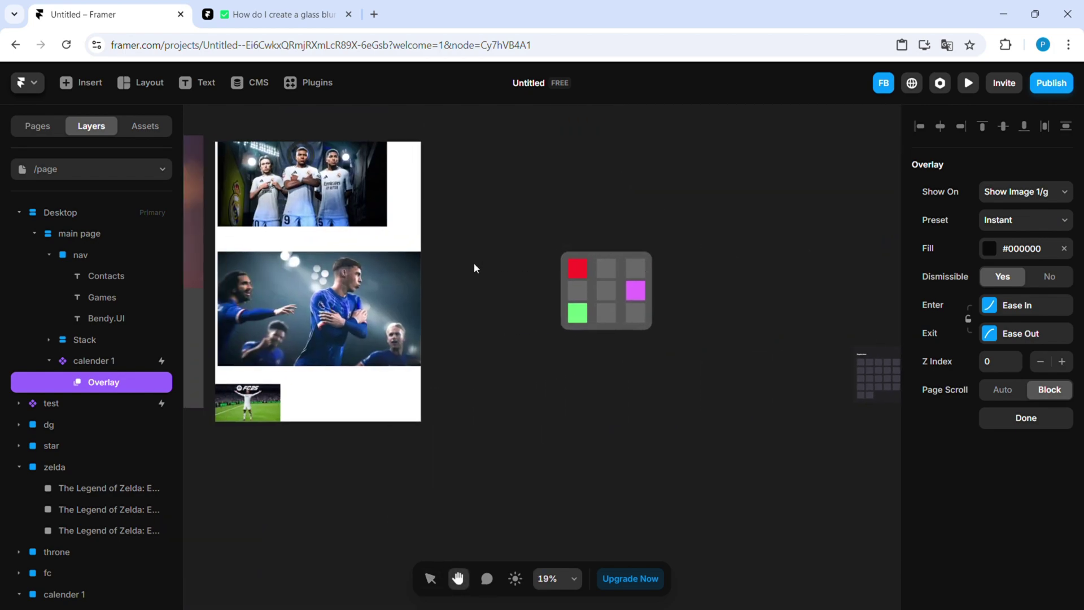
pyautogui.moveTo(474, 265); pyautogui.dragTo(585, 277)
pyautogui.click(306, 340)
pyautogui.scroll(-2, 308, 338)
pyautogui.click(219, 232)
pyautogui.hotkey('ctrl', 'x')
pyautogui.click(103, 382)
pyautogui.hotkey('ctrl', 'v')
pyautogui.scroll(1, 586, 289)
# Step: Copy the Hyrule landscape image from the zelda frame and paste it into the new overlay
pyautogui.click(106, 570)
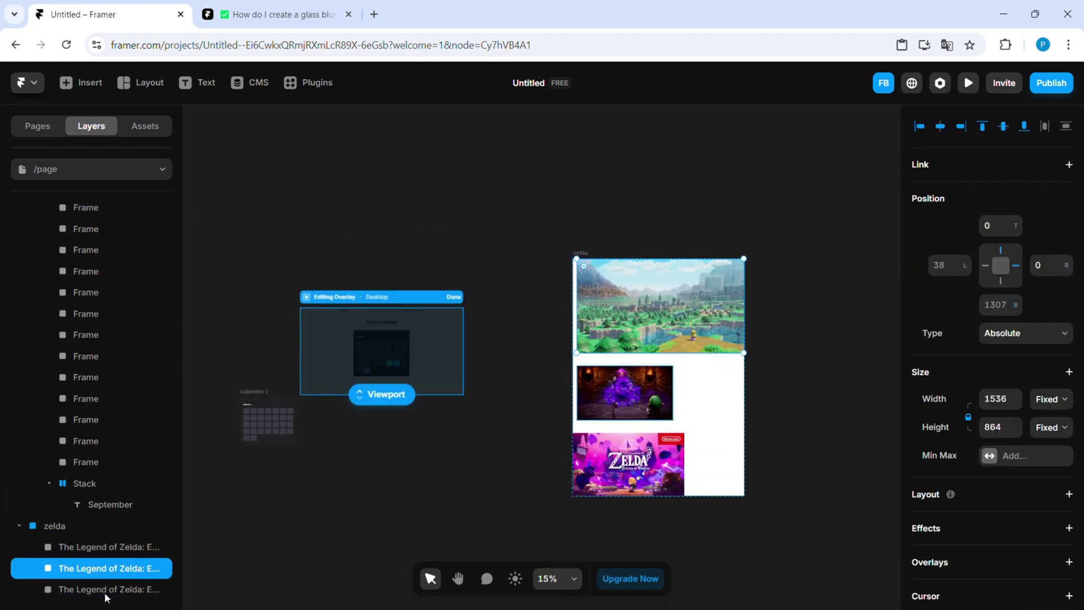
pyautogui.click(120, 569)
pyautogui.hotkey('ctrl', 'c')
pyautogui.scroll(4, 299, 382)
pyautogui.click(452, 322)
pyautogui.hotkey('ctrl', 'v')
# Step: Centre the landscape image in the overlay at about 697 × 392, with rounded corners and a white border
pyautogui.moveTo(618, 451); pyautogui.dragTo(516, 395)
pyautogui.scroll(1, 565, 372)
pyautogui.moveTo(575, 374); pyautogui.dragTo(582, 381)
pyautogui.scroll(-5, 954, 480)
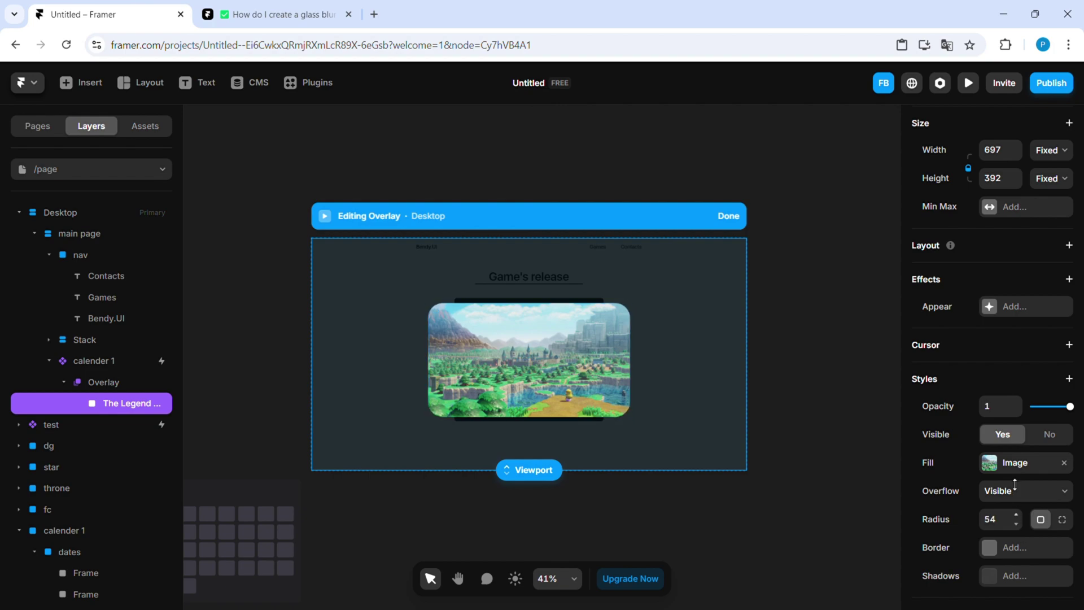
pyautogui.scroll(-3, 1017, 509)
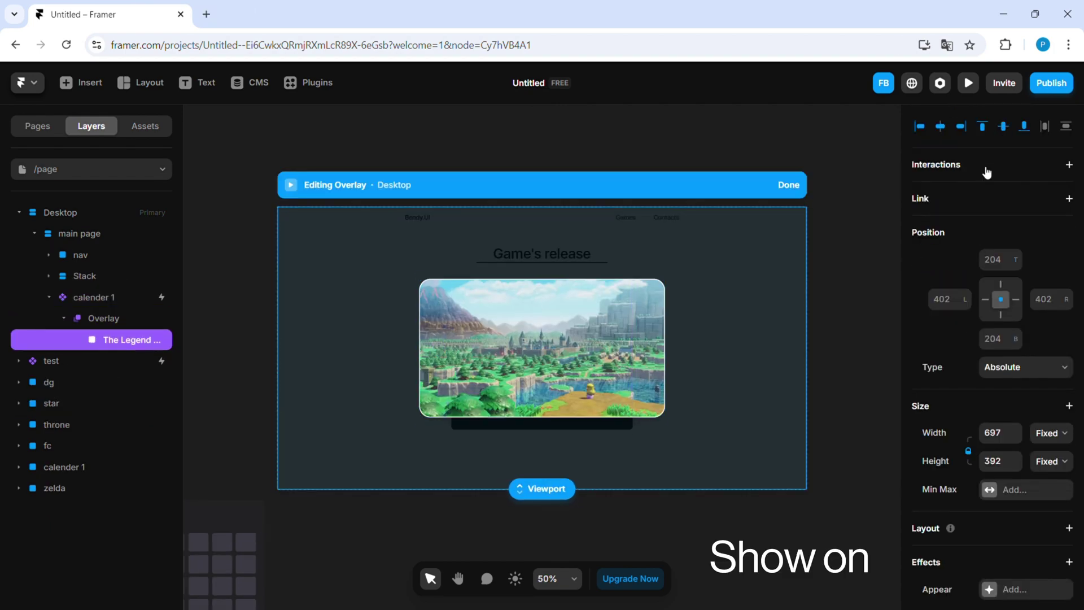
# Step: Set the landscape overlay's preset to Fade In and finish editing the overlay
pyautogui.click(715, 195)
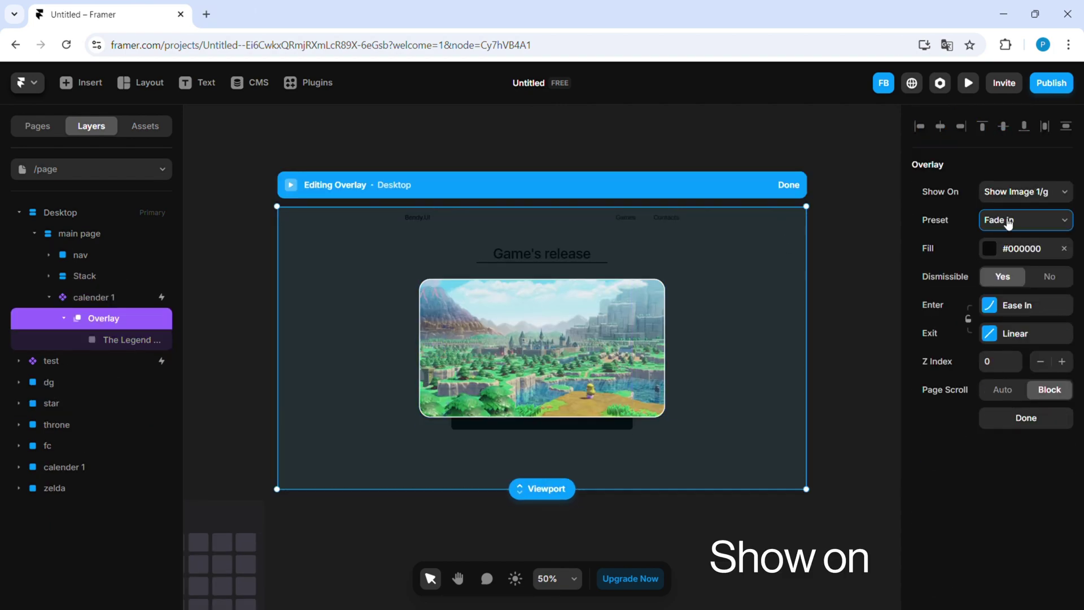
pyautogui.click(840, 187)
# Step: Preview the Zelda card and check that its landscape image opens the enlarged overlay and can be dismissed
pyautogui.click(969, 83)
pyautogui.click(35, 83)
pyautogui.click(593, 408)
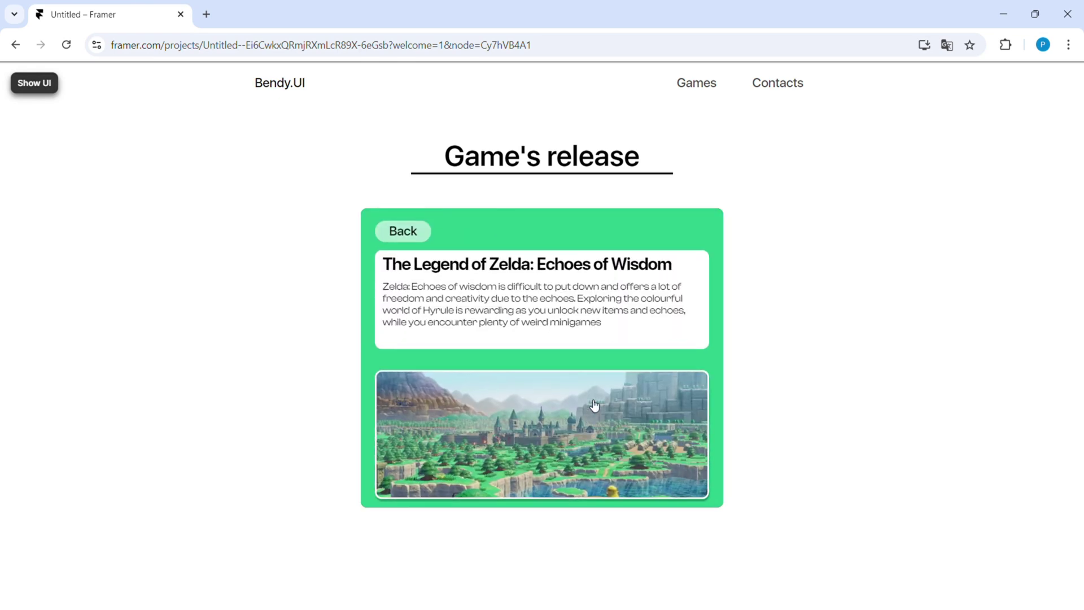
pyautogui.click(403, 232)
pyautogui.click(589, 418)
pyautogui.scroll(-5, 610, 367)
pyautogui.scroll(3, 594, 364)
pyautogui.click(594, 366)
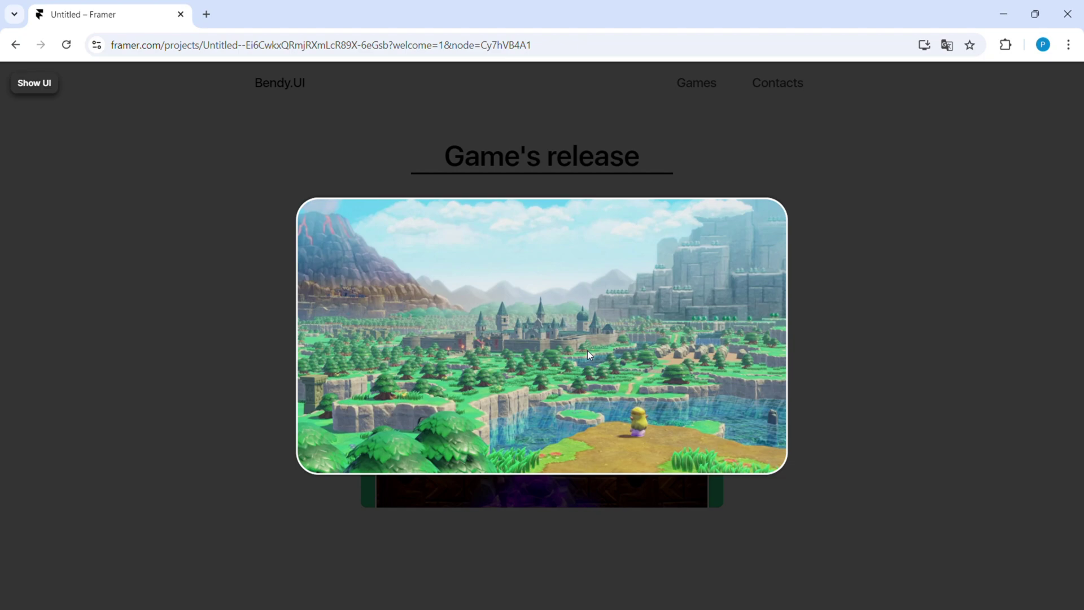
pyautogui.click(853, 324)
pyautogui.click(619, 356)
pyautogui.click(880, 315)
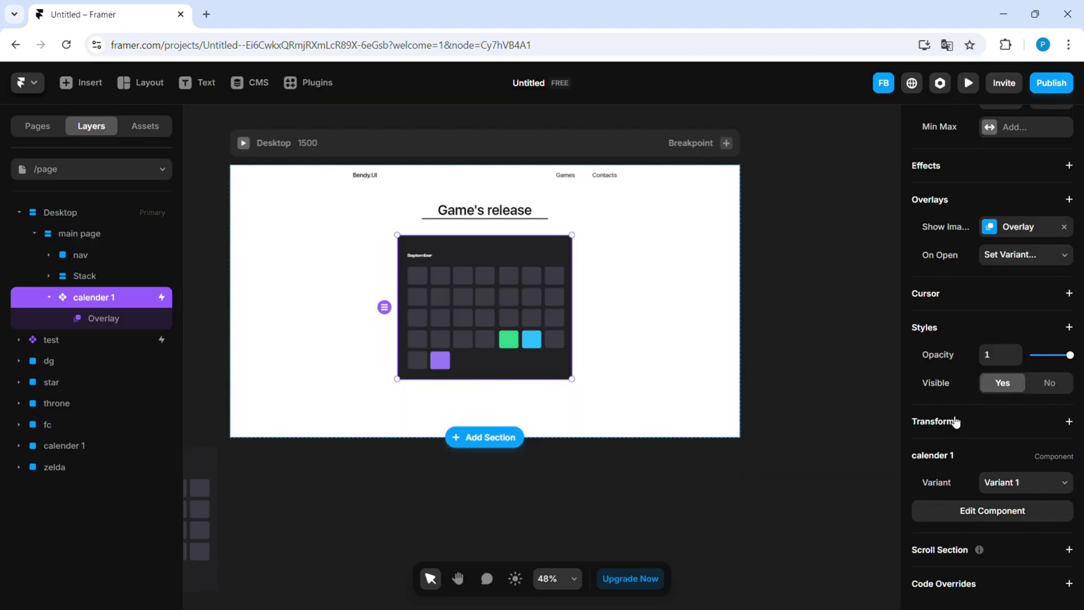
# Step: Add a second fixed overlay to calender 1 and paste the throne-room image from the zelda frame into it
pyautogui.click(1046, 202)
pyautogui.moveTo(271, 426); pyautogui.dragTo(874, 390)
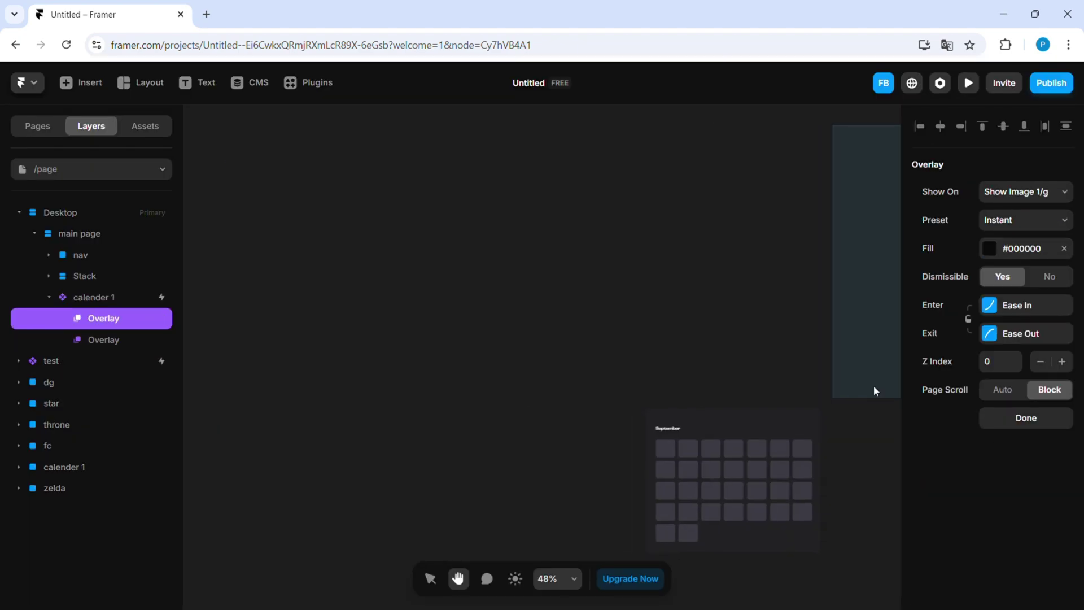
pyautogui.scroll(-5, 523, 357)
pyautogui.scroll(-2, 523, 357)
pyautogui.moveTo(881, 339); pyautogui.dragTo(746, 328)
pyautogui.click(648, 286)
pyautogui.scroll(4, 195, 280)
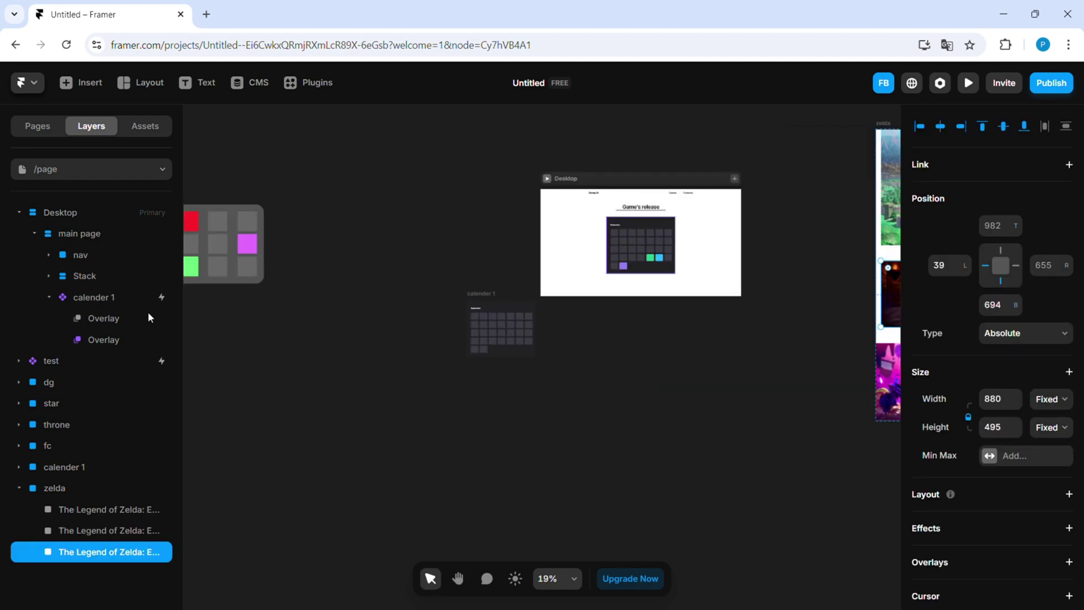
pyautogui.click(148, 315)
pyautogui.hotkey('ctrl', 'v')
# Step: Centre the throne-room image in the overlay and give it a solid #FFFFFF border and rounded corners
pyautogui.scroll(5, 790, 212)
pyautogui.scroll(-5, 1011, 431)
pyautogui.click(1015, 384)
pyautogui.click(830, 413)
pyautogui.moveTo(751, 248); pyautogui.dragTo(718, 214)
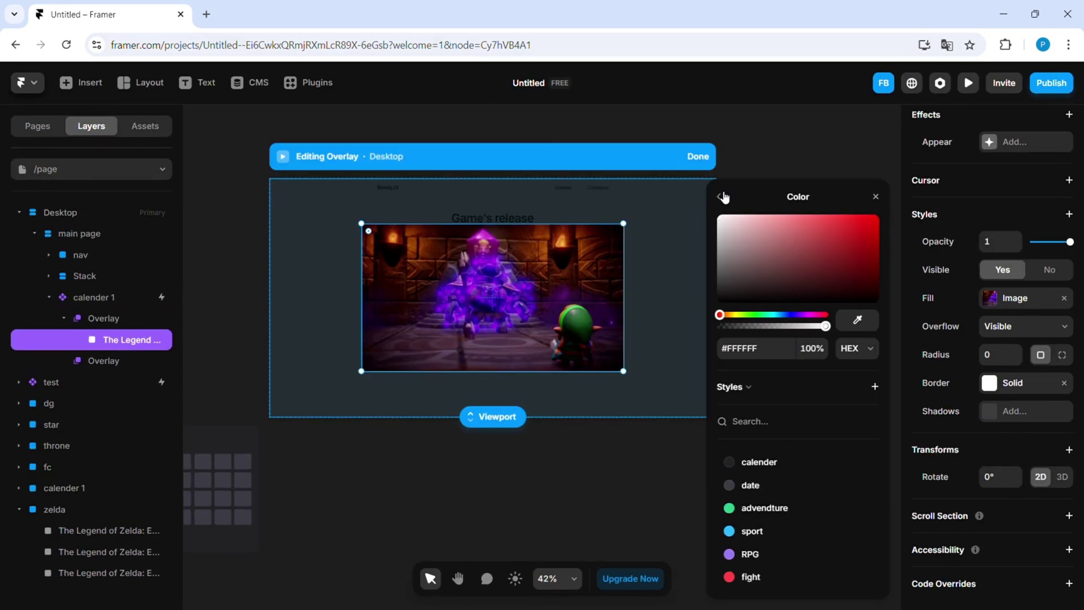
pyautogui.click(724, 198)
pyautogui.click(1002, 357)
pyautogui.scroll(2, 649, 271)
pyautogui.scroll(5, 986, 264)
# Step: Set the throne-room overlay to show on the Showimage 2 G event and finish editing it
pyautogui.click(746, 272)
pyautogui.click(1031, 192)
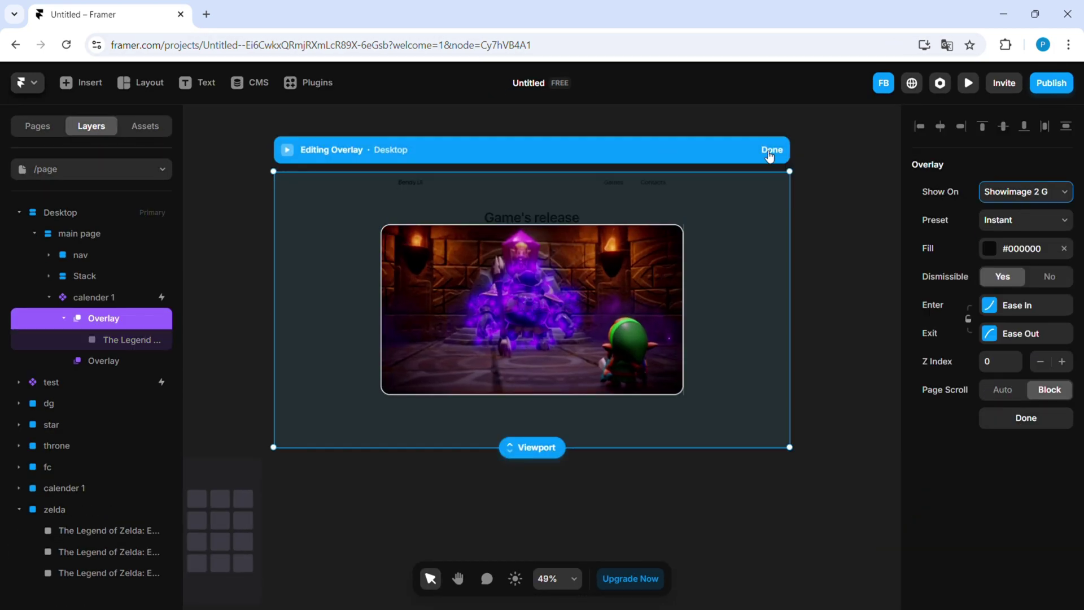
pyautogui.click(771, 155)
# Step: Preview the page, open the Zelda card, test an image's overlay, and leave the preview
pyautogui.click(969, 83)
pyautogui.click(591, 421)
pyautogui.click(615, 374)
pyautogui.press('Escape')
# Step: Add a third fixed overlay to calender 1 and paste the Zelda title artwork from the zelda frame into it
pyautogui.click(598, 361)
pyautogui.click(1069, 315)
pyautogui.click(1023, 350)
pyautogui.scroll(-3, 708, 308)
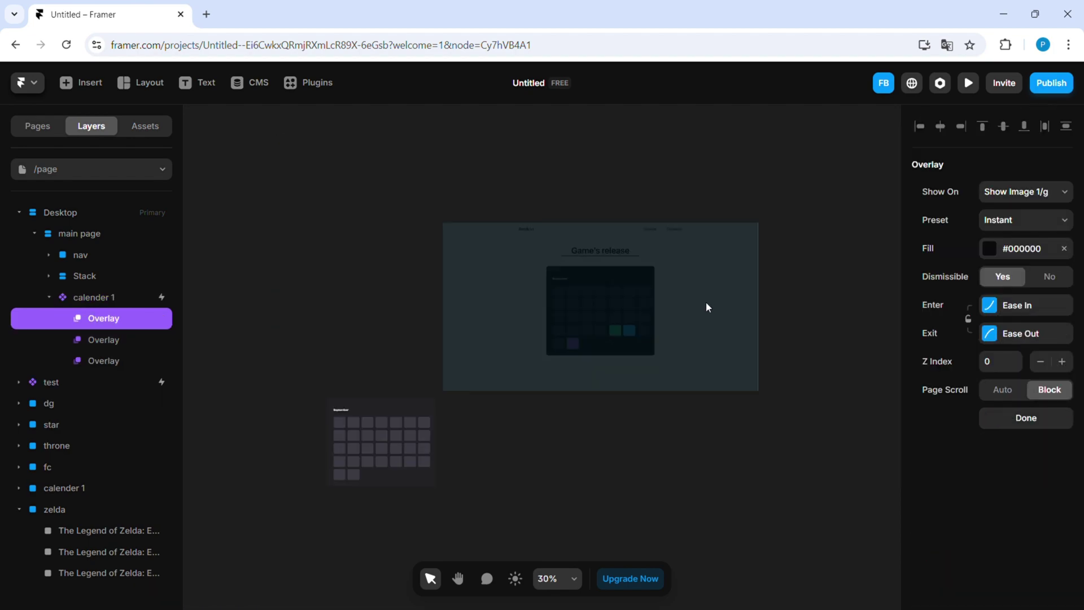
pyautogui.moveTo(869, 310); pyautogui.dragTo(512, 319)
pyautogui.click(698, 452)
pyautogui.moveTo(357, 226); pyautogui.dragTo(404, 226)
pyautogui.hotkey('ctrl', 'v')
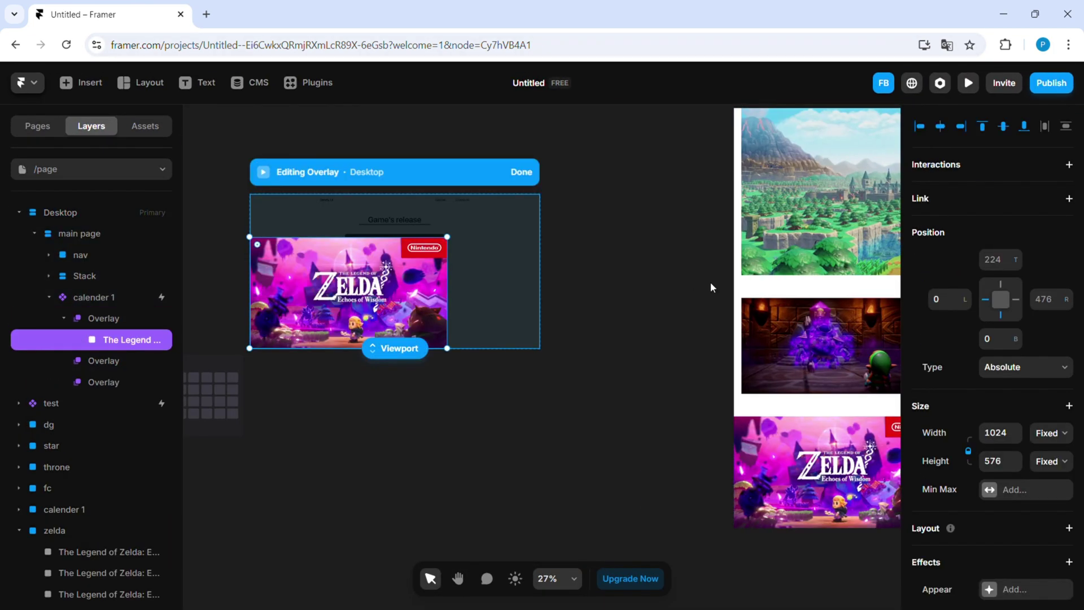
# Step: Resize and centre the title artwork in the overlay, giving it a solid #FFFFFF border 3 wide and rounded corners
pyautogui.moveTo(493, 326); pyautogui.dragTo(479, 319)
pyautogui.scroll(-8, 988, 384)
pyautogui.click(1014, 383)
pyautogui.click(795, 422)
pyautogui.click(719, 223)
pyautogui.click(723, 196)
pyautogui.click(822, 446)
pyautogui.click(822, 446)
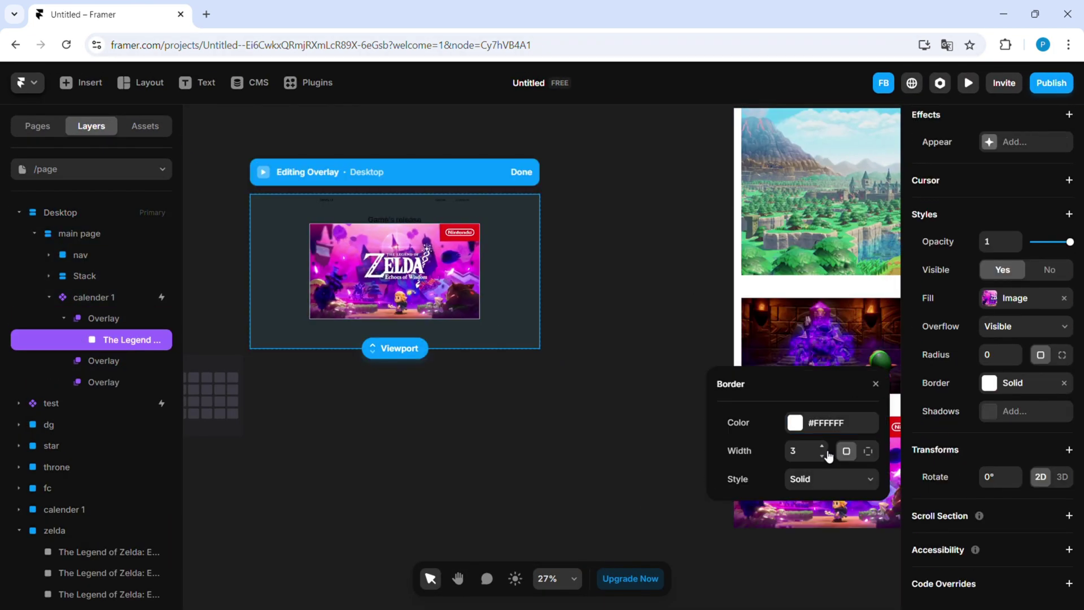
pyautogui.click(1022, 360)
# Step: Set the title artwork overlay to show on the showimage3/g event and finish editing it
pyautogui.scroll(8, 1022, 361)
pyautogui.click(455, 182)
pyautogui.click(605, 266)
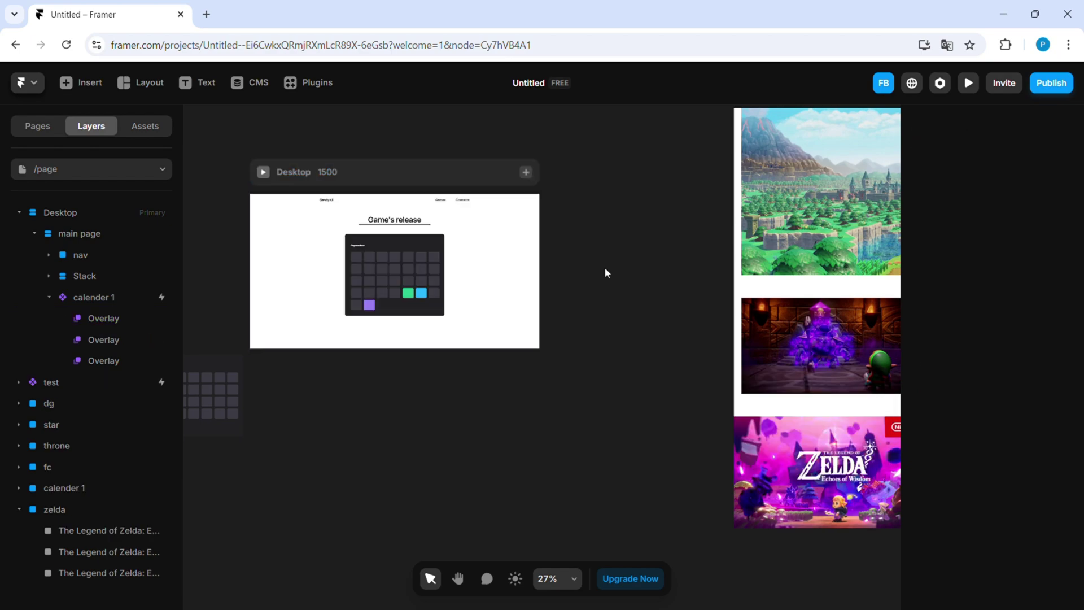
# Step: Preview the page, open the Zelda card, and check that the title artwork opens its overlay and can be dismissed
pyautogui.moveTo(605, 267); pyautogui.dragTo(673, 307)
pyautogui.click(331, 213)
pyautogui.click(331, 213)
pyautogui.click(595, 432)
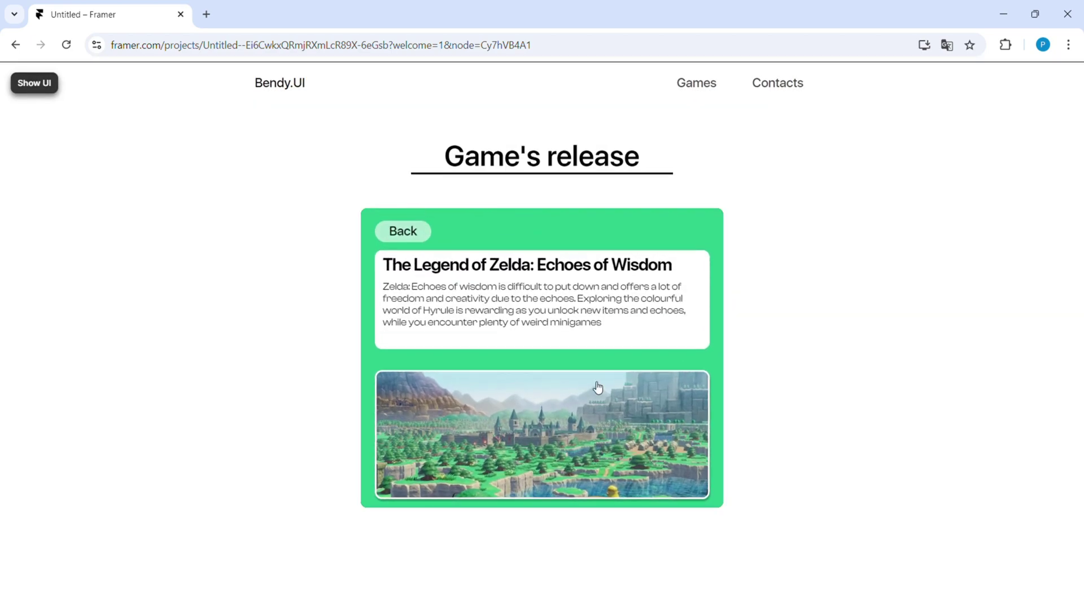
pyautogui.scroll(-4, 596, 383)
pyautogui.scroll(-2, 596, 383)
pyautogui.click(592, 367)
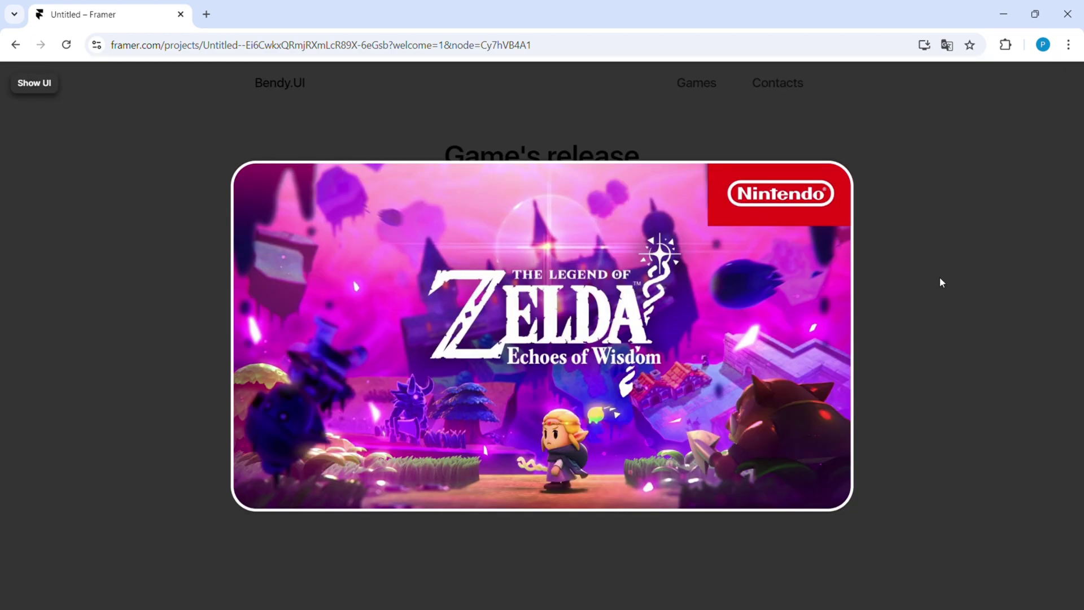
pyautogui.click(939, 277)
# Step: Test the throne-room and landscape image overlays, return to the calendar with Back, and leave the preview
pyautogui.scroll(2, 575, 378)
pyautogui.click(575, 380)
pyautogui.click(927, 310)
pyautogui.scroll(4, 592, 294)
pyautogui.click(594, 356)
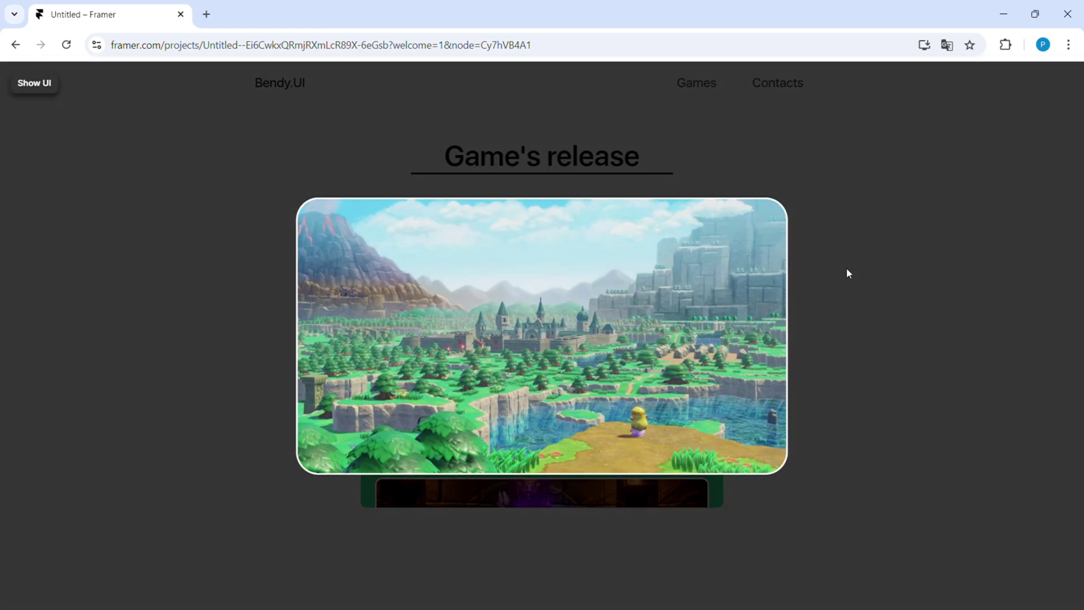
pyautogui.click(854, 271)
pyautogui.click(389, 233)
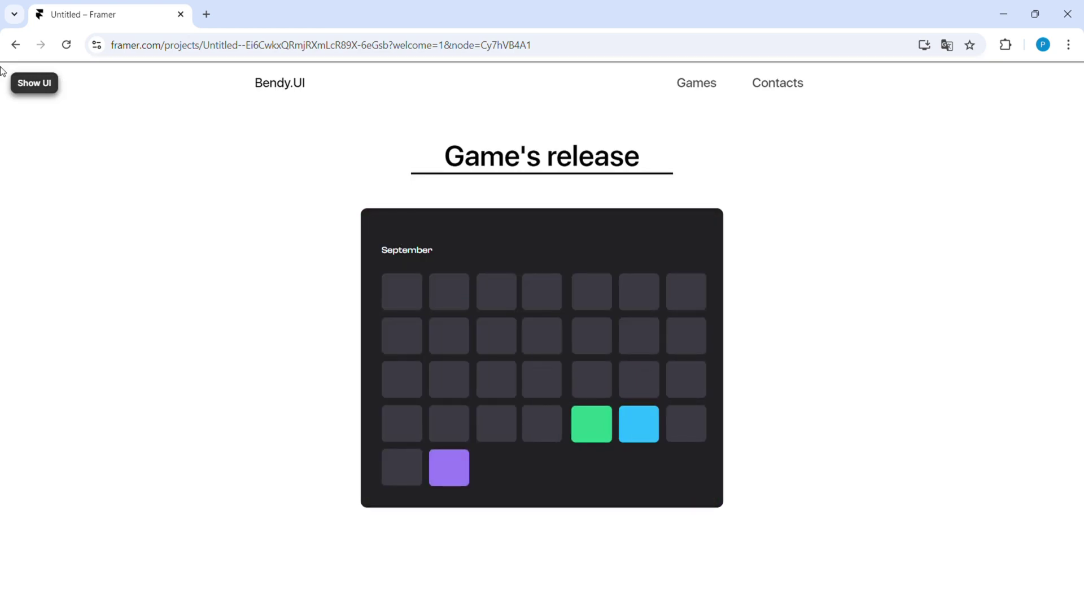
pyautogui.press('Escape')
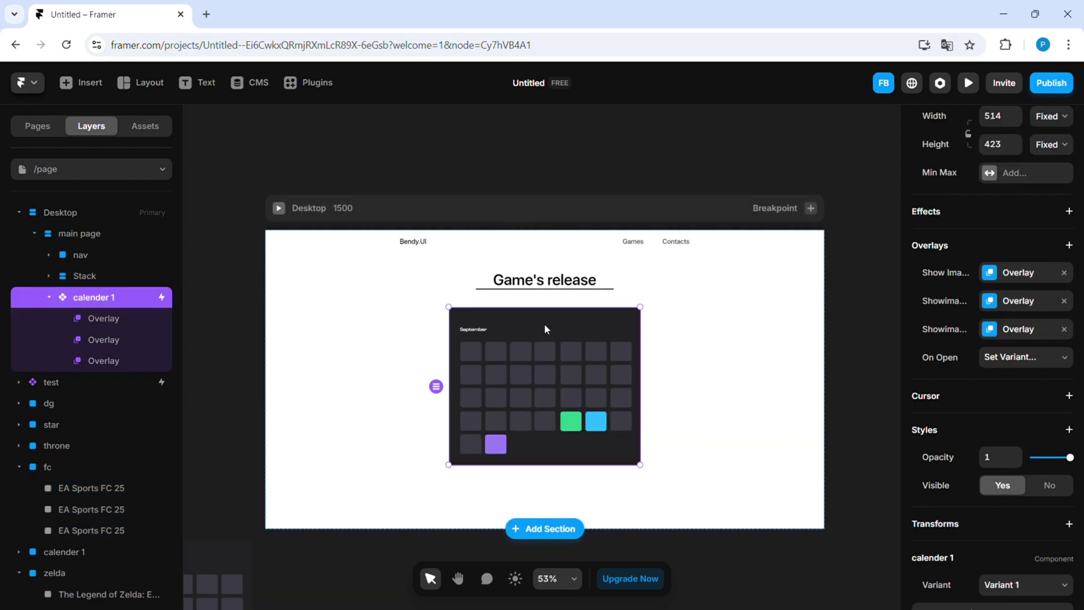
# Step: Open the calender 1 component and create Variant 3 from the calendar variant
pyautogui.doubleClick(544, 324)
pyautogui.hotkey('ctrl', 'd')
pyautogui.hotkey('ctrl', 'd')
pyautogui.hotkey('ctrl', 'z')
pyautogui.scroll(3, 473, 402)
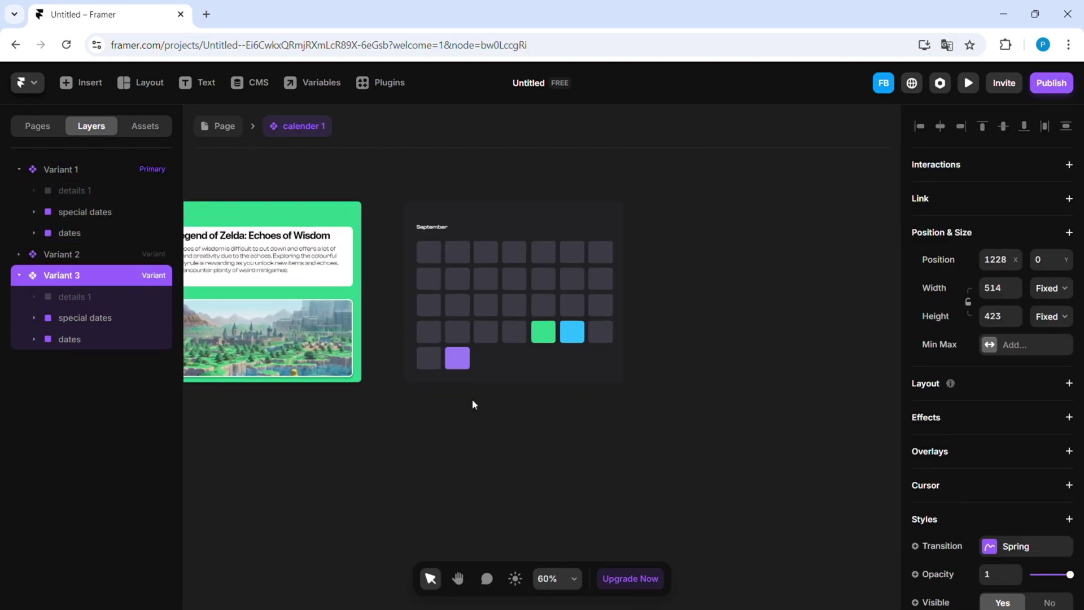
# Step: Bring the fc image frame into the component and place it well to the right of Variant 3
pyautogui.scroll(-3, 497, 384)
pyautogui.hotkey('ctrl', 'd')
pyautogui.press('Delete')
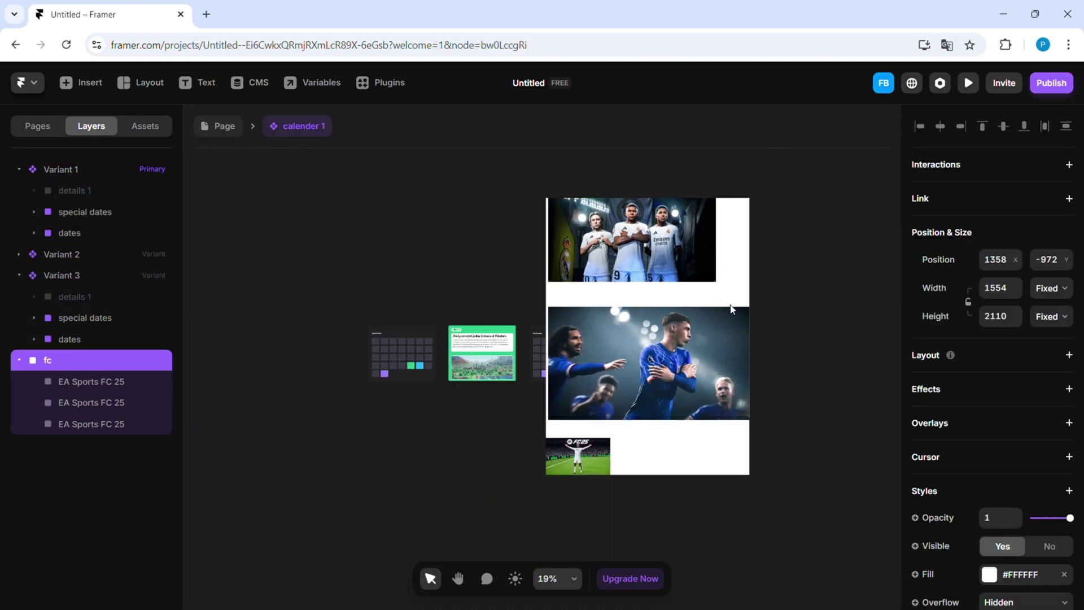
pyautogui.scroll(8, 592, 370)
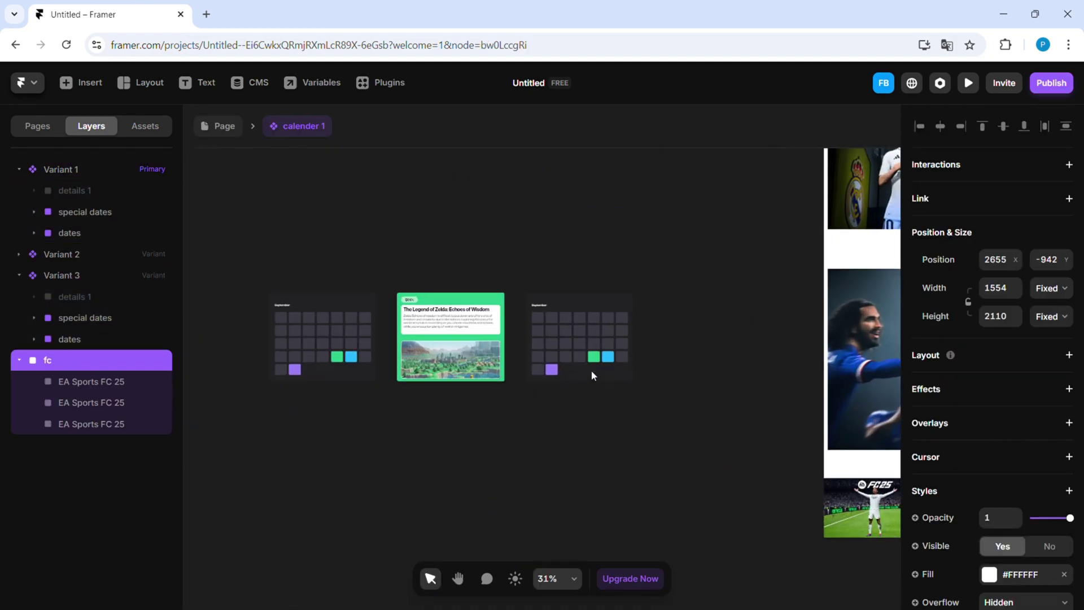
# Step: Enlarge the blue EA sports date in Variant 3 to cover the whole card, and select the Zelda date
pyautogui.click(638, 365)
pyautogui.moveTo(623, 350); pyautogui.dragTo(470, 210)
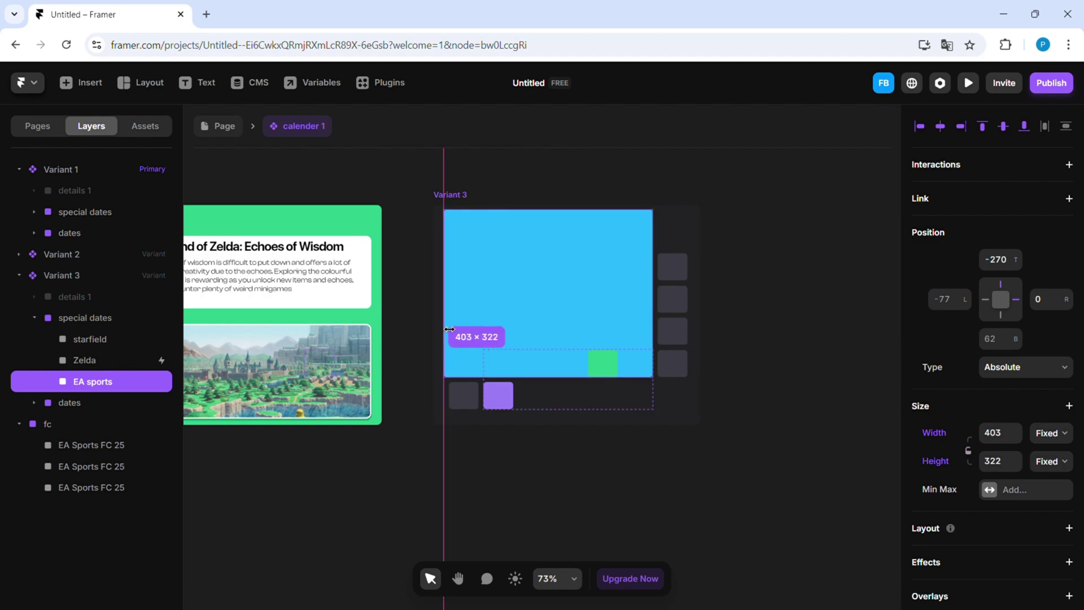
pyautogui.click(108, 357)
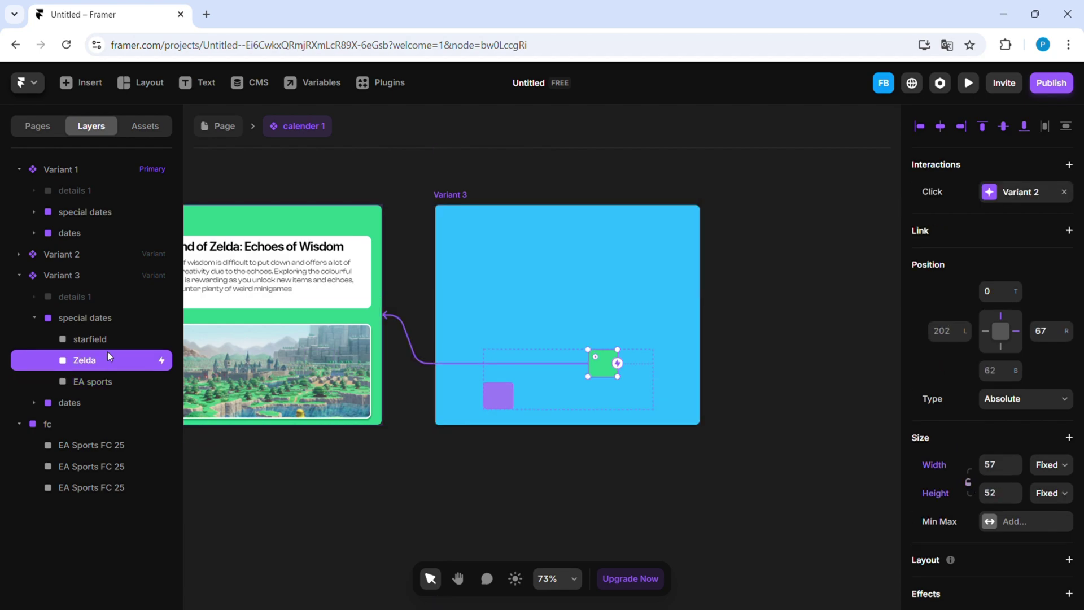
# Step: Select the starfield date in Variant 3 and the details card in Variant 2
pyautogui.click(91, 339)
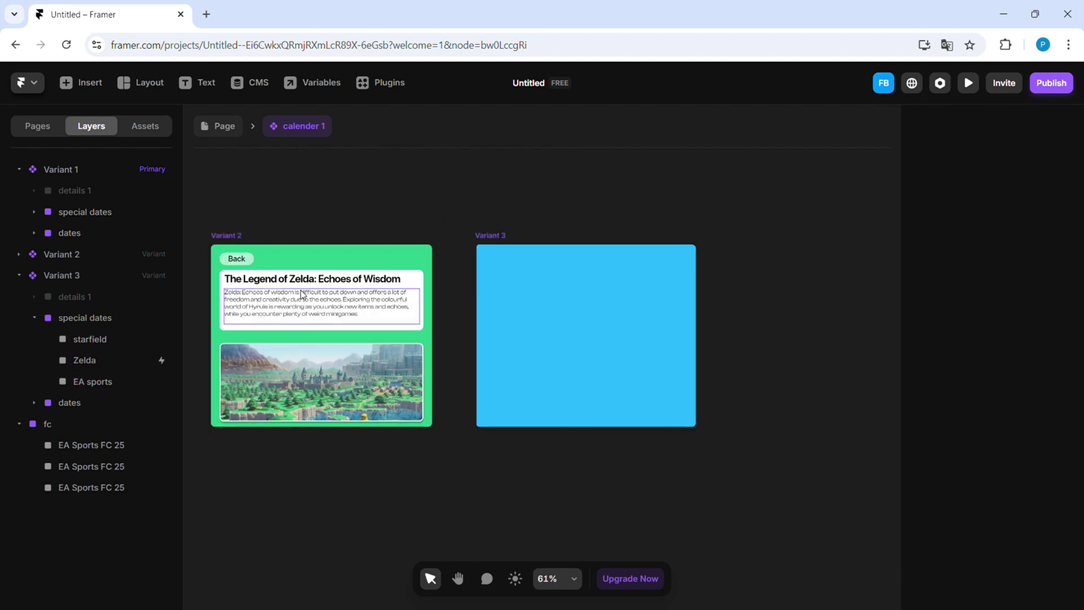
pyautogui.click(246, 265)
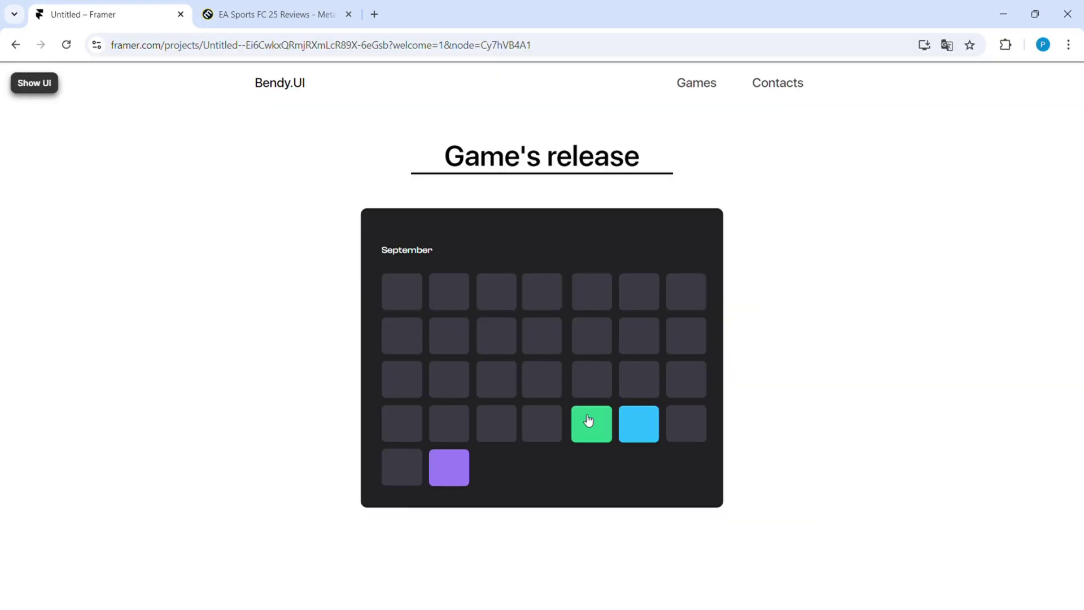
# Step: Test the blue EA Sports date and its Back button in the preview, reopen the card, and leave the preview
pyautogui.click(653, 428)
pyautogui.click(403, 231)
pyautogui.click(641, 424)
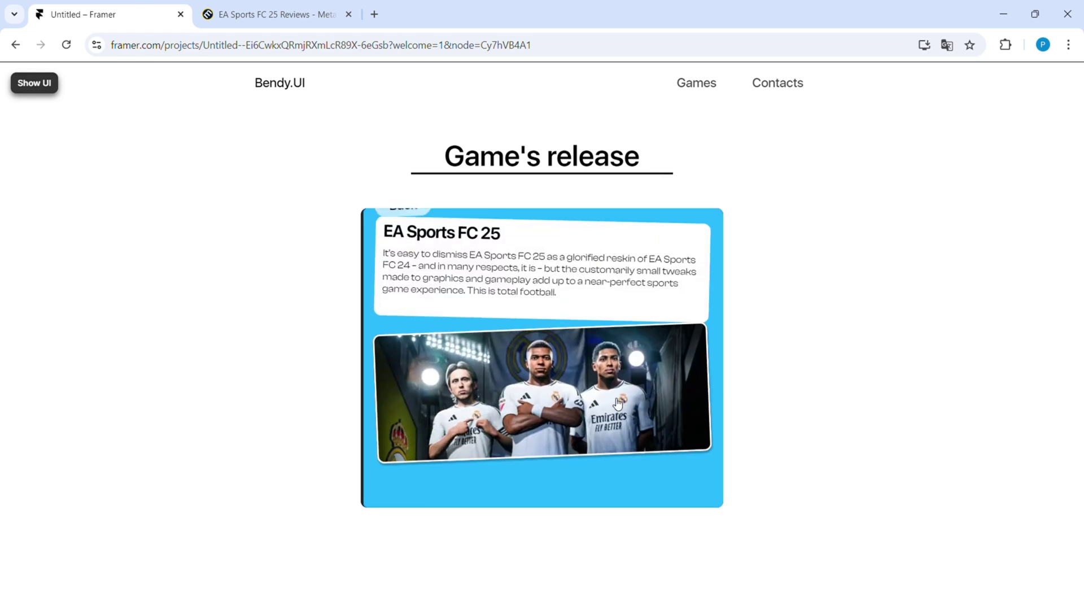
pyautogui.click(26, 86)
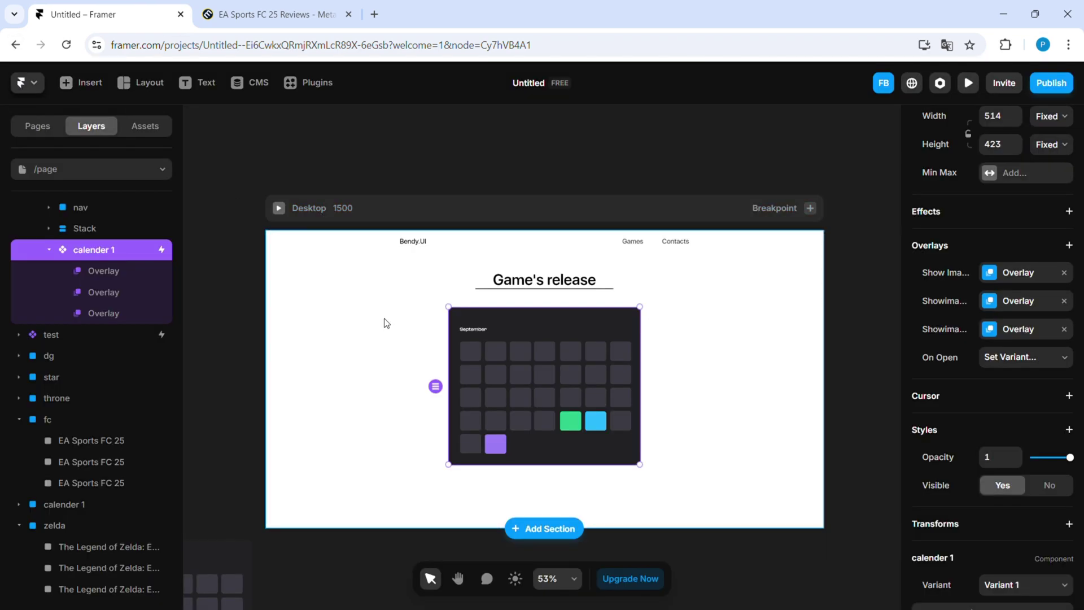
# Step: Open the calender 1 component for editing and find the layers of Variant 3
pyautogui.doubleClick(525, 361)
pyautogui.moveTo(648, 327); pyautogui.dragTo(237, 307)
pyautogui.click(84, 228)
pyautogui.click(92, 504)
pyautogui.scroll(-4, 1028, 468)
pyautogui.scroll(-2, 463, 339)
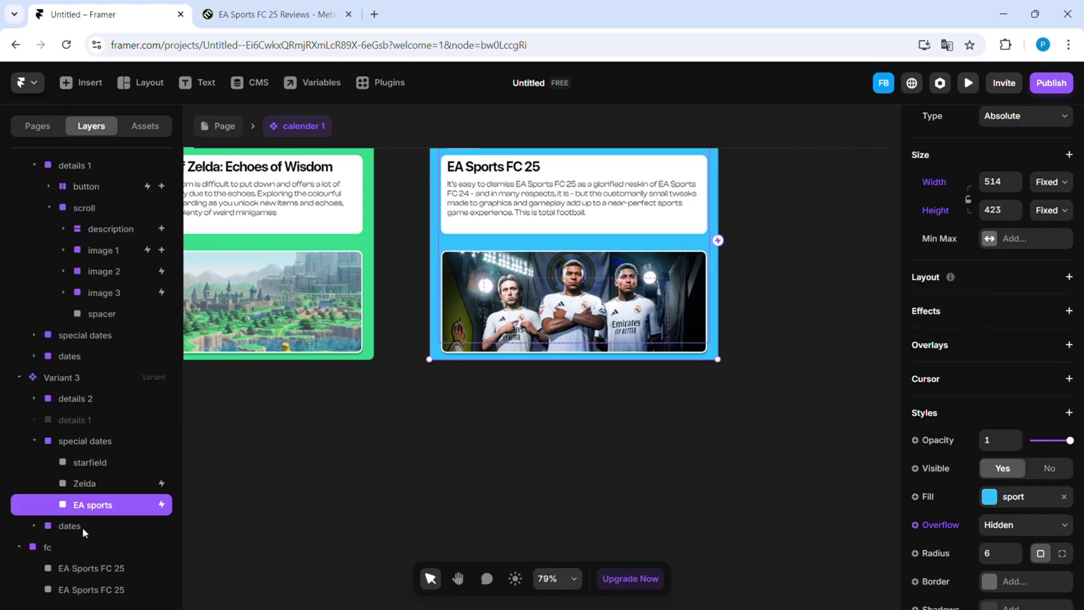
# Step: Expand details 2 in Variant 3, inspect its scroll content, and collapse the scroll layer
pyautogui.click(34, 399)
pyautogui.click(48, 435)
pyautogui.click(104, 498)
pyautogui.click(75, 392)
pyautogui.click(1026, 421)
pyautogui.click(49, 435)
pyautogui.scroll(-5, 542, 339)
# Step: Copy the second EA Sports FC 25 picture from the fc frame into image 2 of Variant 3 and align it right
pyautogui.click(756, 255)
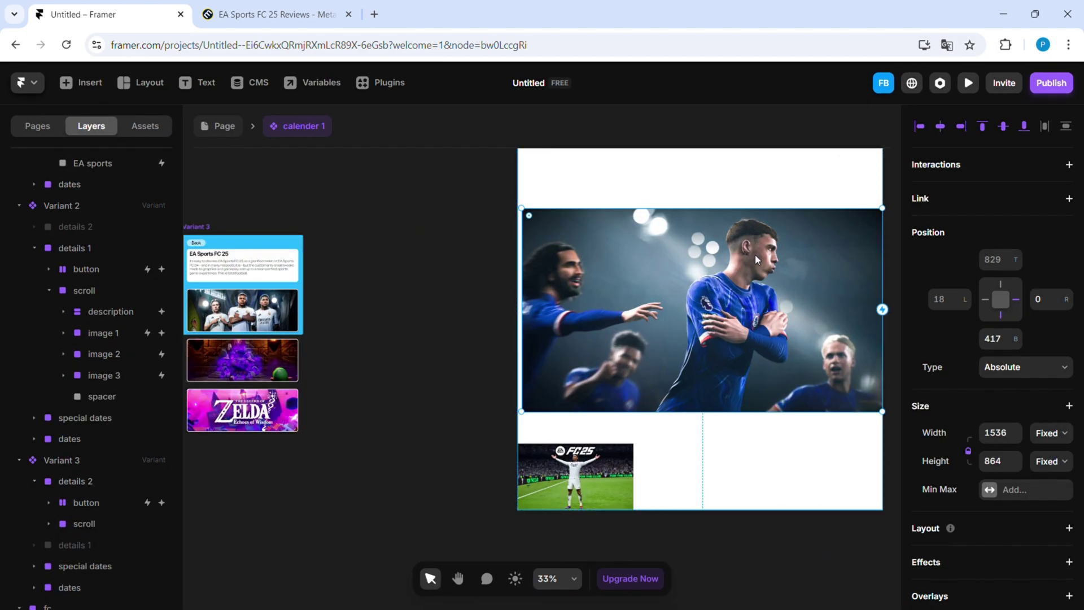
pyautogui.hotkey('ctrl', 'c')
pyautogui.scroll(1, 542, 339)
pyautogui.click(104, 296)
pyautogui.hotkey('ctrl', 'v')
pyautogui.click(962, 126)
# Step: Replace the Zelda picture in image 3 of Variant 3 with an EA Sports FC 25 picture and resize it to fit
pyautogui.scroll(5, 621, 407)
pyautogui.click(130, 484)
pyautogui.click(1028, 332)
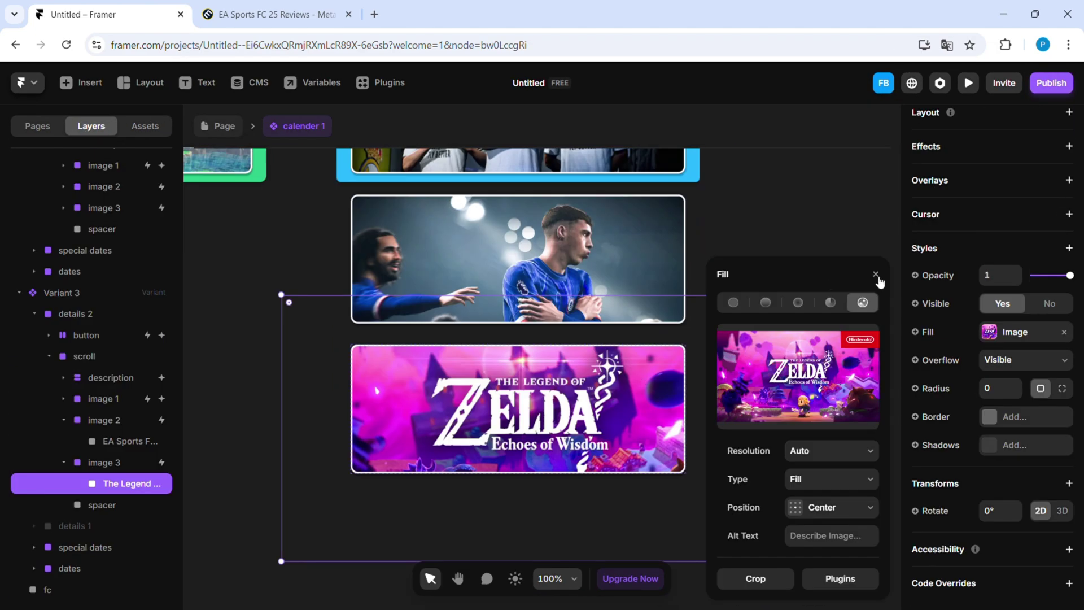
pyautogui.click(878, 276)
pyautogui.hotkey('ctrl', 'v')
pyautogui.moveTo(790, 573); pyautogui.dragTo(615, 493)
pyautogui.doubleClick(127, 399)
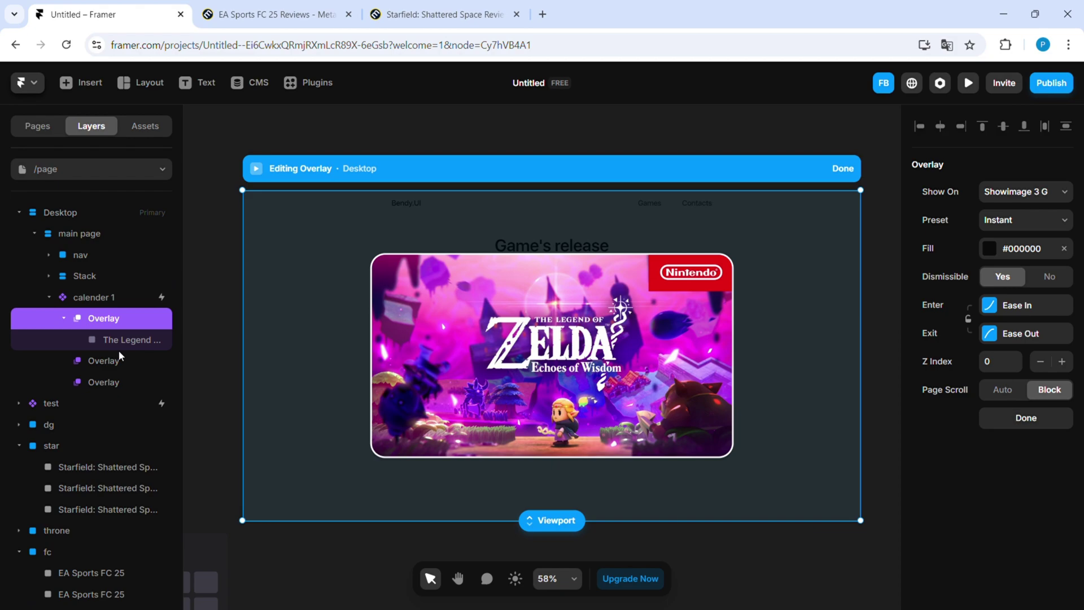
# Step: Name the calender 1 image overlays with consecutive numbers up to 7 and shrink the Throne and Liberty picture for overlay 7
pyautogui.doubleClick(130, 342)
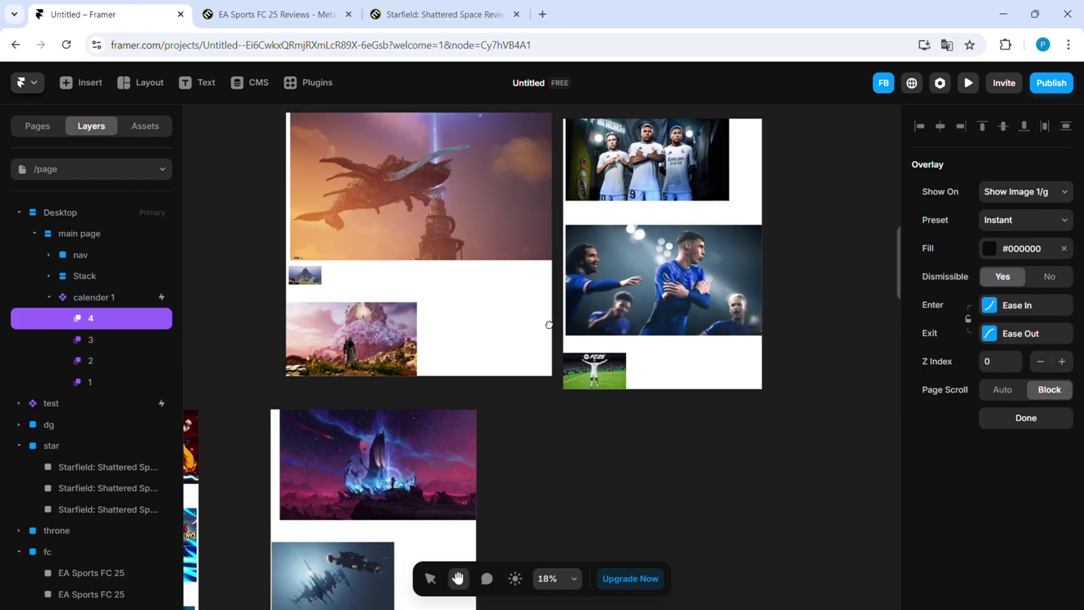
pyautogui.moveTo(549, 325); pyautogui.dragTo(407, 360)
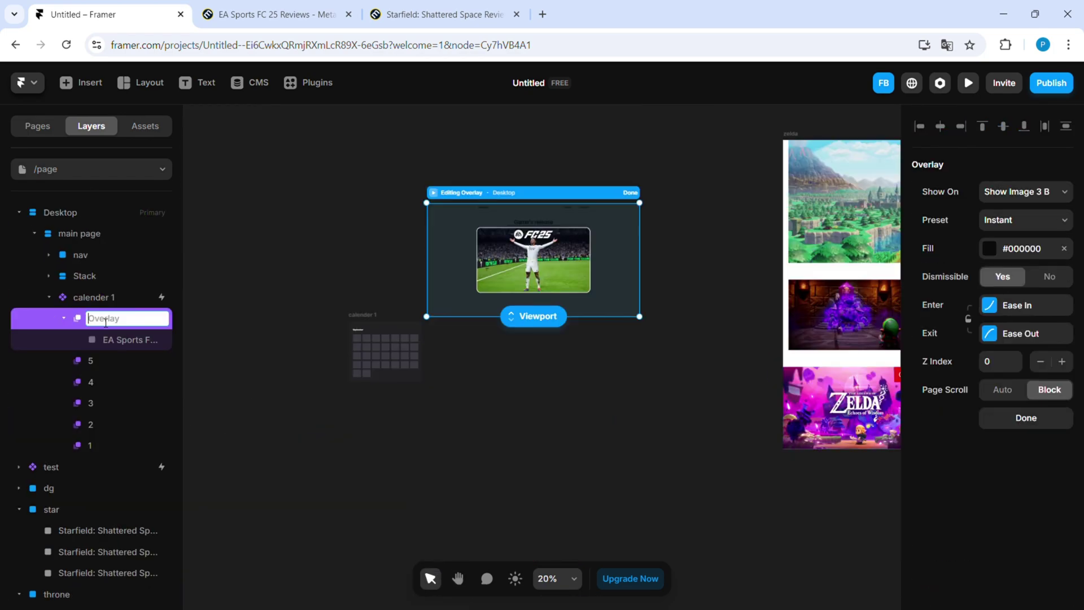
pyautogui.click(100, 303)
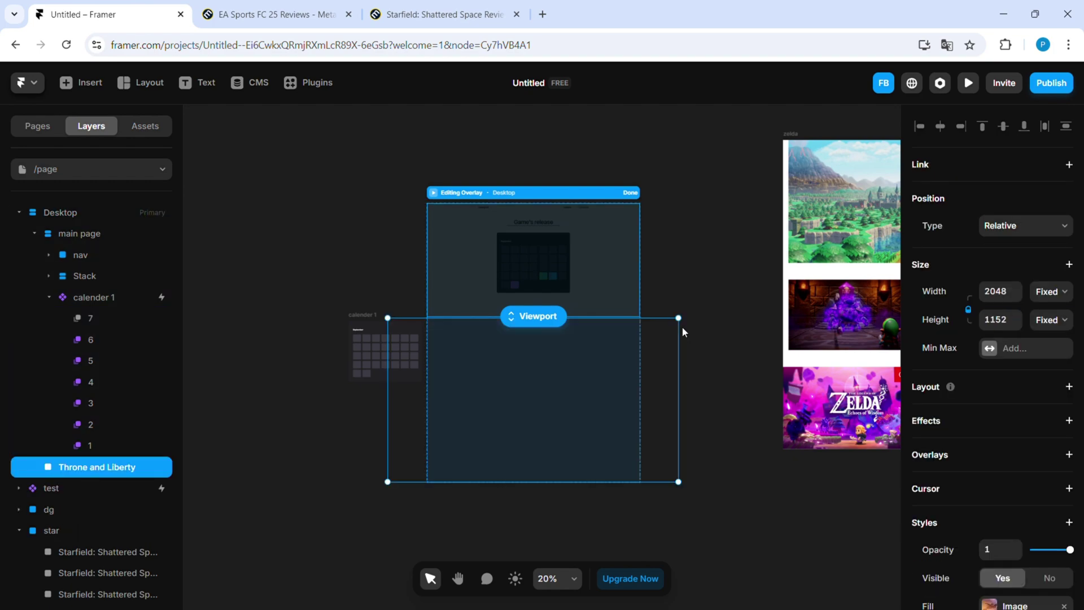
pyautogui.moveTo(680, 325); pyautogui.dragTo(564, 289)
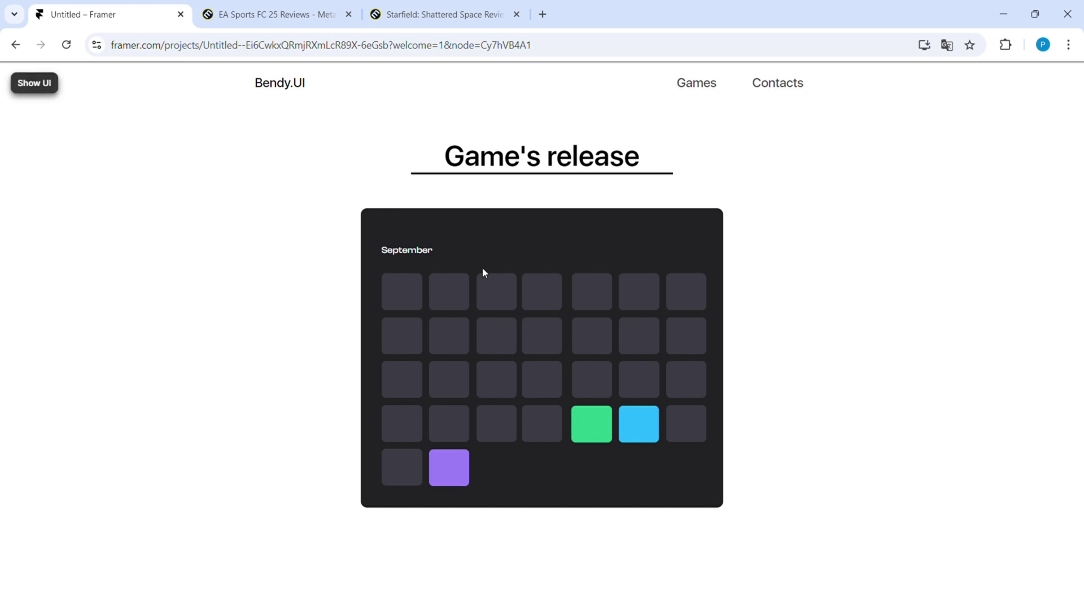
# Step: Test the green Zelda and blue EA Sports dates in the preview, returning to the calendar with Back
pyautogui.click(610, 413)
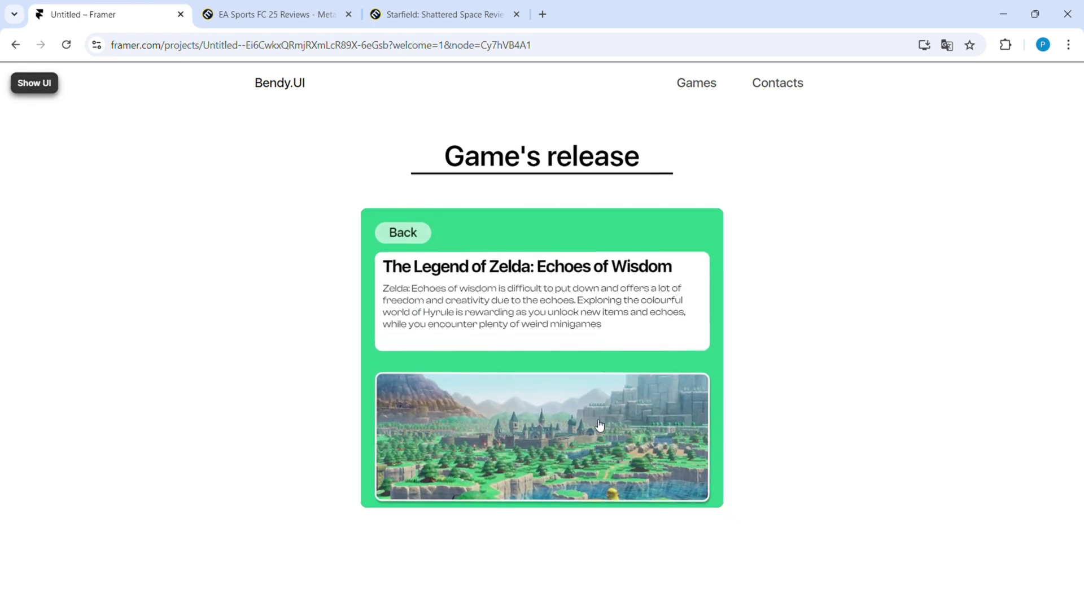
pyautogui.click(553, 344)
pyautogui.click(648, 421)
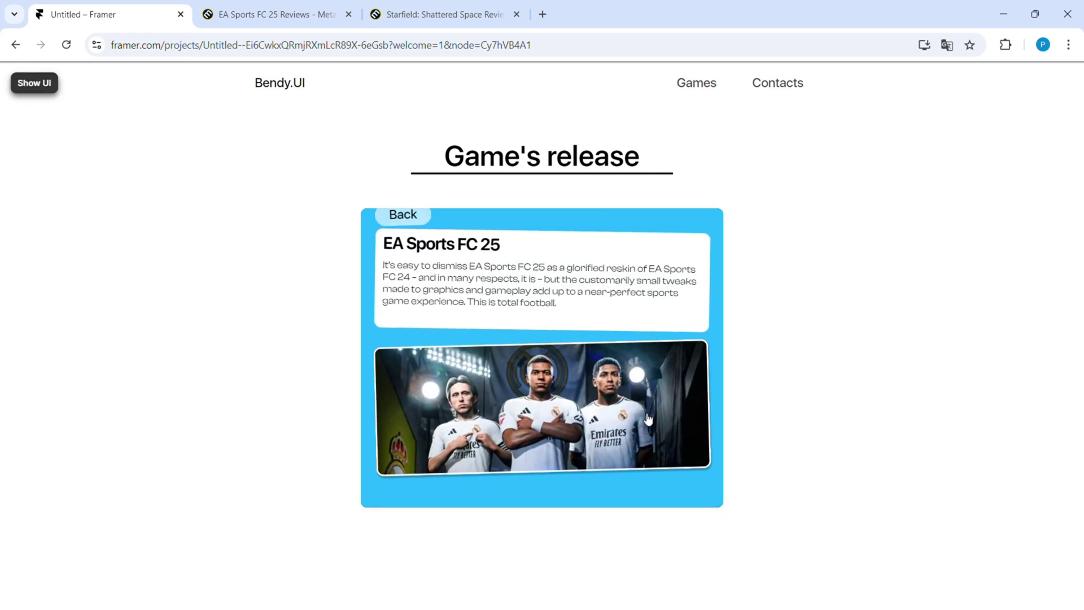
pyautogui.click(537, 341)
pyautogui.click(645, 422)
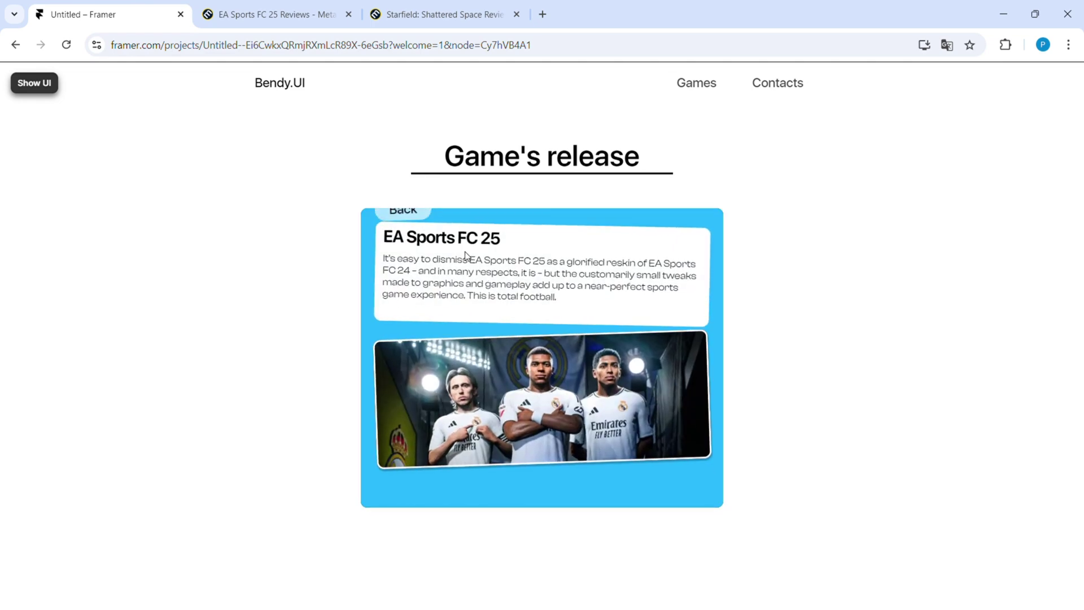
pyautogui.click(423, 236)
# Step: Open the purple Starfield card, scroll through it, check its enlarged image overlay, and leave the preview
pyautogui.click(459, 489)
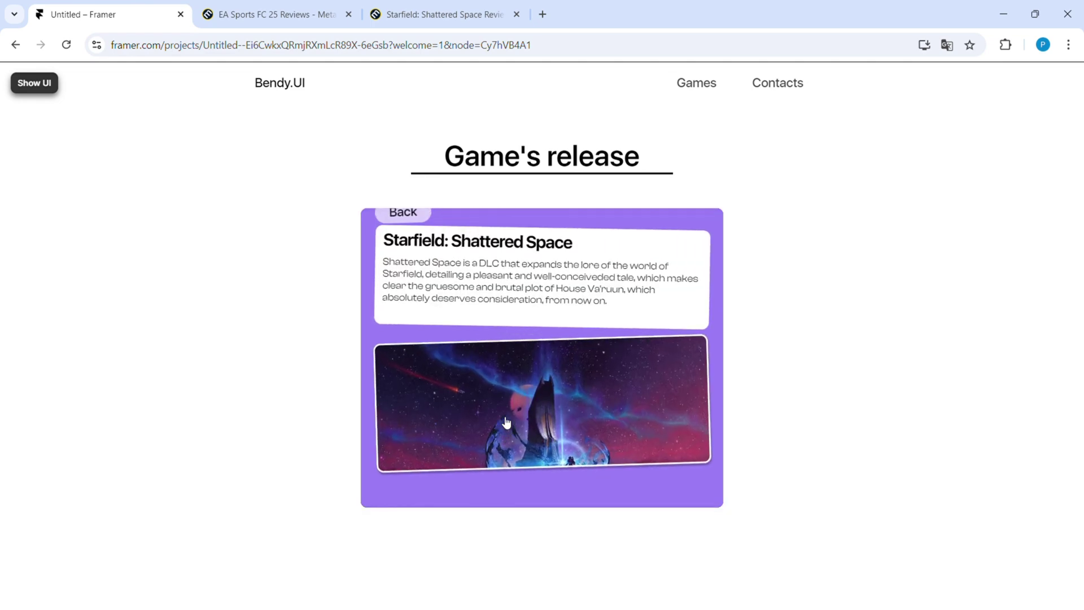
pyautogui.scroll(-5, 524, 432)
pyautogui.click(524, 432)
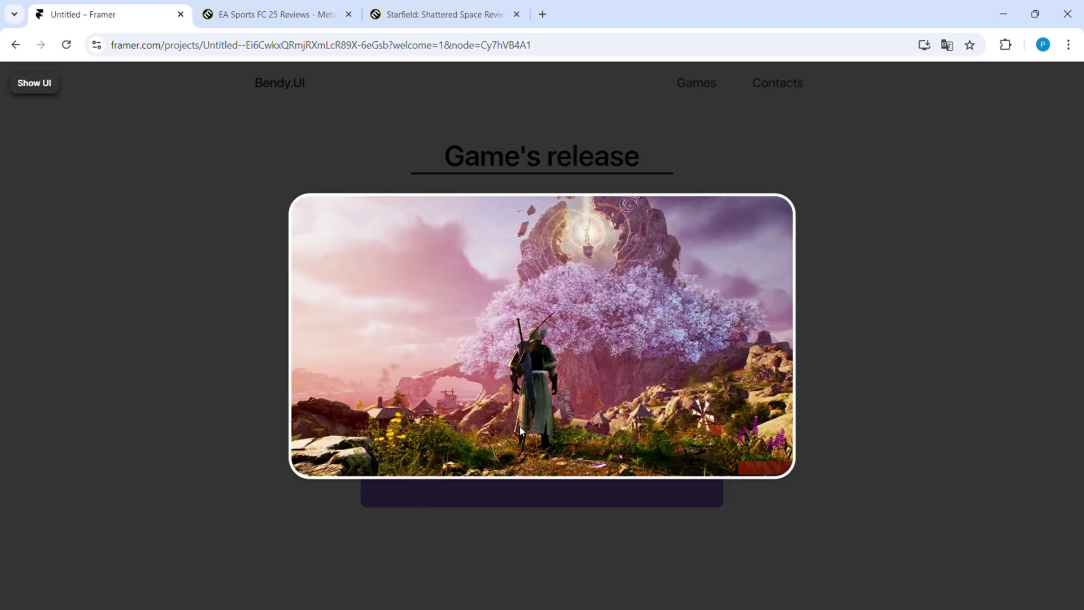
pyautogui.click(201, 181)
pyautogui.scroll(3, 423, 303)
pyautogui.click(547, 387)
pyautogui.click(775, 175)
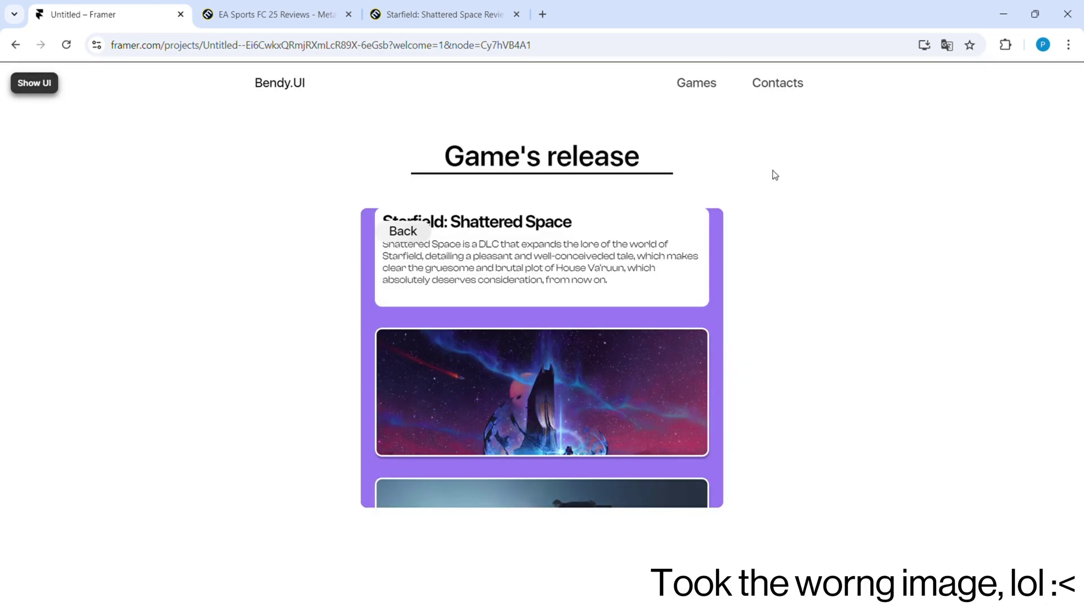
pyautogui.scroll(1, 484, 305)
pyautogui.click(34, 83)
# Step: Place a copy of the first Starfield: Shattered Space picture in overlay 7, give it a border of 4, and centre it horizontally
pyautogui.click(409, 298)
pyautogui.hotkey('ctrl', 'c')
pyautogui.hotkey('ctrl', 'v')
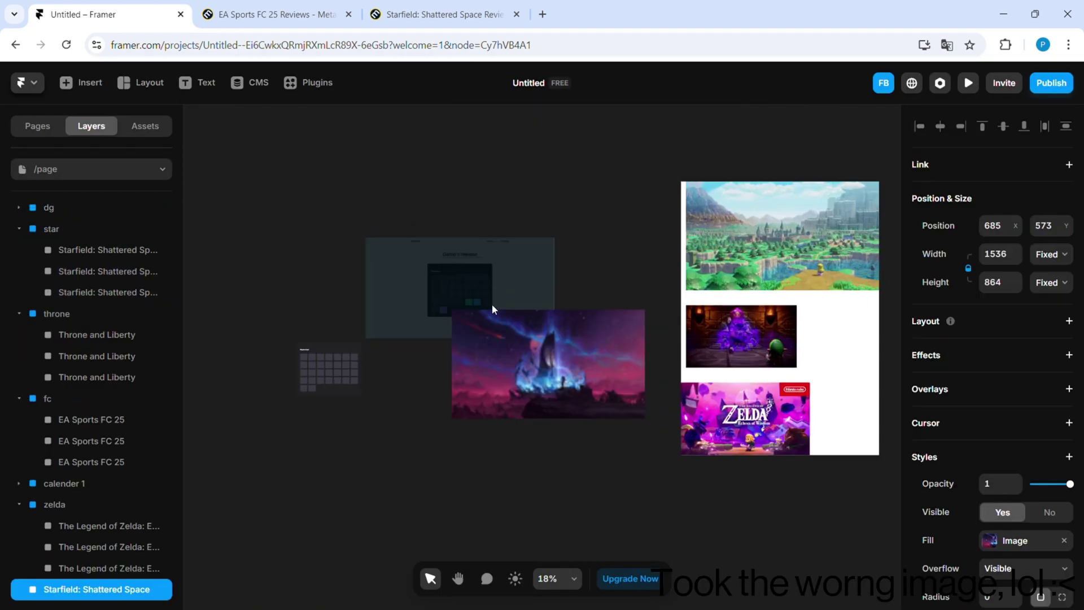
pyautogui.click(992, 518)
pyautogui.click(1024, 547)
pyautogui.write('4')
pyautogui.click(940, 127)
# Step: Paste the second Starfield picture into overlay 8, shrink it to about 736 × 414, centre it horizontally, and make its border white
pyautogui.hotkey('ctrl', 'c')
pyautogui.click(390, 266)
pyautogui.hotkey('ctrl', 'v')
pyautogui.moveTo(433, 307); pyautogui.dragTo(399, 291)
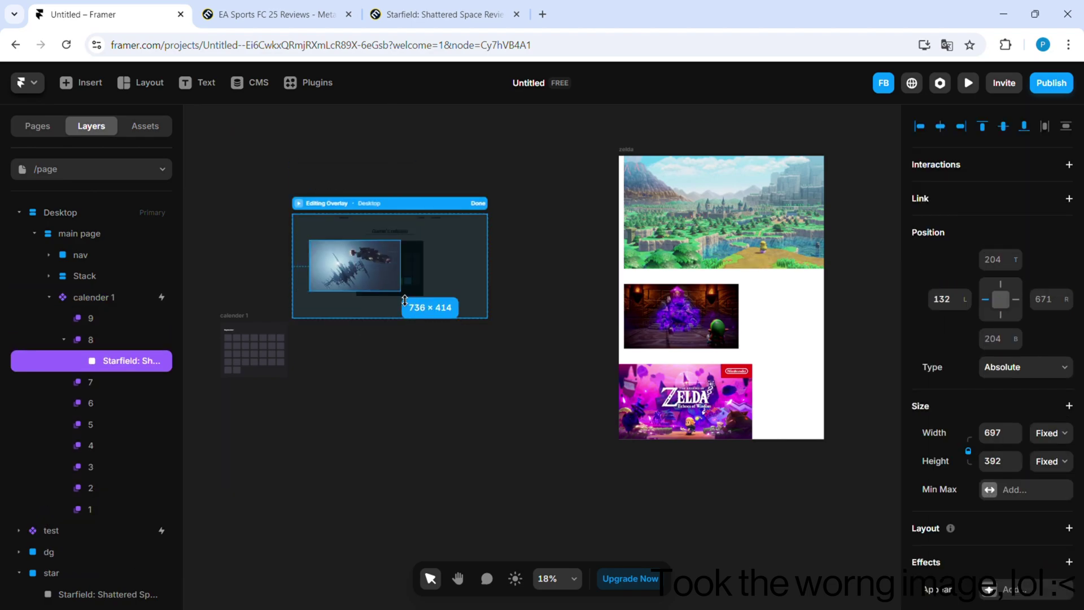
pyautogui.click(941, 127)
pyautogui.click(1025, 407)
pyautogui.moveTo(727, 237); pyautogui.dragTo(713, 213)
# Step: Place a copy of the third Starfield: Shattered Space picture in overlay 9 and centre it horizontally
pyautogui.moveTo(706, 429); pyautogui.dragTo(478, 305)
pyautogui.click(412, 454)
pyautogui.hotkey('ctrl', 'c')
pyautogui.click(571, 266)
pyautogui.hotkey('ctrl', 'v')
pyautogui.click(941, 127)
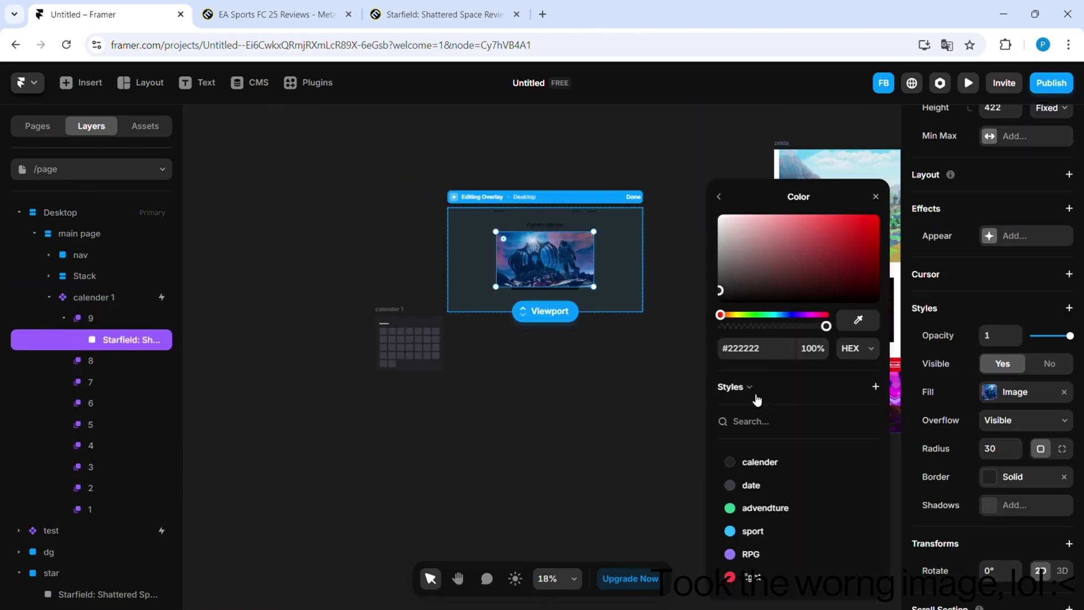
# Step: Preview the September calendar and return from its open card with Back
pyautogui.click(969, 83)
pyautogui.click(403, 232)
pyautogui.scroll(-5, 572, 445)
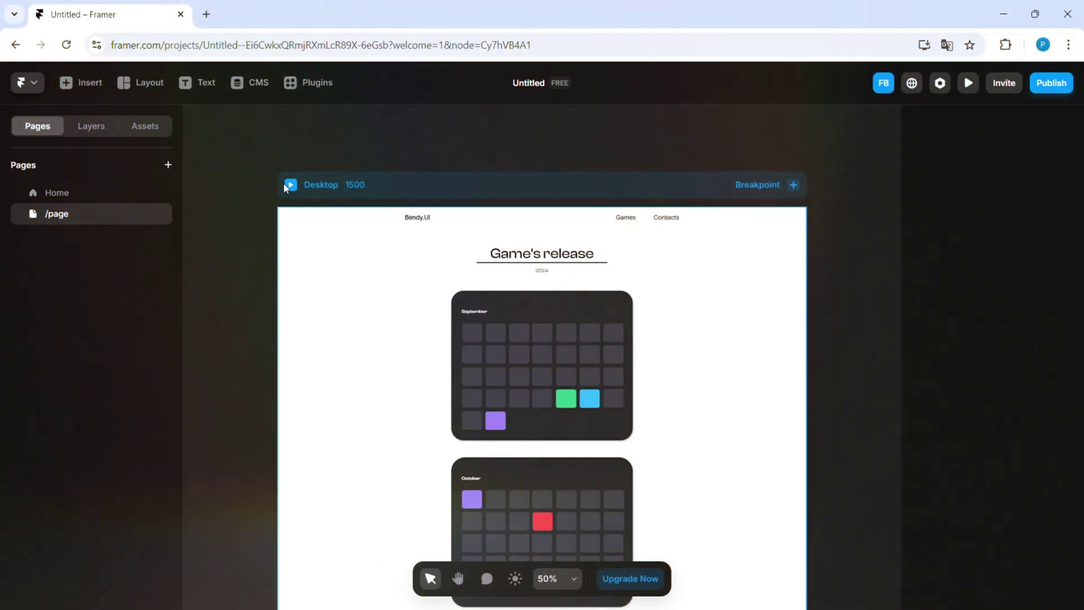
# Step: Preview the finished 2024 page fullscreen and scroll through the September and October calendars
pyautogui.click(290, 187)
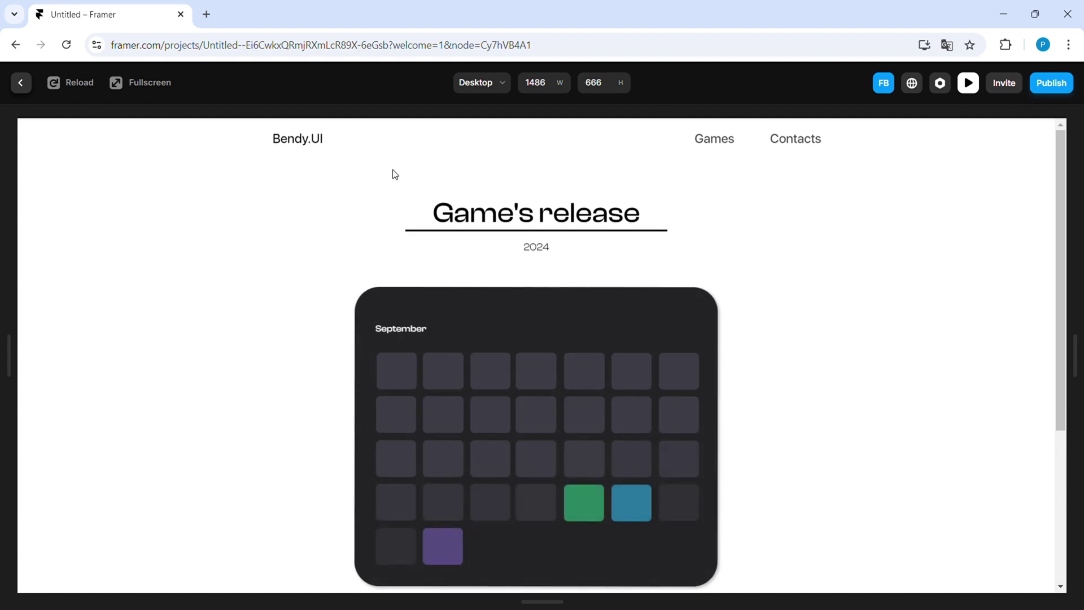
pyautogui.click(148, 83)
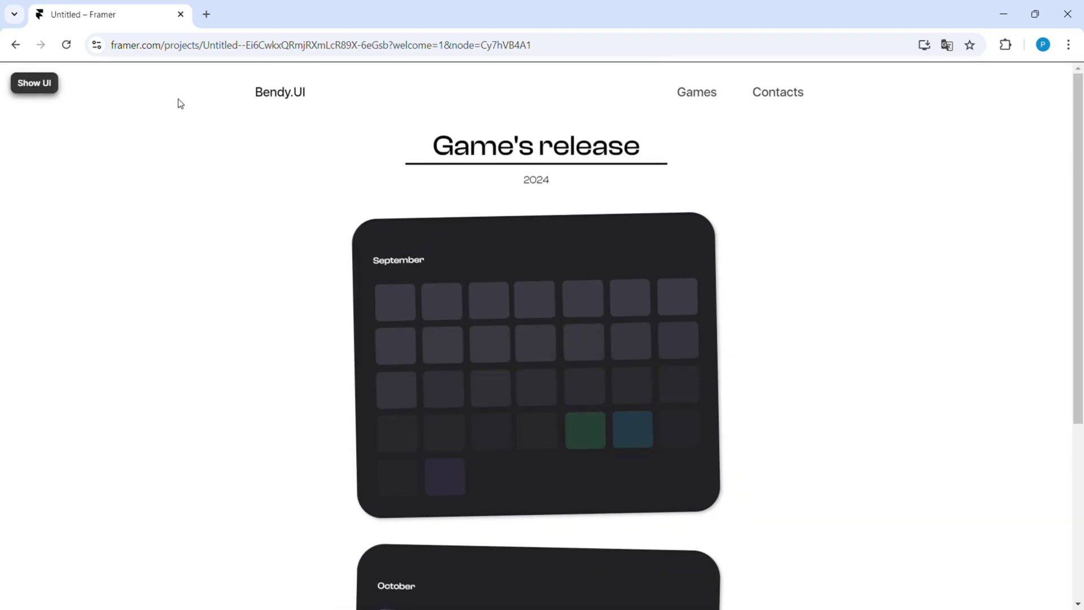
pyautogui.scroll(-4, 494, 201)
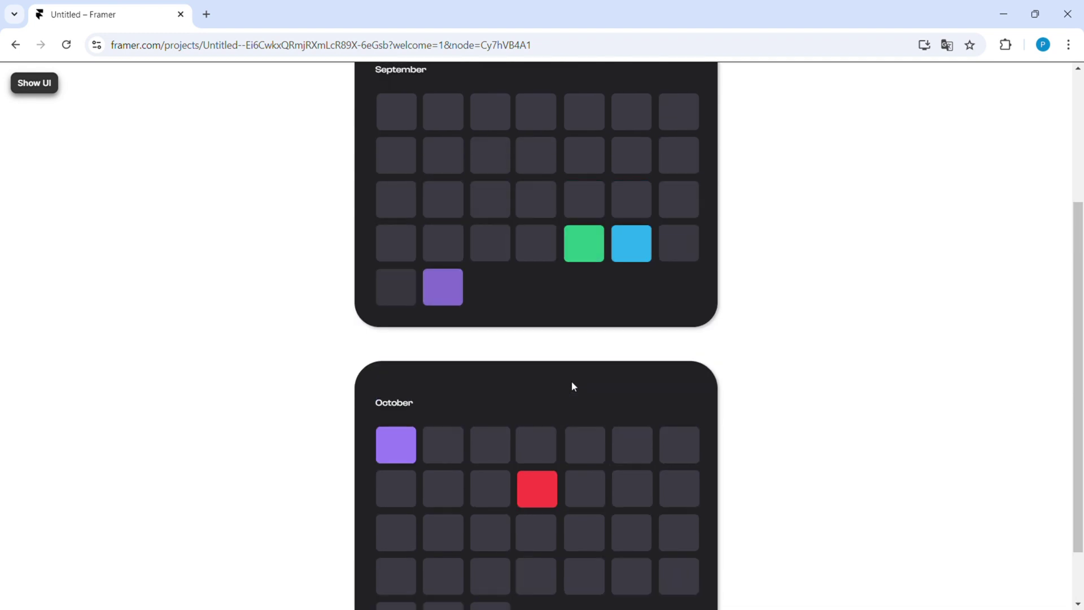
pyautogui.scroll(4, 578, 370)
pyautogui.scroll(-5, 578, 369)
pyautogui.scroll(4, 578, 369)
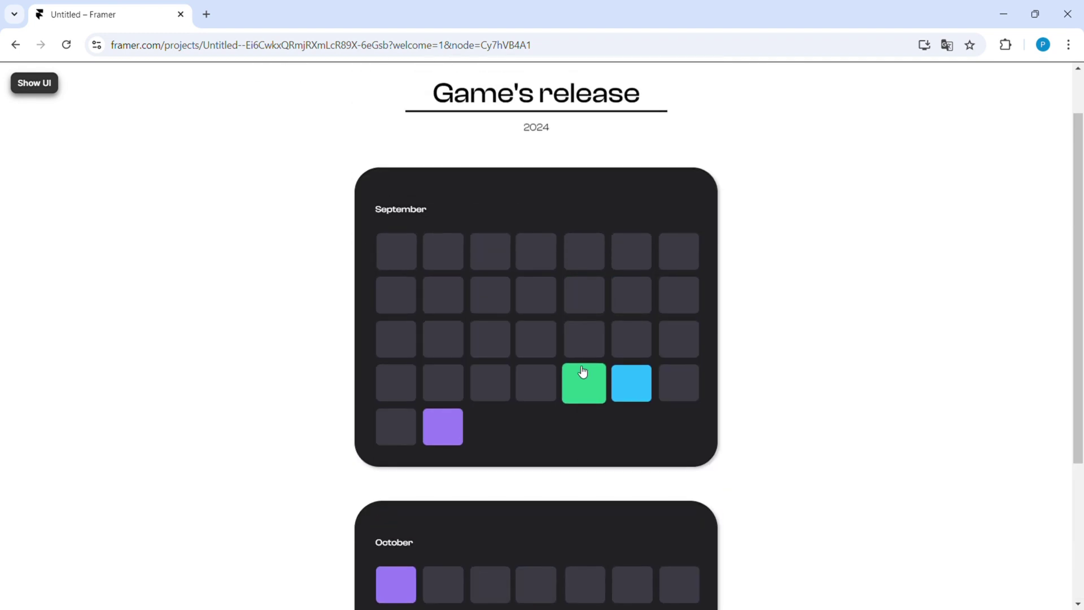
pyautogui.scroll(-4, 582, 370)
pyautogui.scroll(5, 579, 369)
pyautogui.scroll(-1, 579, 367)
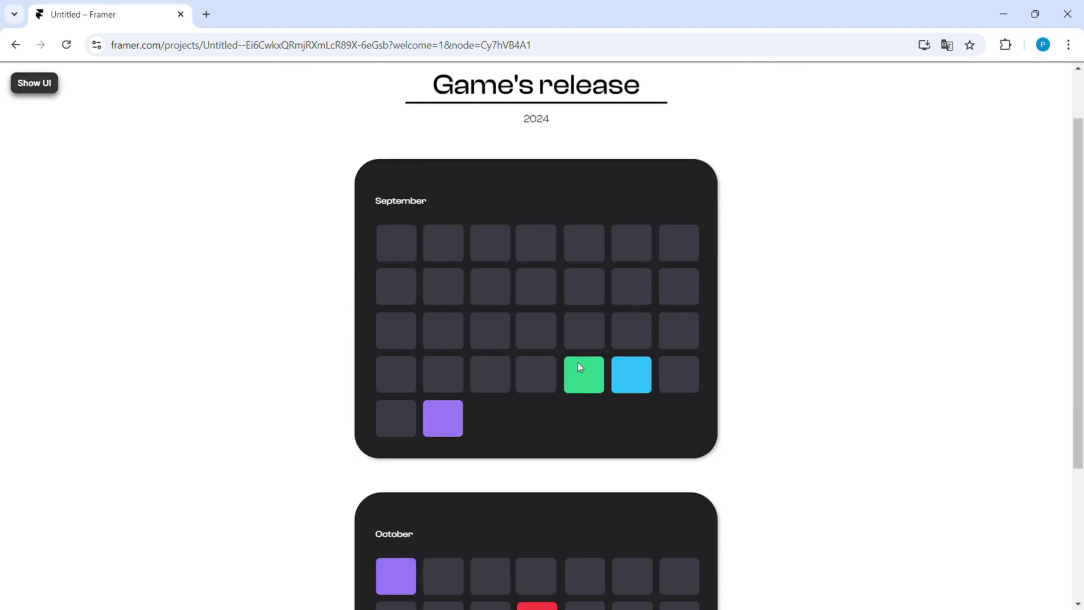
# Step: Open the green Zelda and blue EA Sports dates in turn, scroll through each card, and go back to September
pyautogui.click(583, 374)
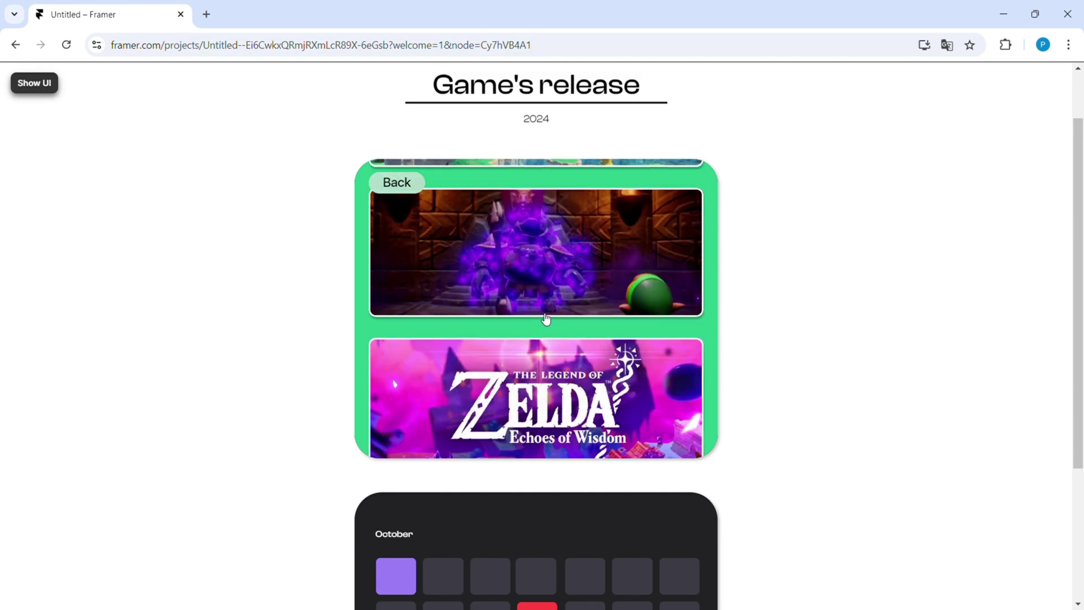
pyautogui.scroll(5, 536, 308)
pyautogui.click(413, 188)
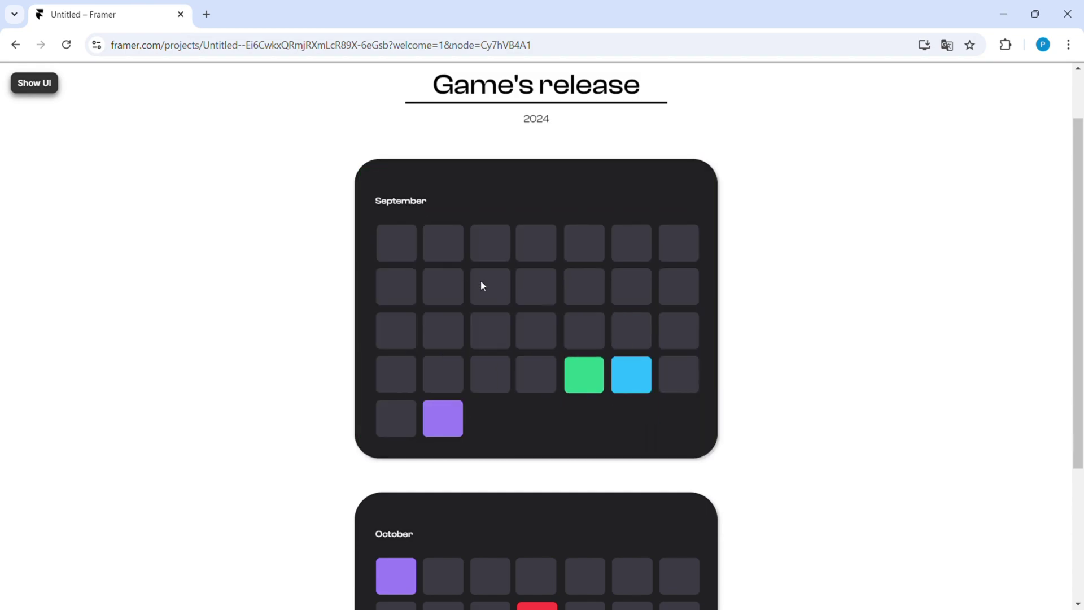
pyautogui.click(624, 378)
pyautogui.scroll(-5, 558, 350)
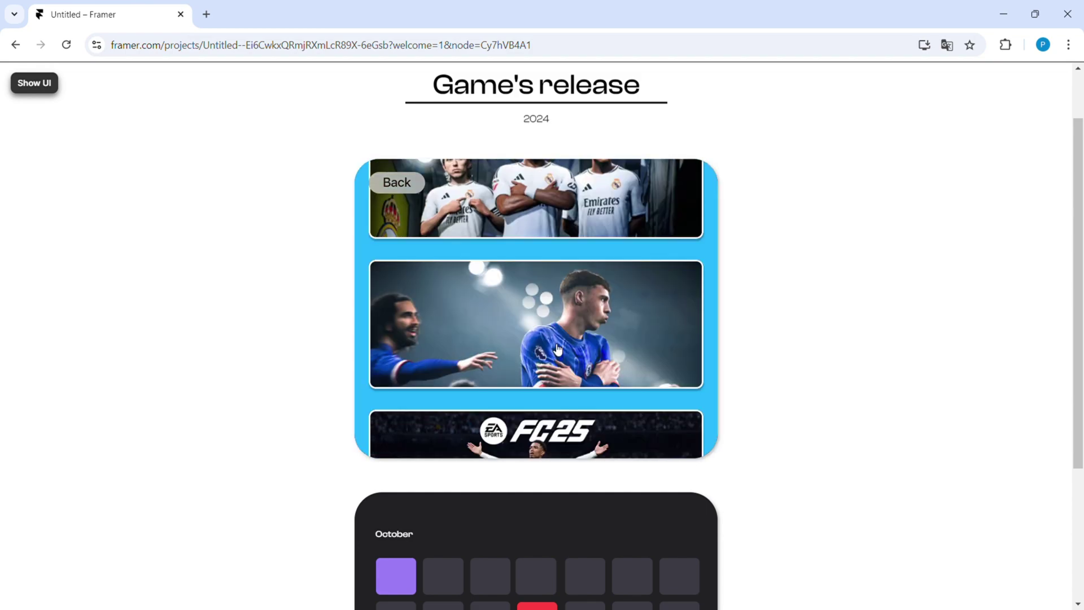
pyautogui.scroll(5, 385, 204)
pyautogui.click(379, 185)
# Step: Open the purple Starfield date in September, scroll through its card, and go back to the calendar
pyautogui.click(443, 418)
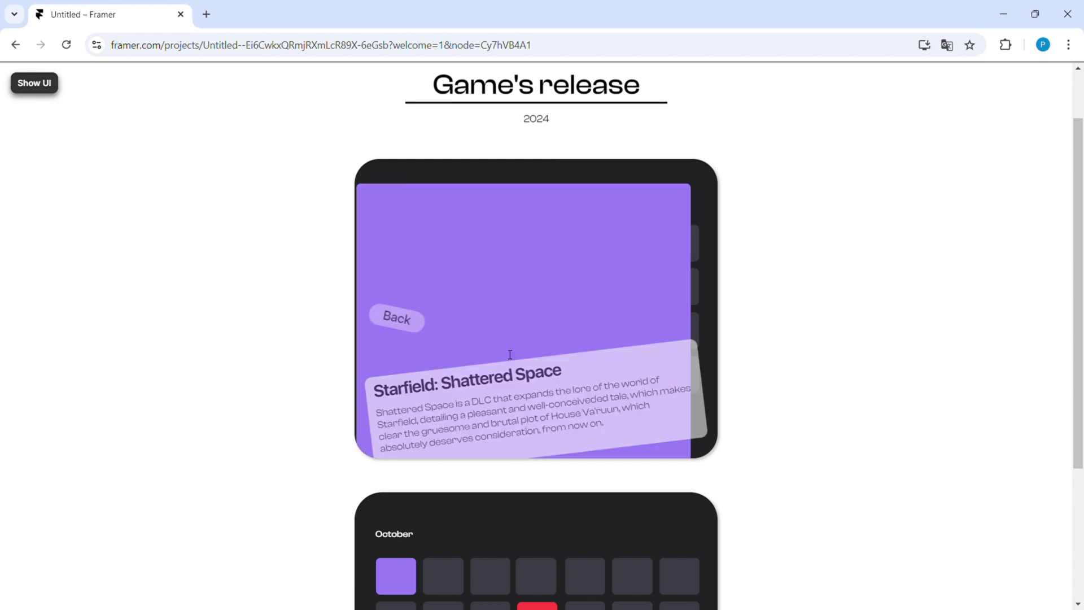
pyautogui.scroll(-2, 537, 347)
pyautogui.scroll(3, 537, 347)
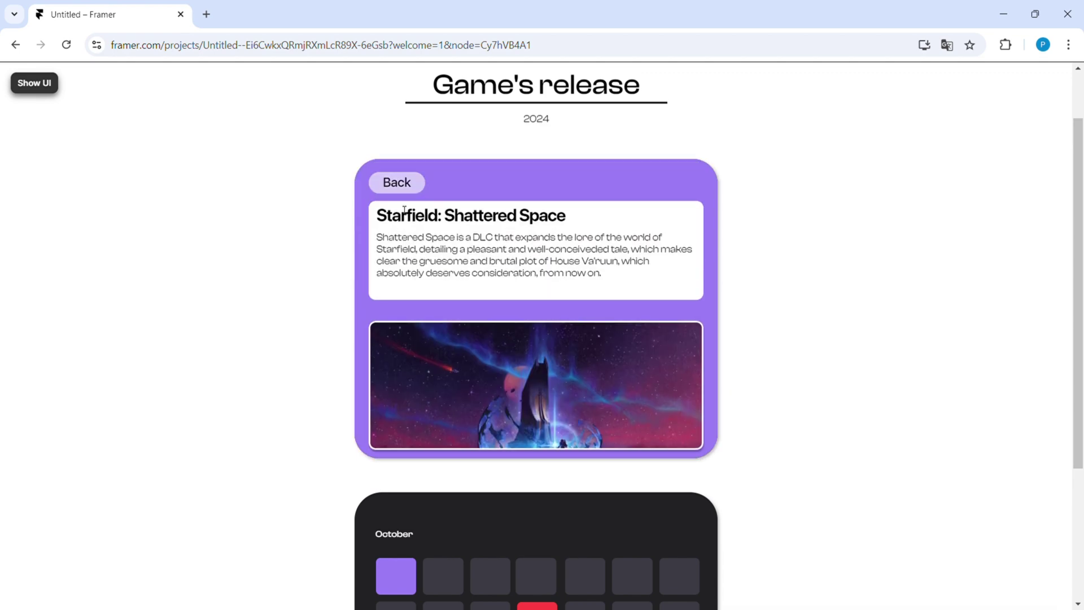
pyautogui.click(408, 188)
# Step: Check the purple Throne and Liberty card in October, go back, and open the red Dragon Ball date
pyautogui.scroll(-2, 492, 296)
pyautogui.scroll(-2, 493, 296)
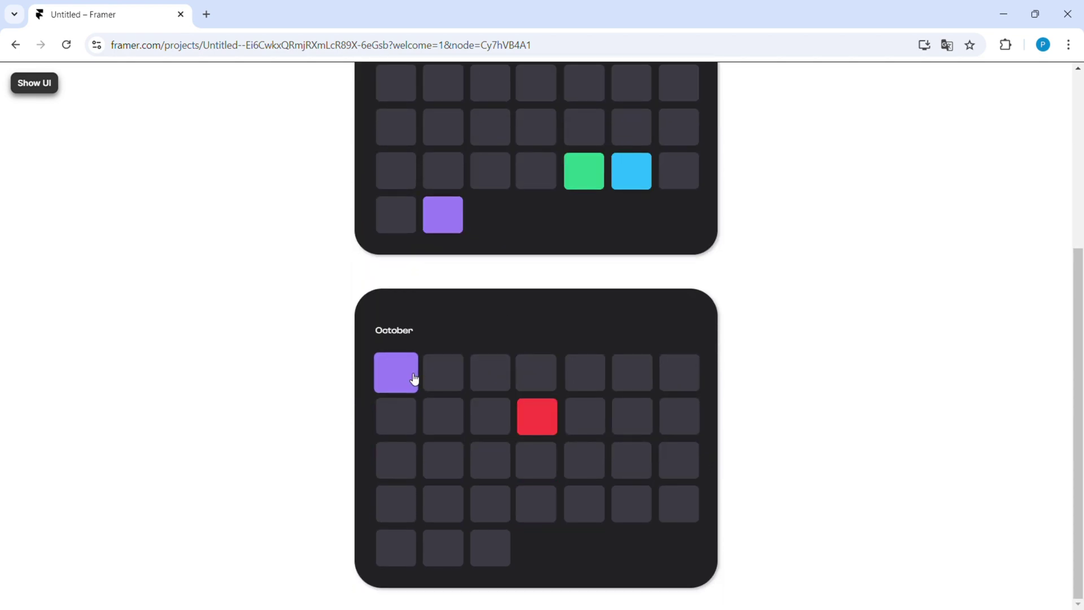
pyautogui.click(417, 372)
pyautogui.scroll(-3, 513, 357)
pyautogui.scroll(-2, 512, 357)
pyautogui.scroll(5, 512, 357)
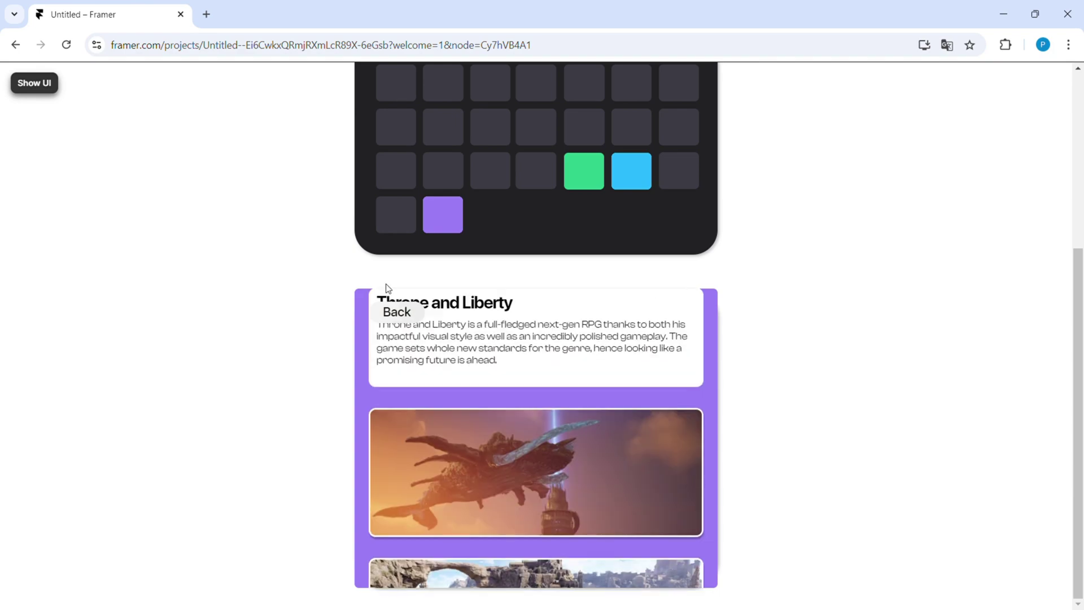
pyautogui.click(397, 312)
pyautogui.click(536, 401)
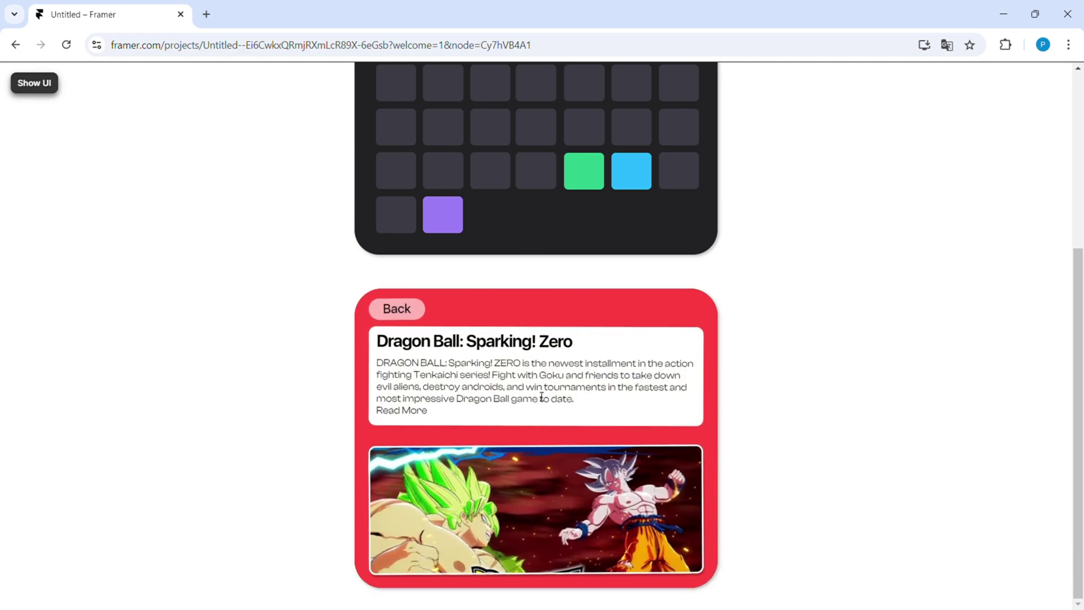
# Step: Scroll through the red Dragon Ball card, go back to the October calendar, and return to the page heading
pyautogui.scroll(-5, 539, 402)
pyautogui.scroll(4, 539, 403)
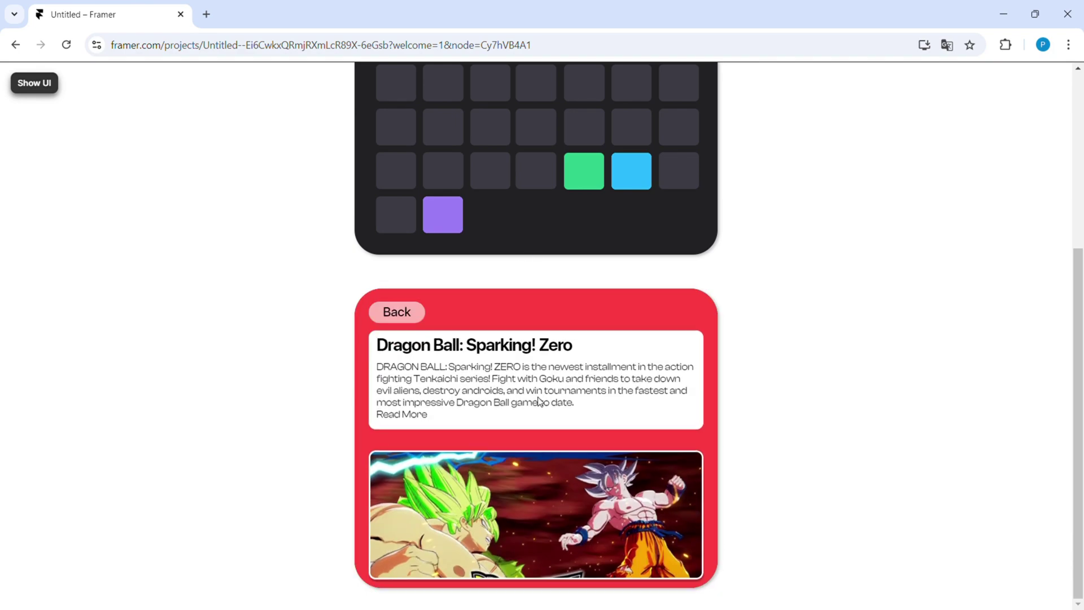
pyautogui.click(414, 319)
pyautogui.scroll(5, 517, 308)
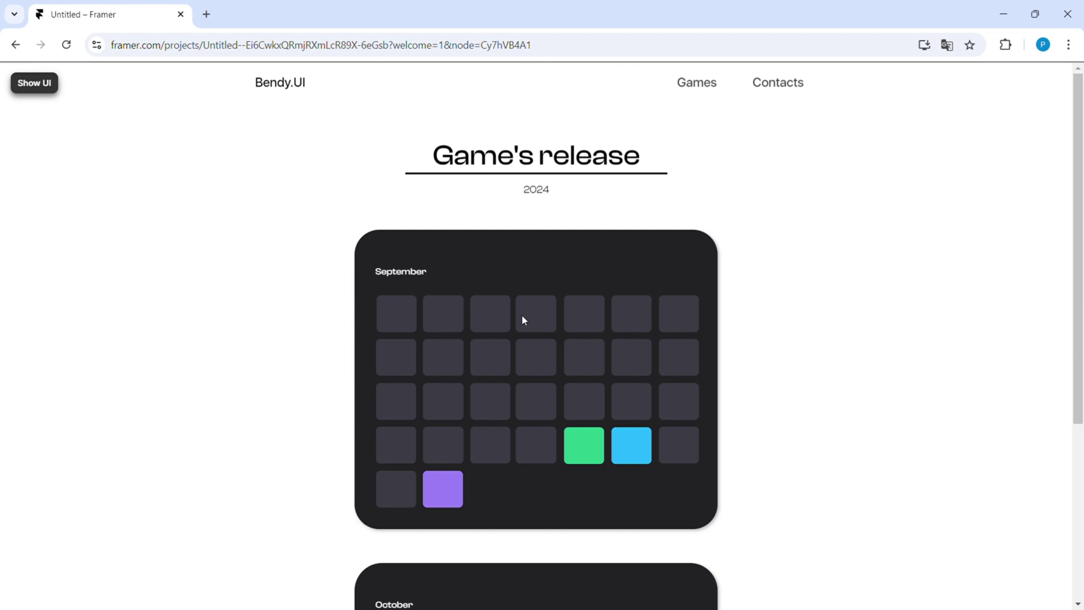
# Step: Open the green Zelda date in September, enlarge and close its landscape image, scroll through the card, and go back
pyautogui.scroll(-1, 547, 354)
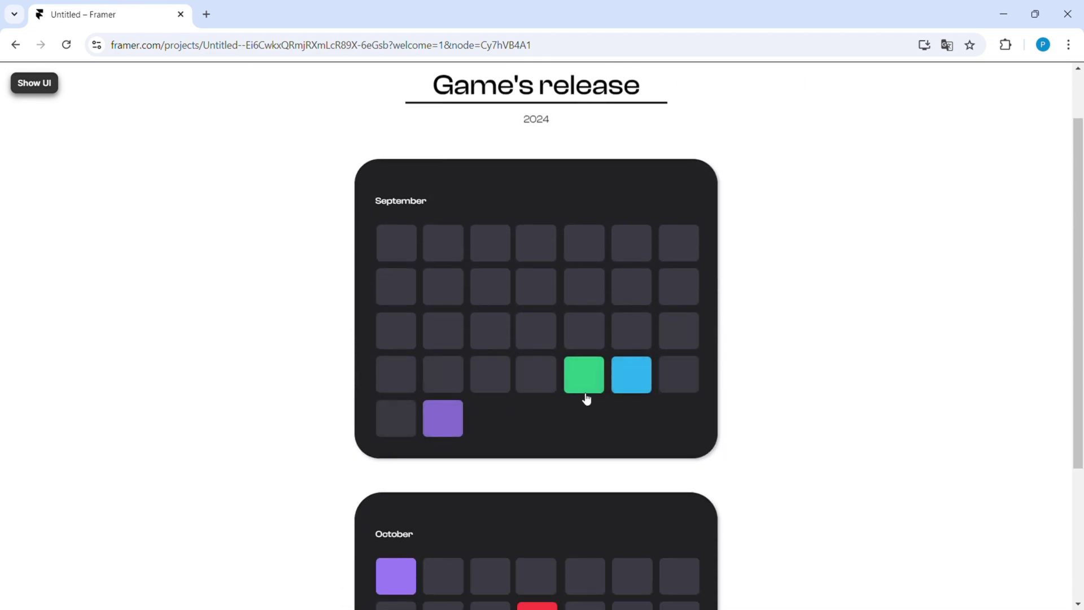
pyautogui.click(585, 394)
pyautogui.click(576, 379)
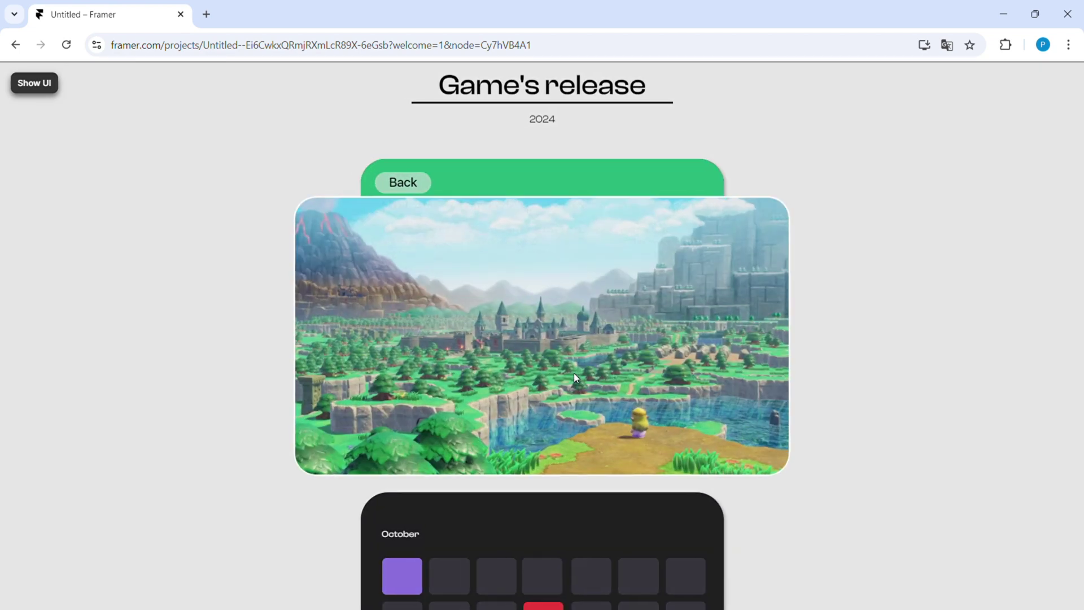
pyautogui.click(828, 228)
pyautogui.scroll(-4, 578, 339)
pyautogui.scroll(4, 579, 341)
pyautogui.scroll(-1, 578, 341)
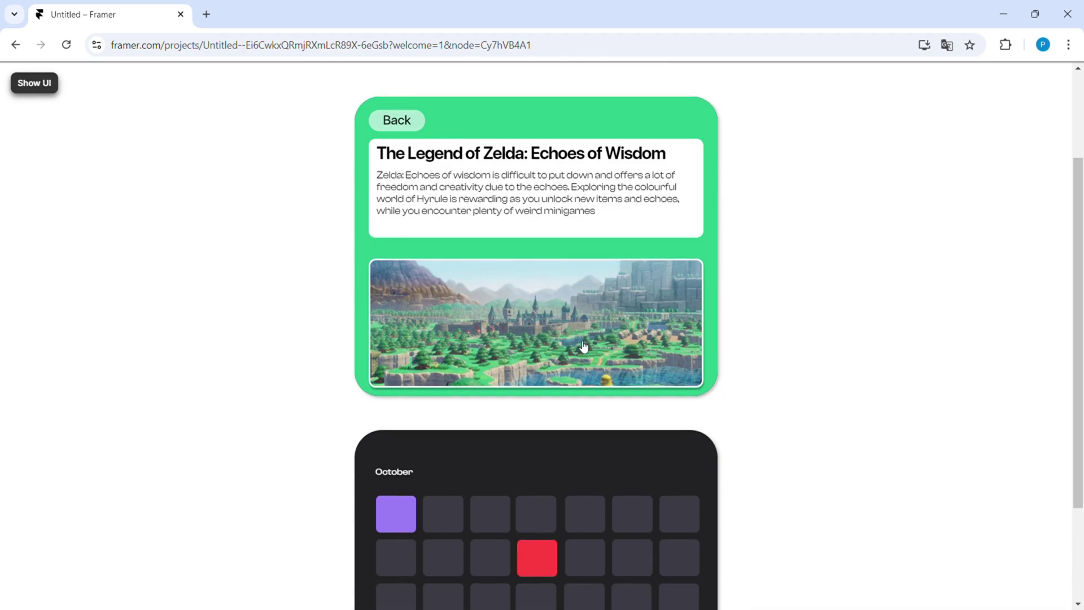
pyautogui.scroll(1, 582, 344)
pyautogui.click(398, 191)
# Step: Open the blue EA Sports FC 25 date, enlarge and close the stadium player image, and go back to September
pyautogui.click(622, 368)
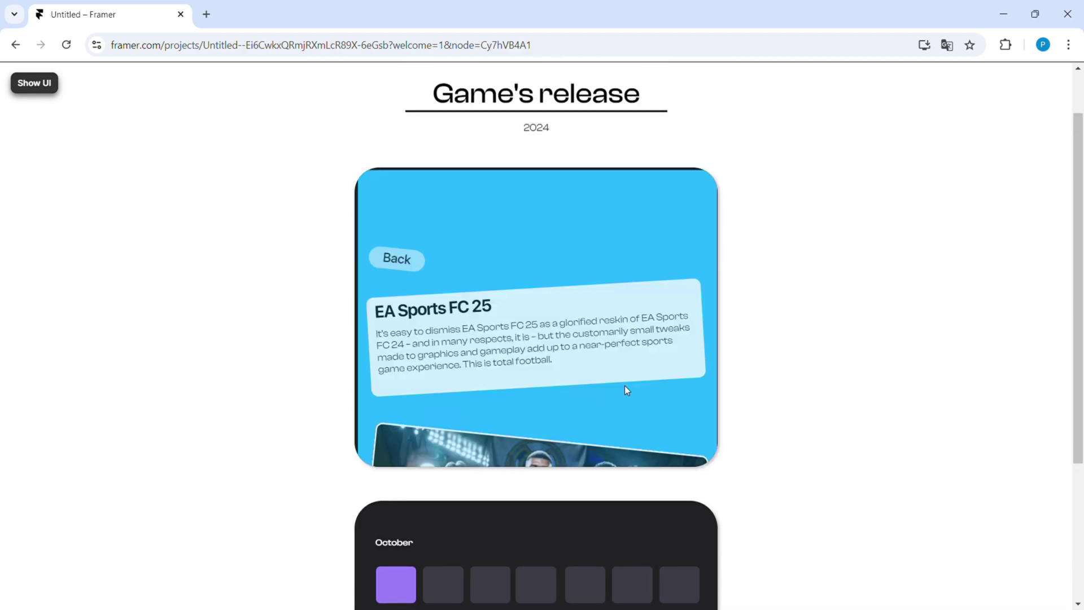
pyautogui.scroll(-6, 622, 378)
pyautogui.click(561, 349)
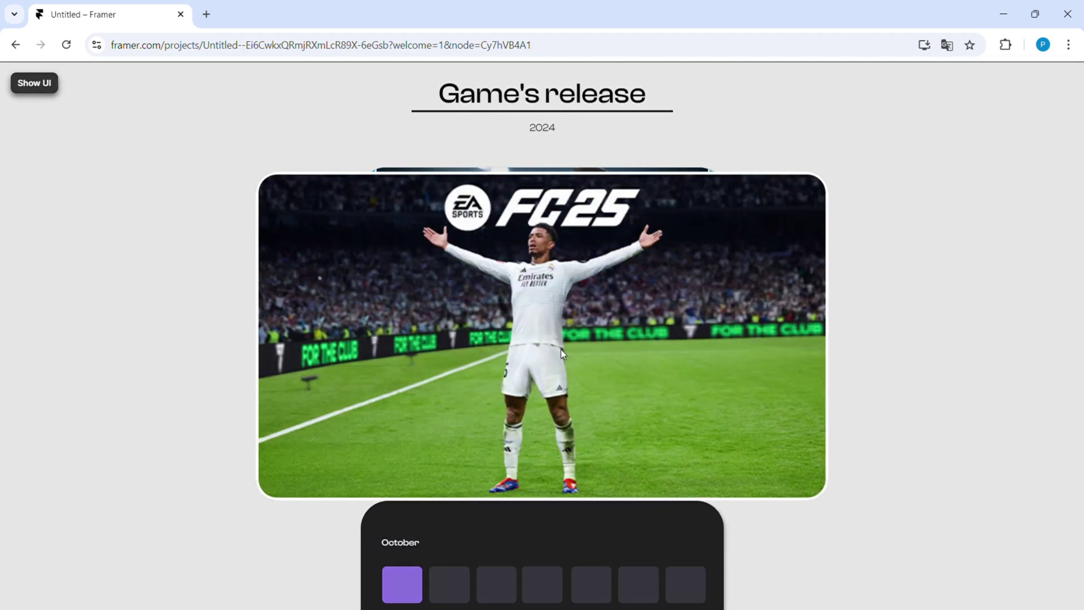
pyautogui.click(463, 173)
pyautogui.click(396, 189)
# Step: Open the red Dragon Ball date in October, enlarge and close its two Sparking! Zero logo images, and go back
pyautogui.scroll(-4, 508, 384)
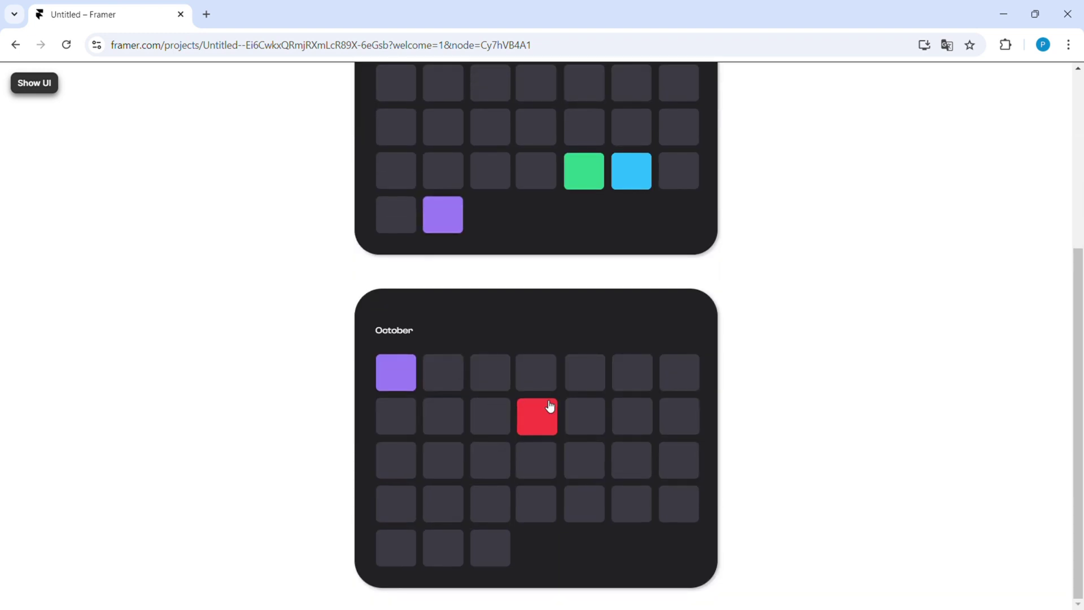
pyautogui.click(550, 405)
pyautogui.scroll(-5, 537, 441)
pyautogui.click(536, 492)
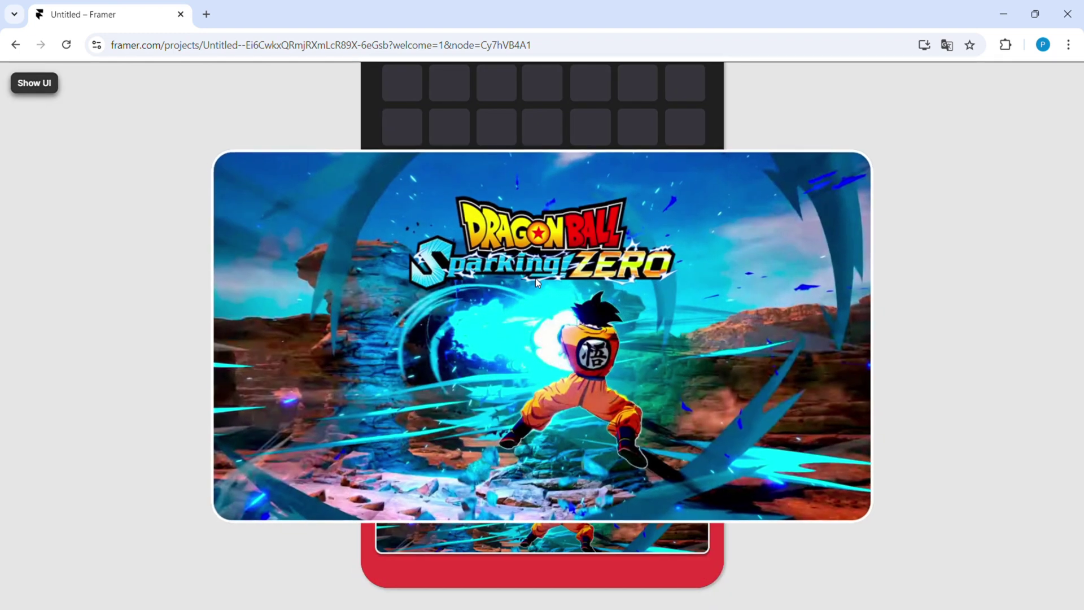
pyautogui.click(565, 109)
pyautogui.click(527, 389)
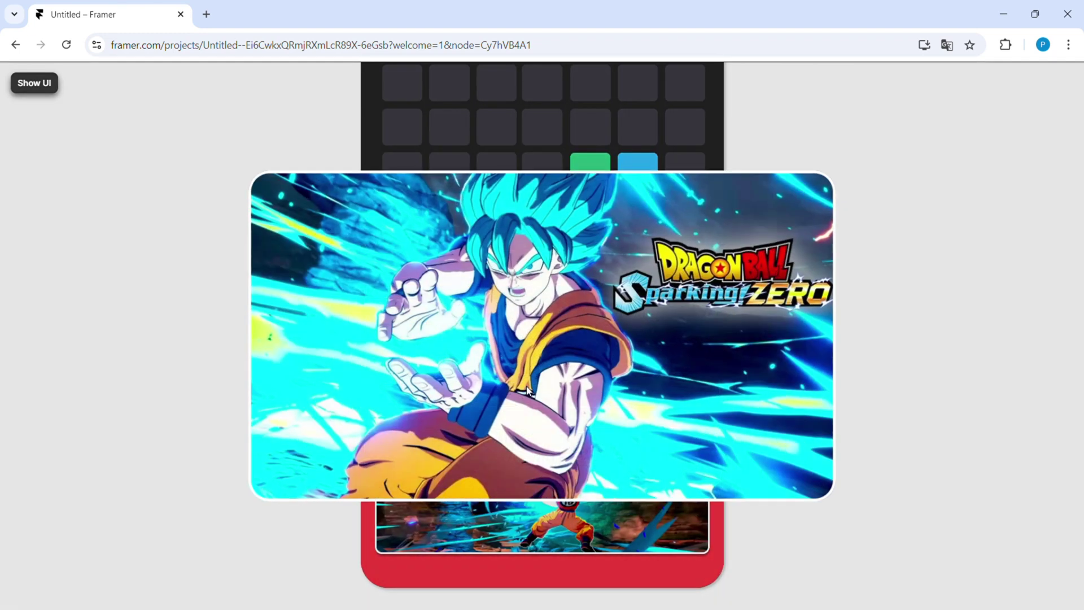
pyautogui.click(584, 125)
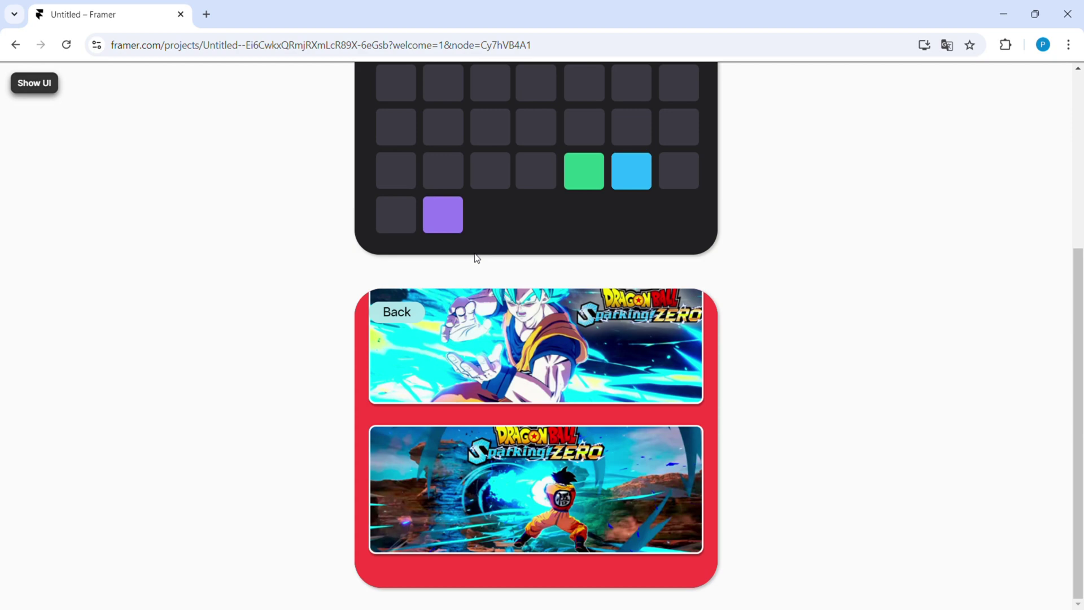
pyautogui.click(406, 314)
# Step: Open the purple Starfield date in September, scroll through its card, and return to the calendar
pyautogui.click(441, 227)
pyautogui.scroll(4, 551, 317)
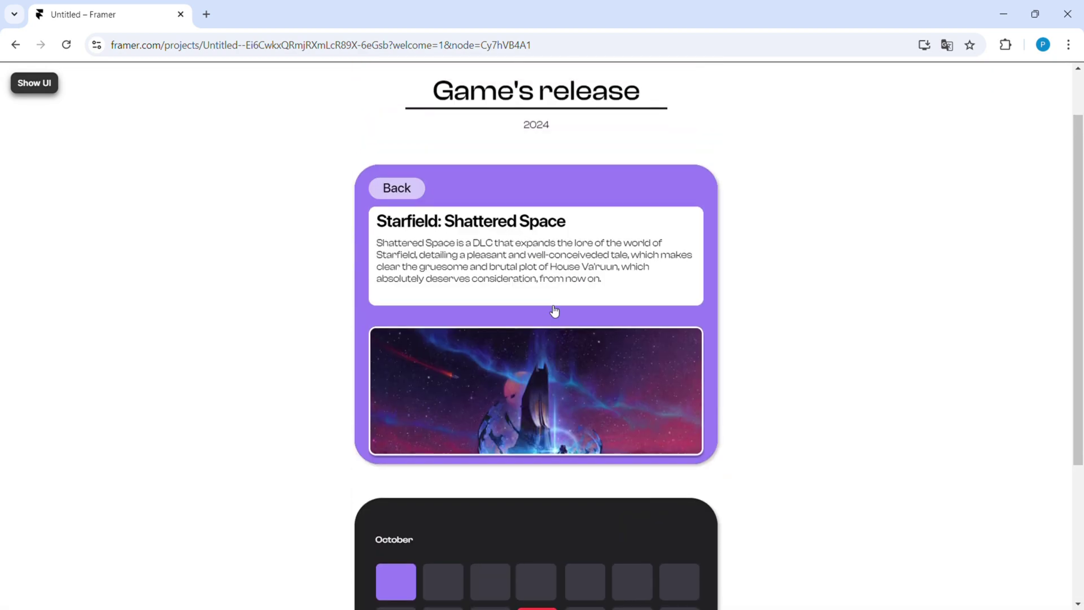
pyautogui.scroll(-3, 554, 311)
pyautogui.scroll(3, 553, 309)
pyautogui.click(507, 359)
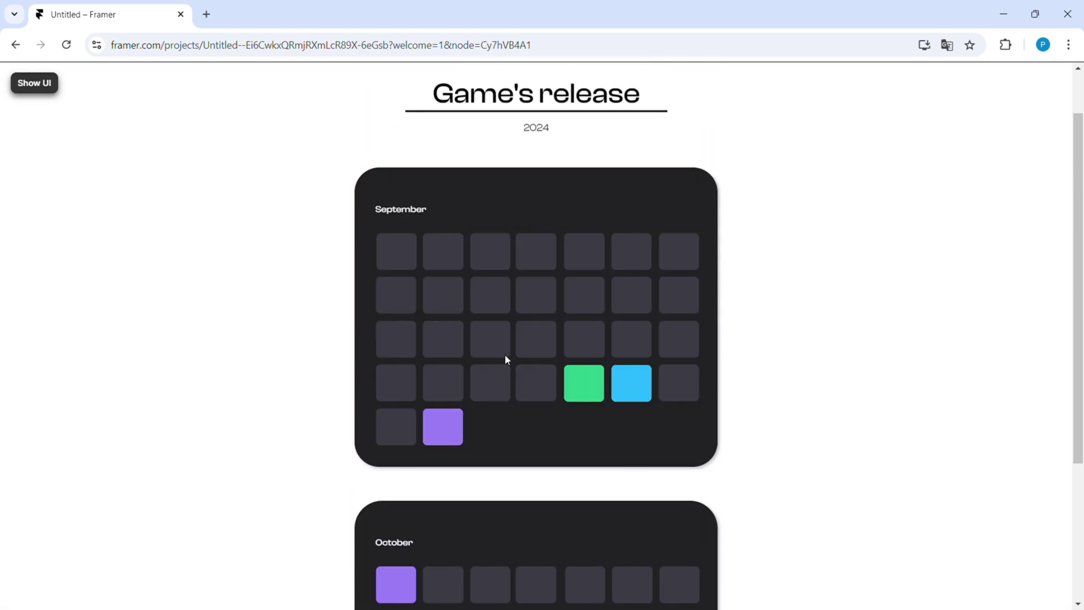
# Step: Reopen the purple Starfield card, scroll to the astronaut image, and enlarge and close it
pyautogui.click(462, 422)
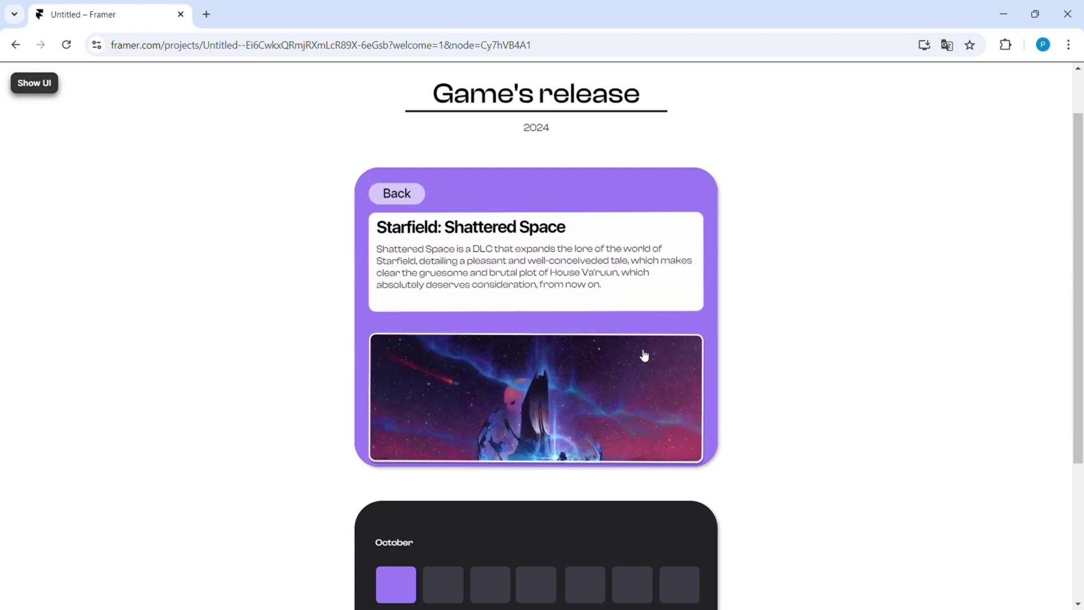
pyautogui.scroll(-4, 643, 356)
pyautogui.scroll(-2, 645, 354)
pyautogui.click(576, 404)
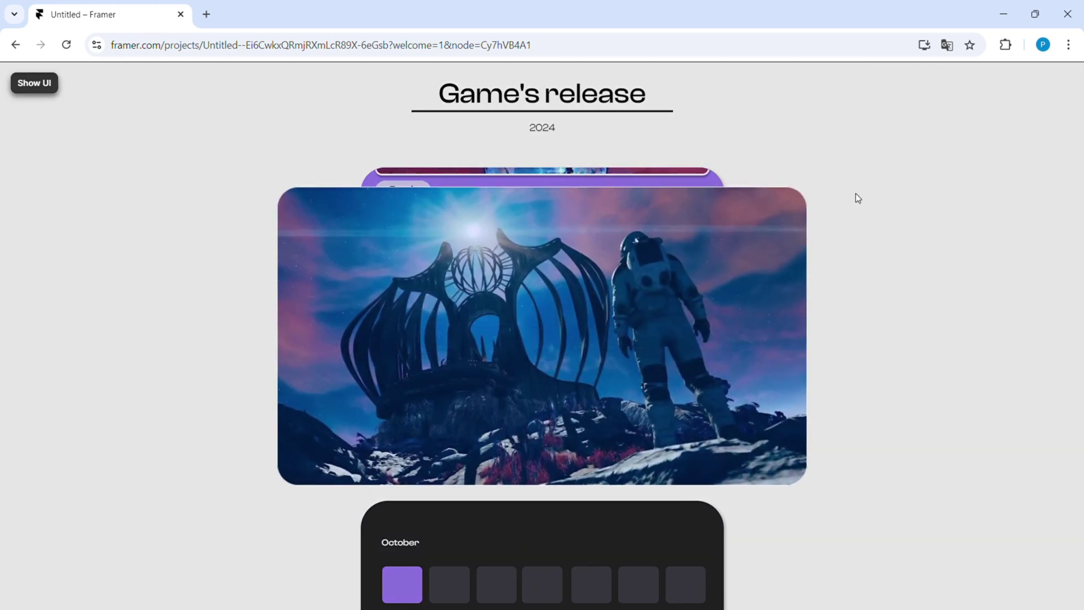
pyautogui.click(869, 187)
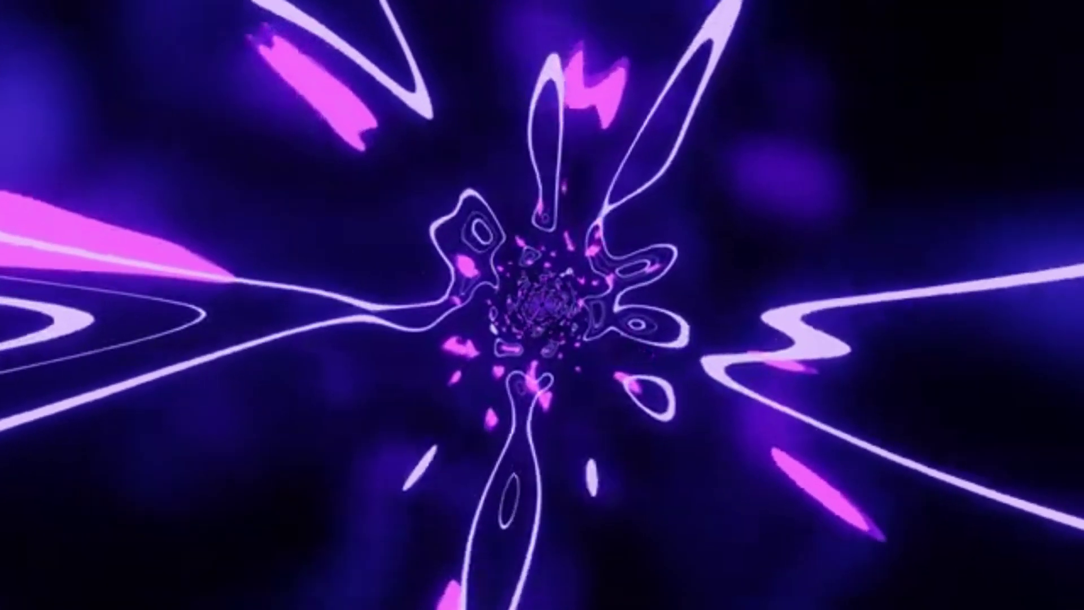